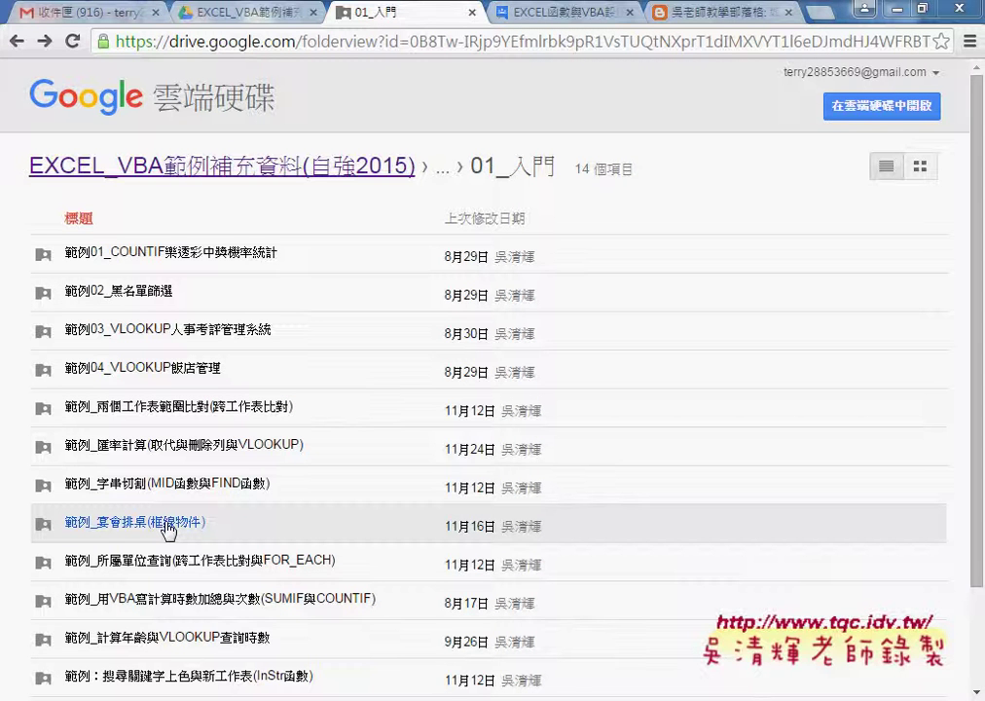
# - Open the 程式碼 document from the 範例_宴會排桌(框線物件) folder in its own Google Docs tab
pyautogui.click(168, 531)
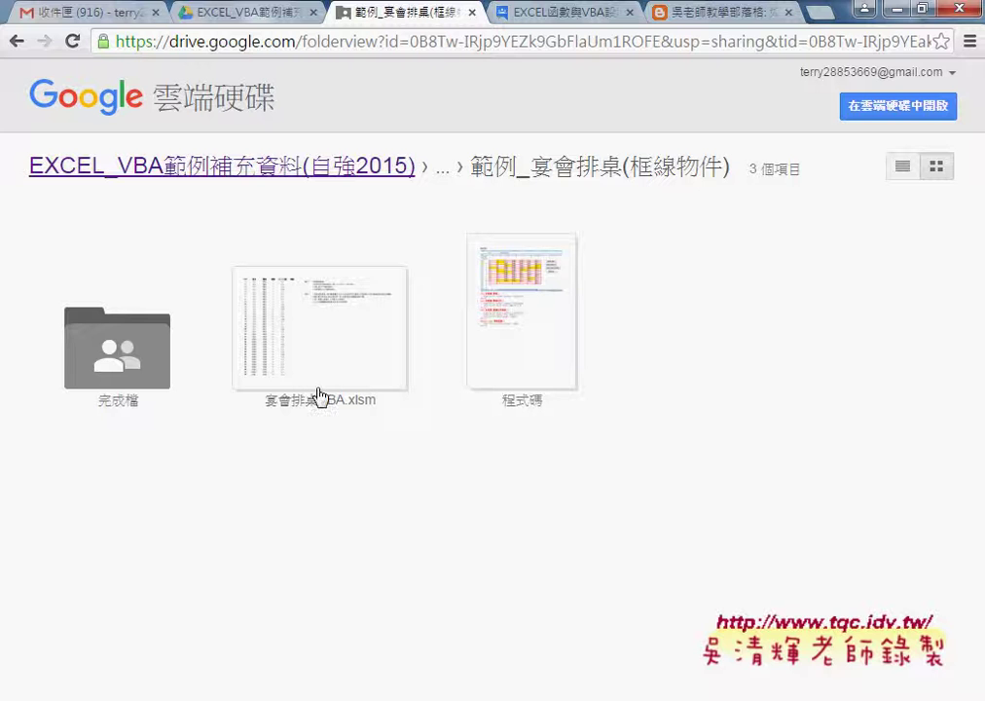
pyautogui.click(502, 369)
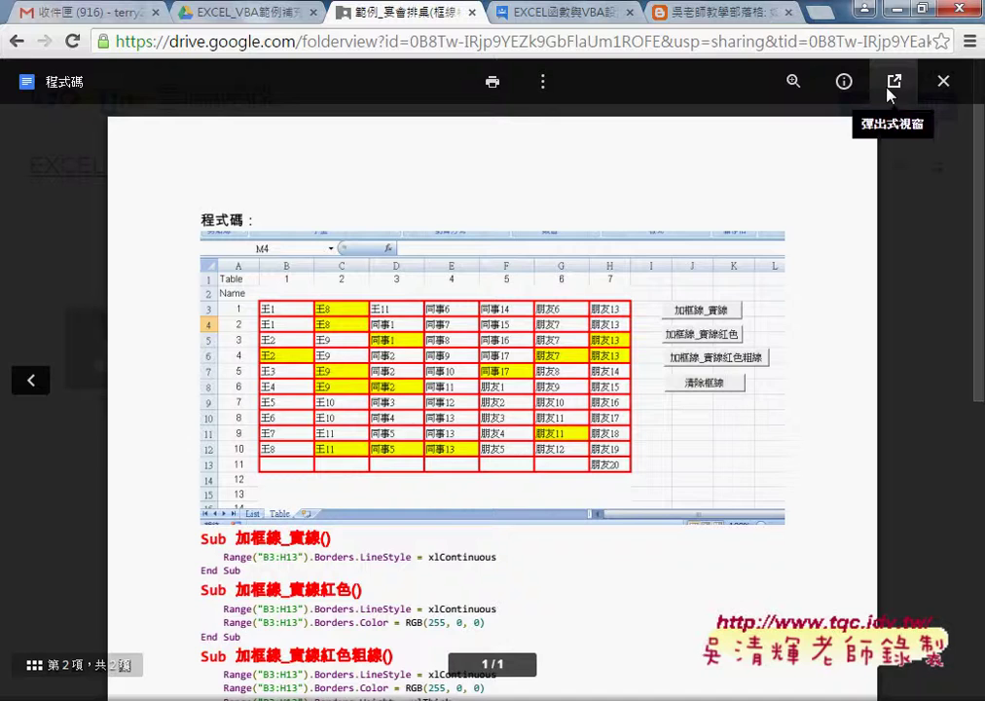
pyautogui.click(888, 89)
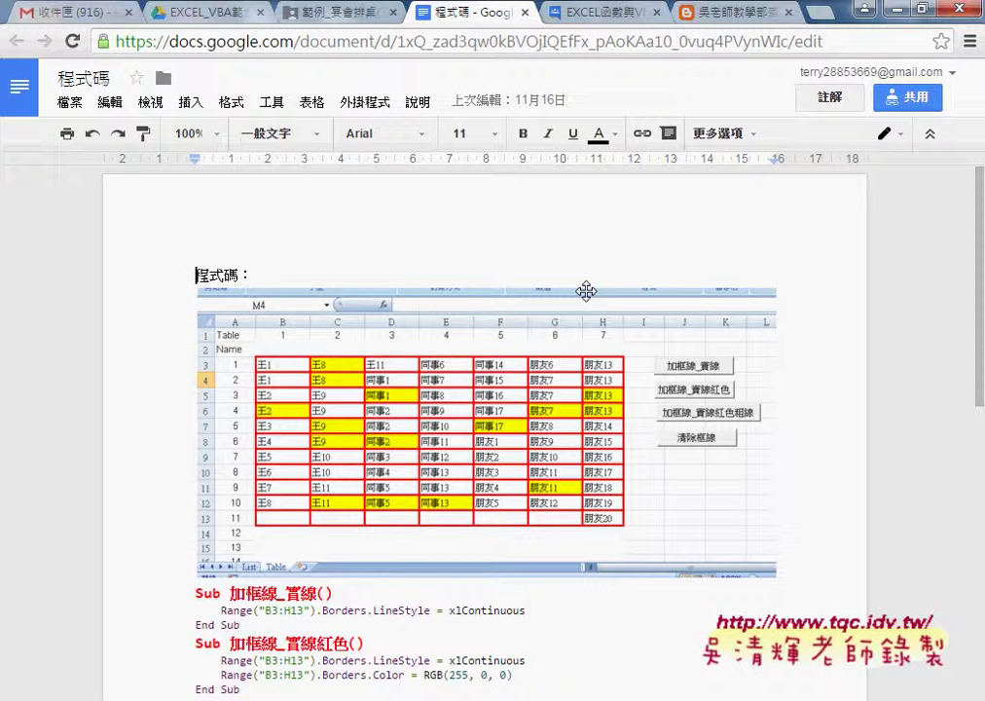
pyautogui.scroll(-1, 622, 391)
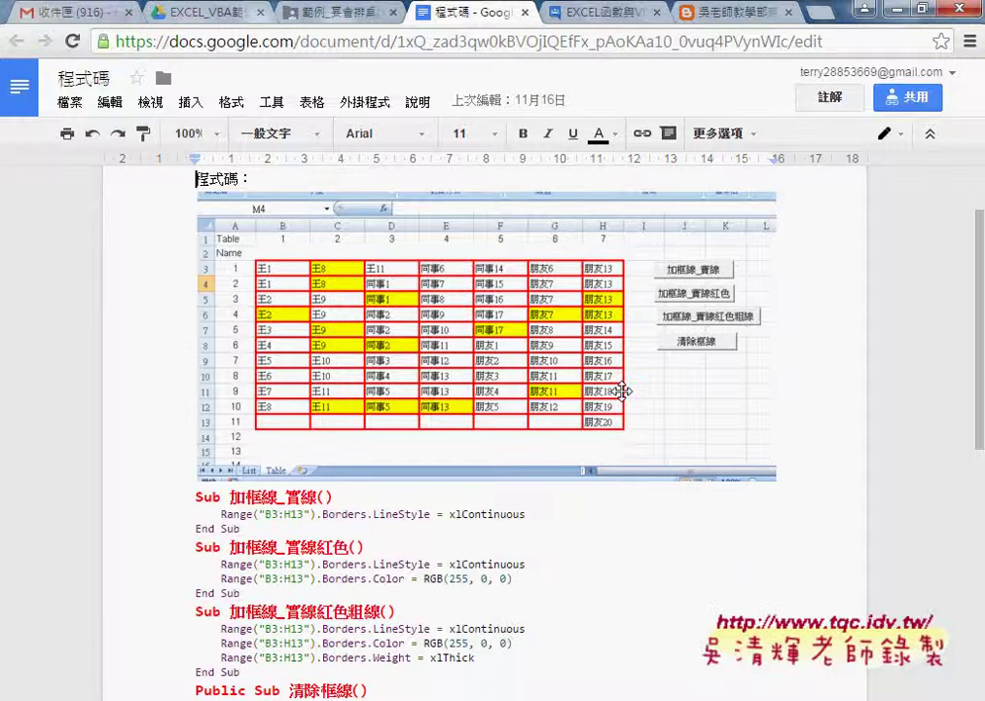
pyautogui.scroll(-1, 623, 392)
pyautogui.scroll(-1, 623, 392)
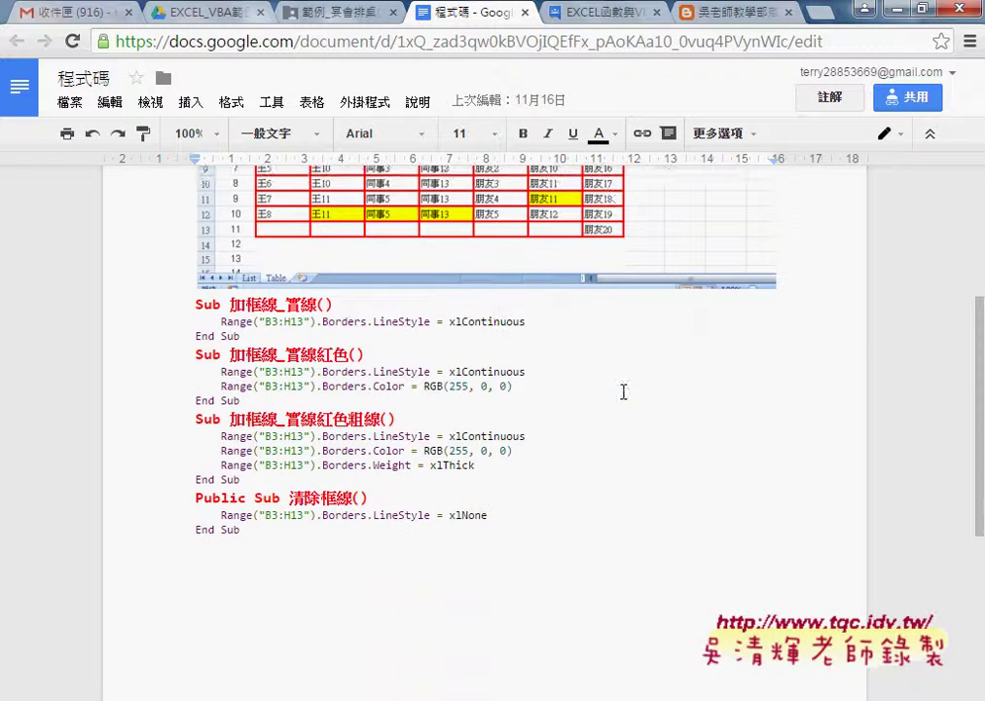
pyautogui.scroll(2, 561, 374)
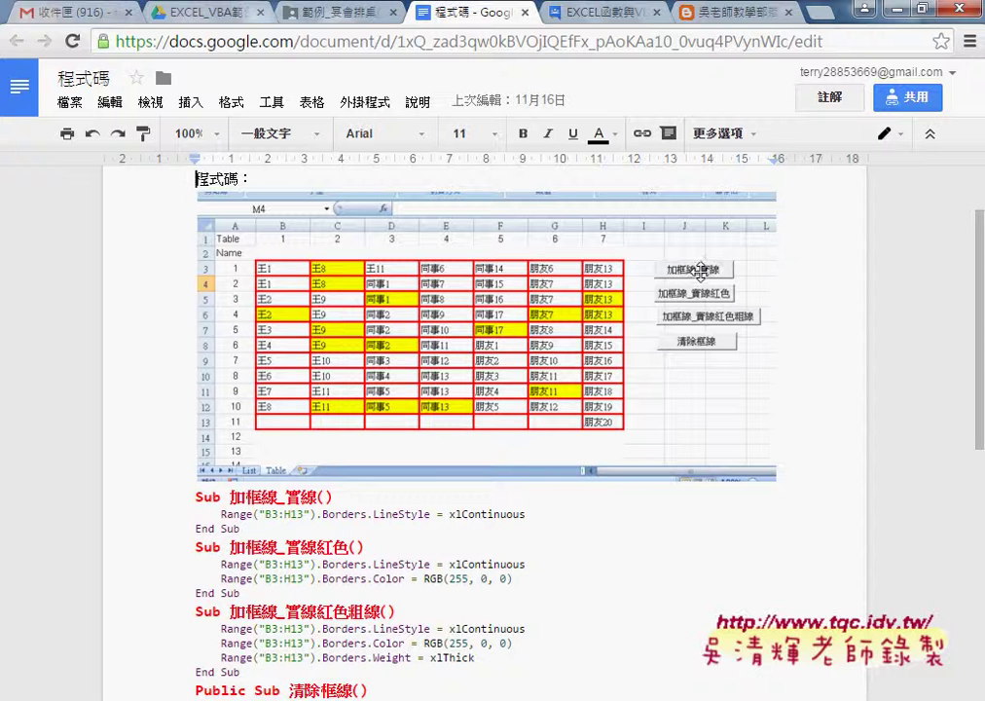
pyautogui.moveTo(589, 514)
pyautogui.mouseDown()
pyautogui.moveTo(238, 529)
pyautogui.moveTo(194, 499)
pyautogui.mouseUp()
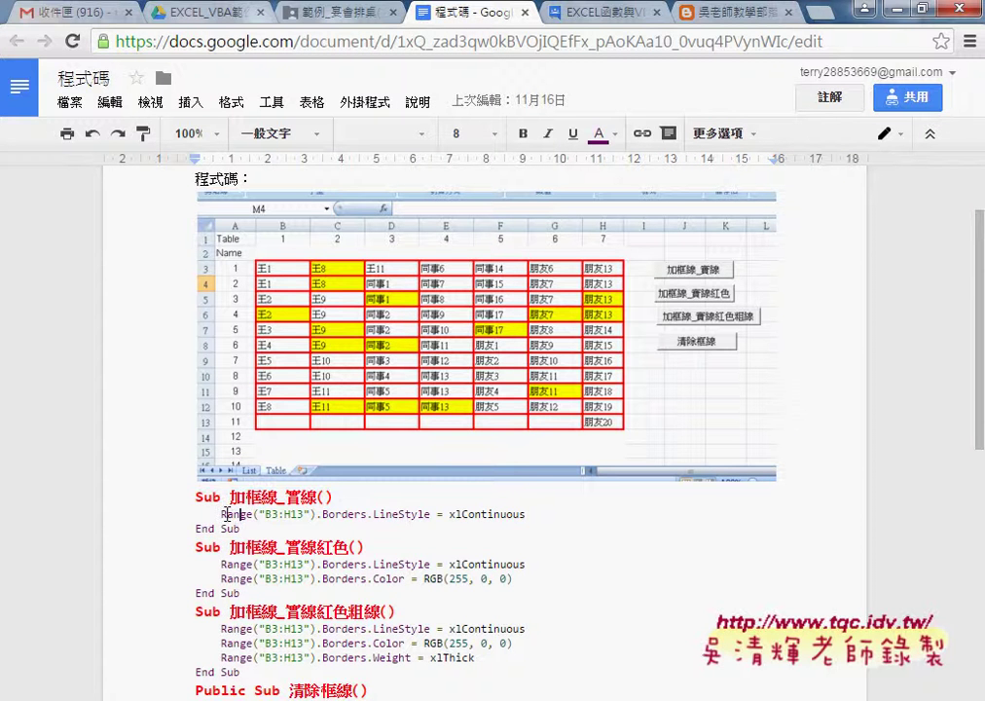
pyautogui.moveTo(220, 514)
pyautogui.mouseDown()
pyautogui.moveTo(313, 514)
pyautogui.moveTo(222, 514)
pyautogui.mouseUp()
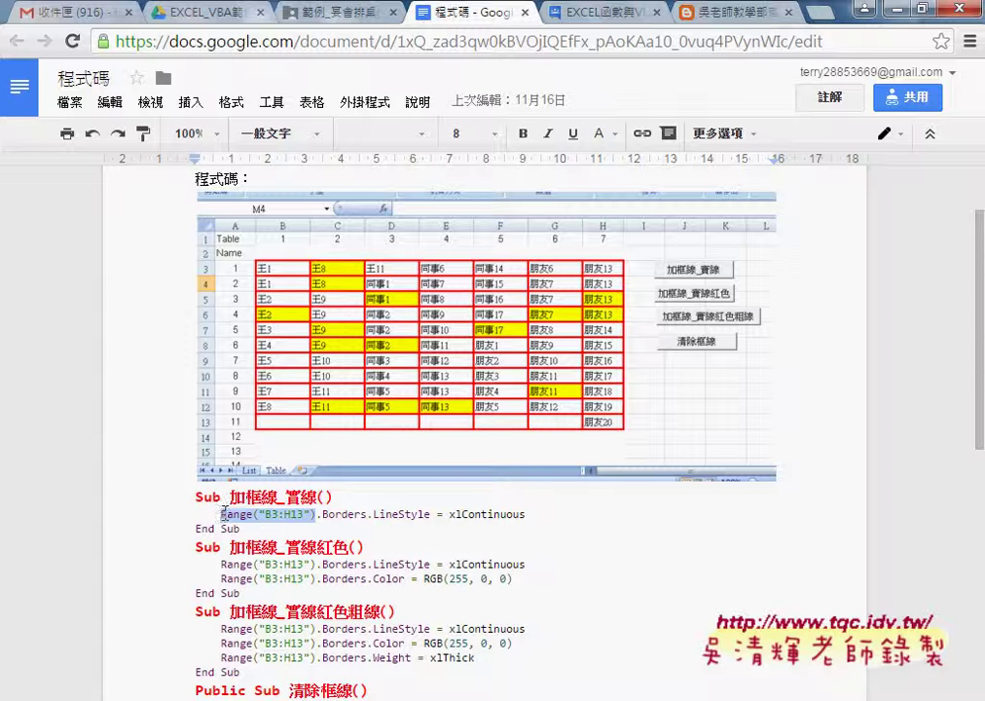
pyautogui.click(293, 514)
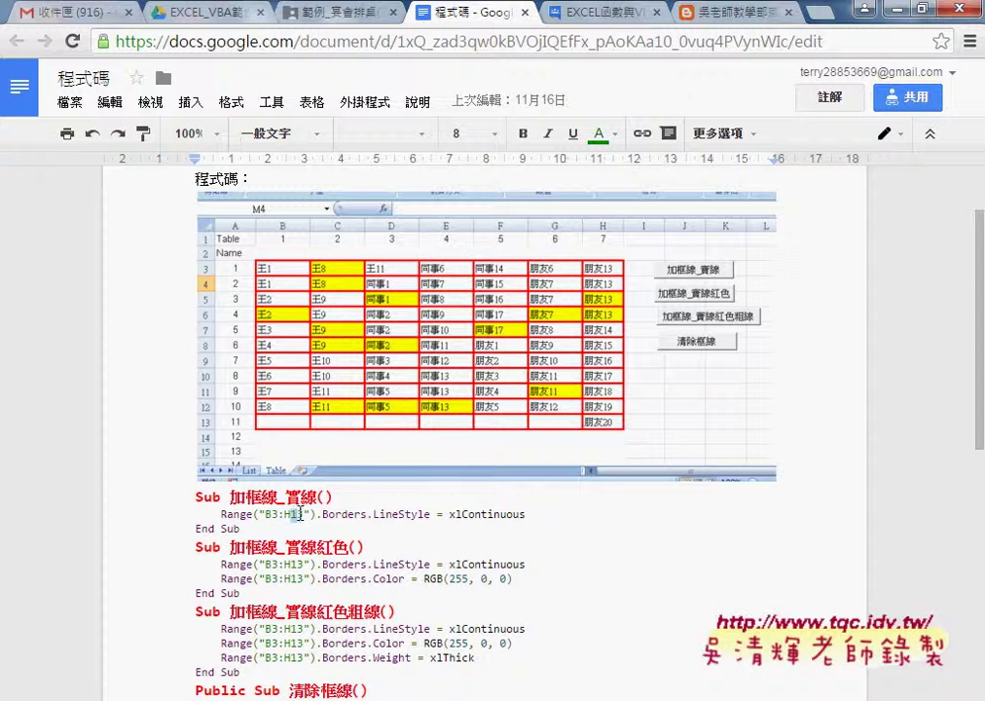
pyautogui.moveTo(293, 514); pyautogui.dragTo(302, 514)
pyautogui.scroll(-1, 455, 510)
pyautogui.moveTo(373, 546); pyautogui.dragTo(125, 377)
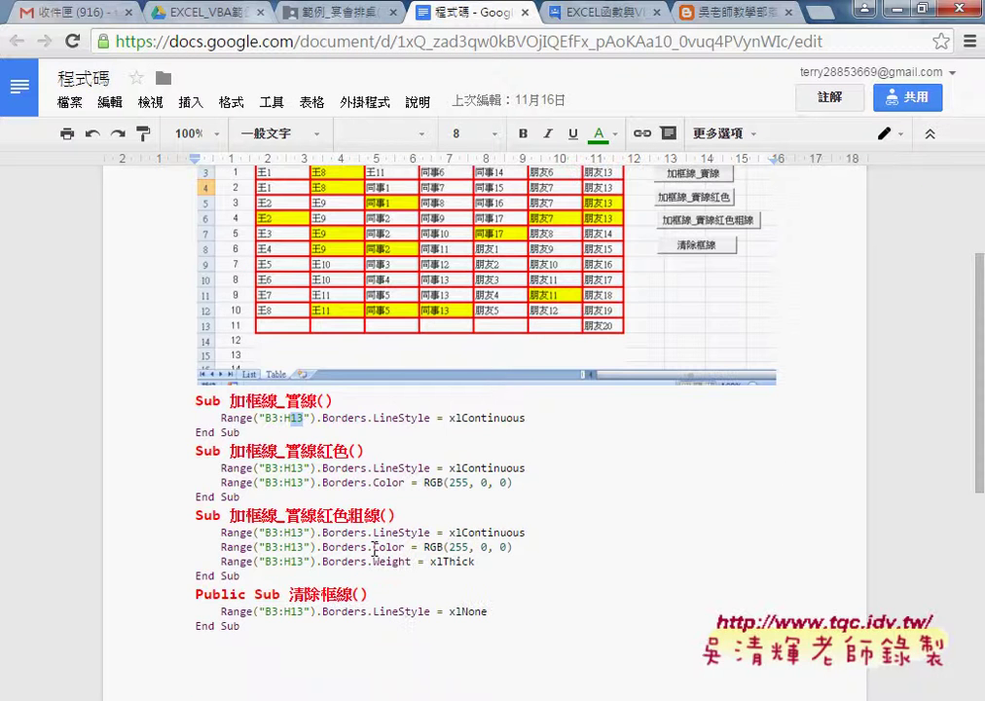
pyautogui.click(465, 596)
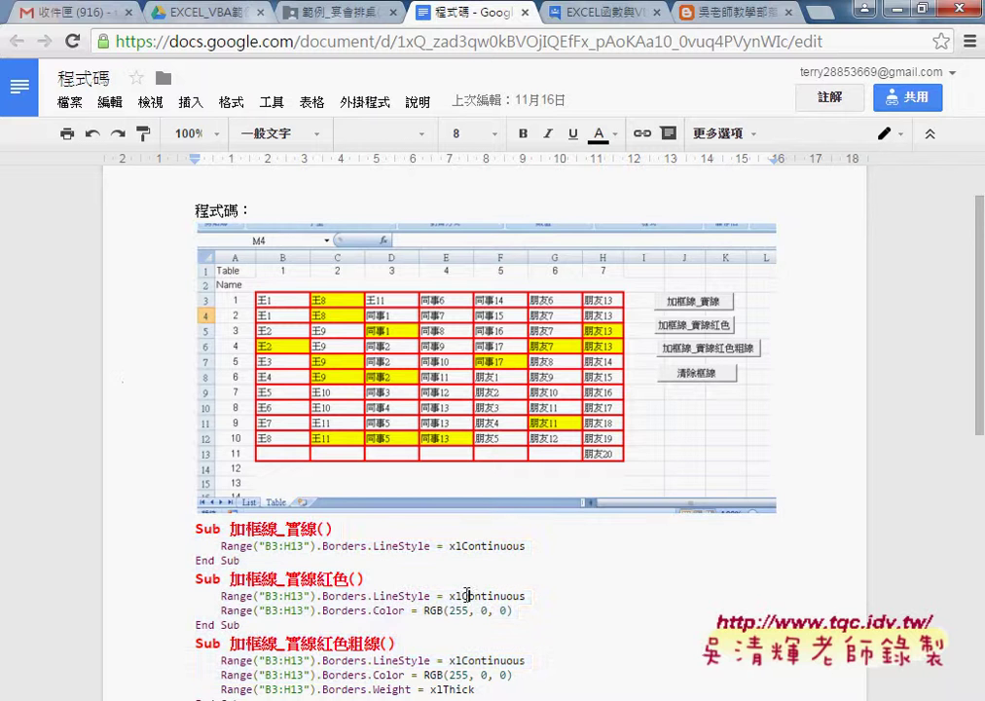
pyautogui.moveTo(373, 612); pyautogui.dragTo(523, 613)
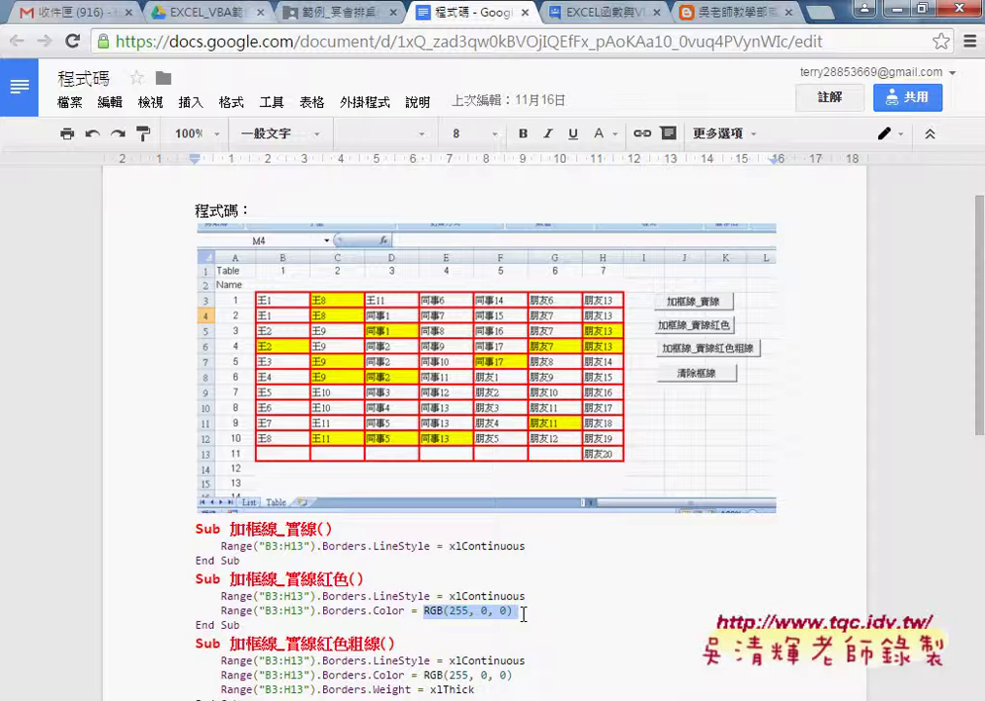
pyautogui.click(462, 595)
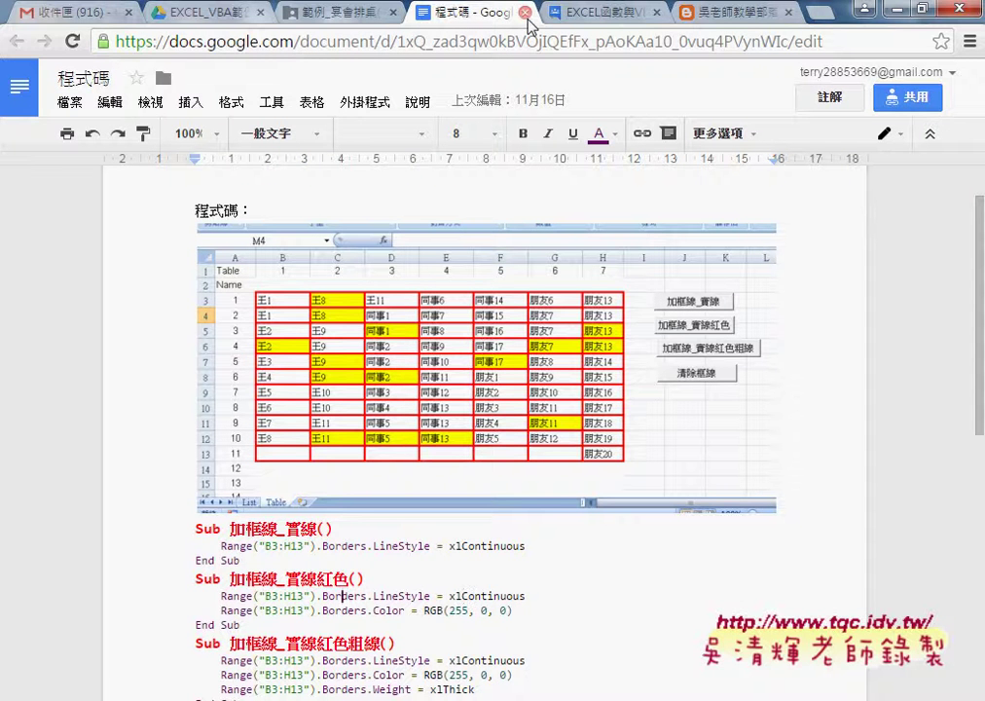
# - Close the 程式碼 document and navigate back to the 02_進階 folder in list view
pyautogui.middleClick(421, 18)
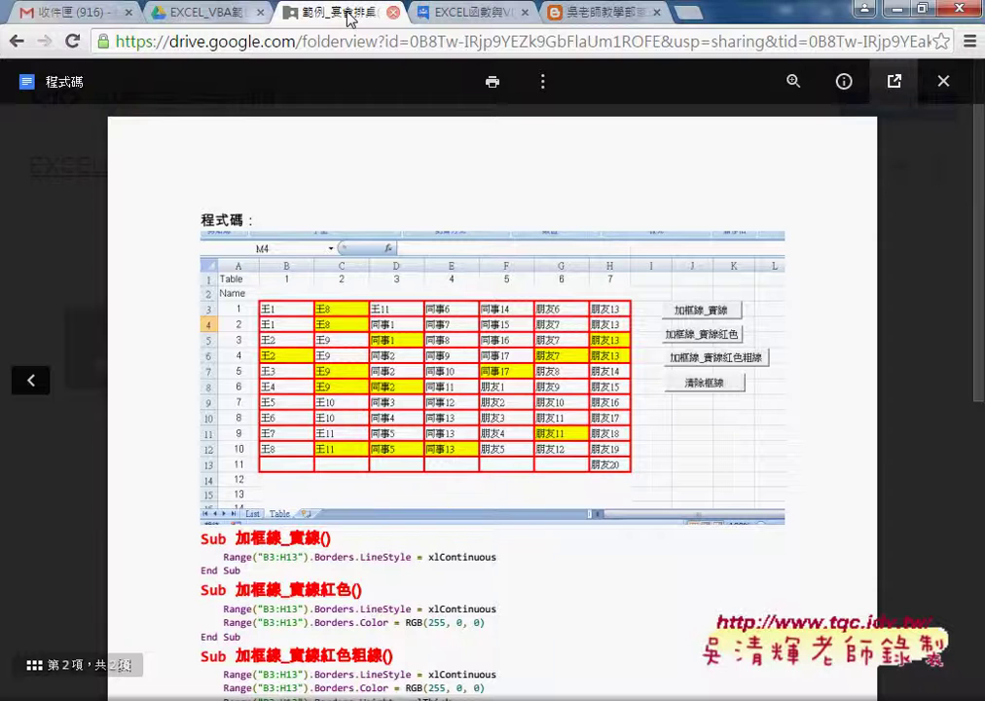
pyautogui.click(943, 81)
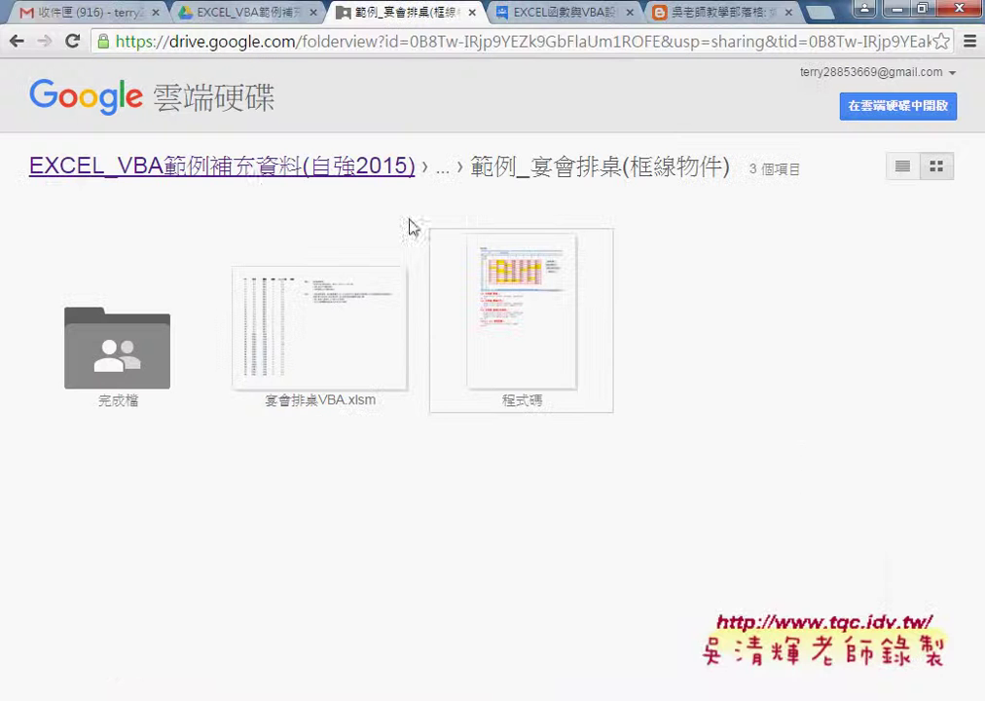
pyautogui.click(6, 43)
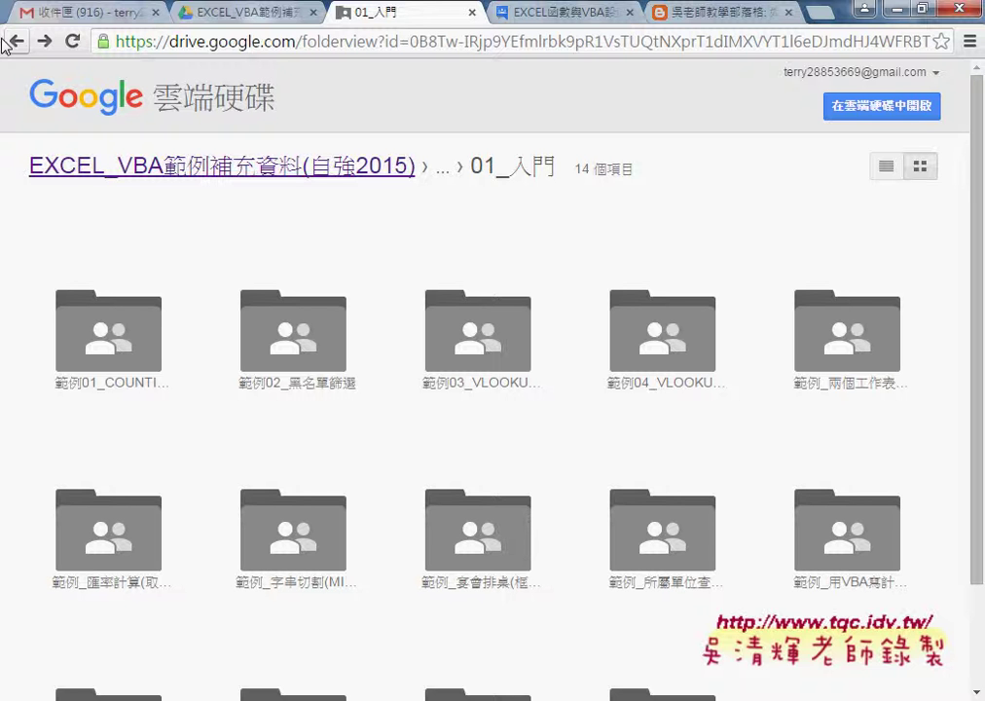
pyautogui.click(5, 44)
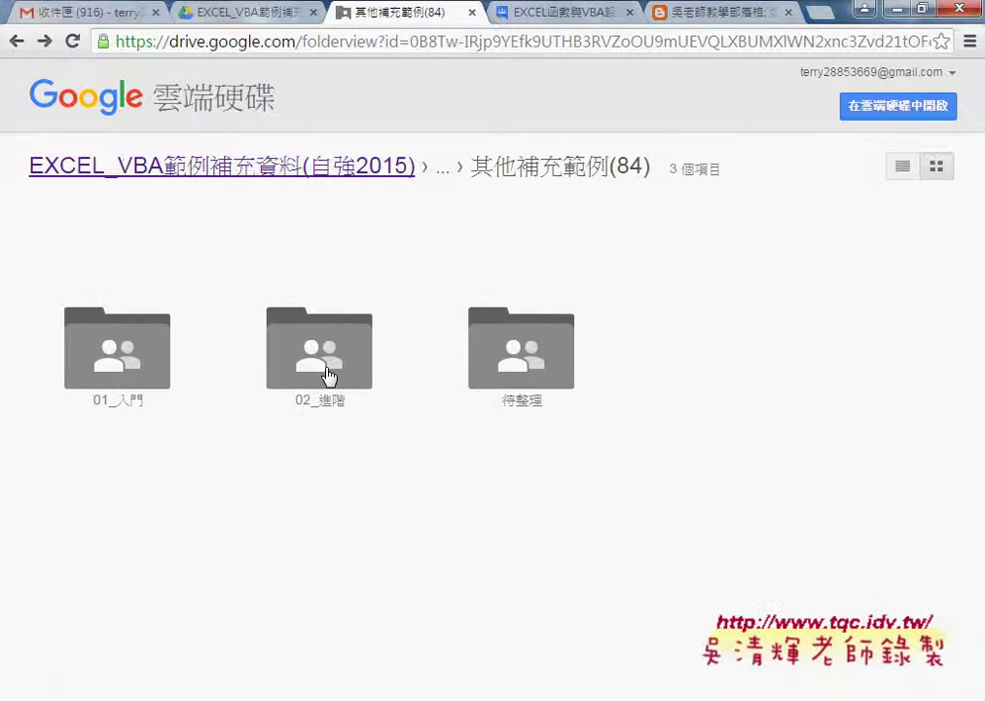
pyautogui.click(331, 377)
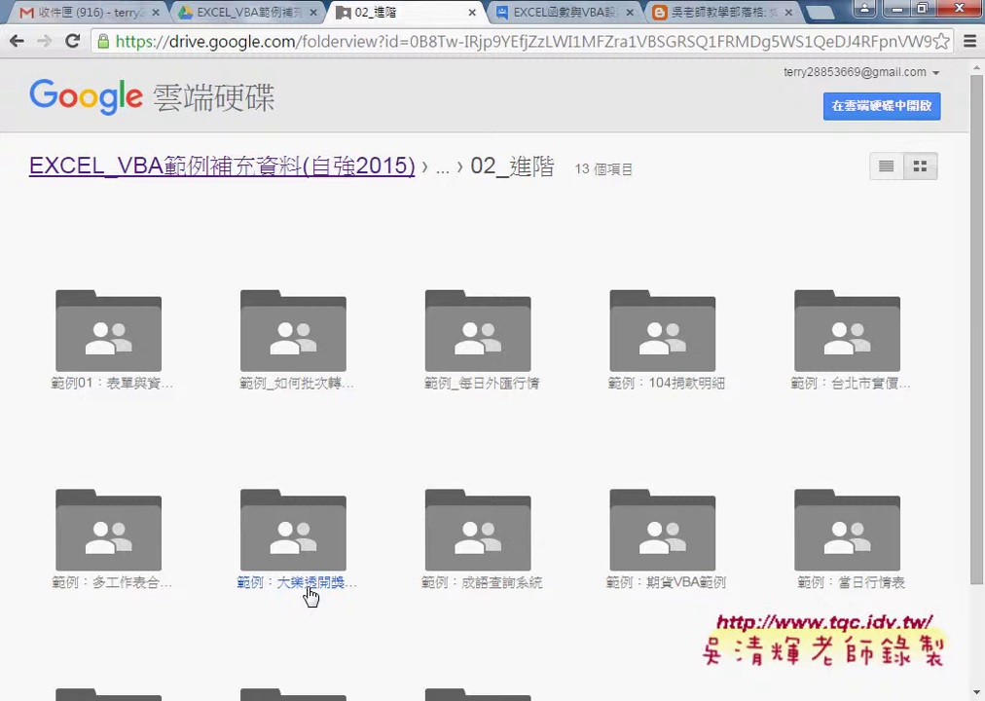
pyautogui.click(885, 172)
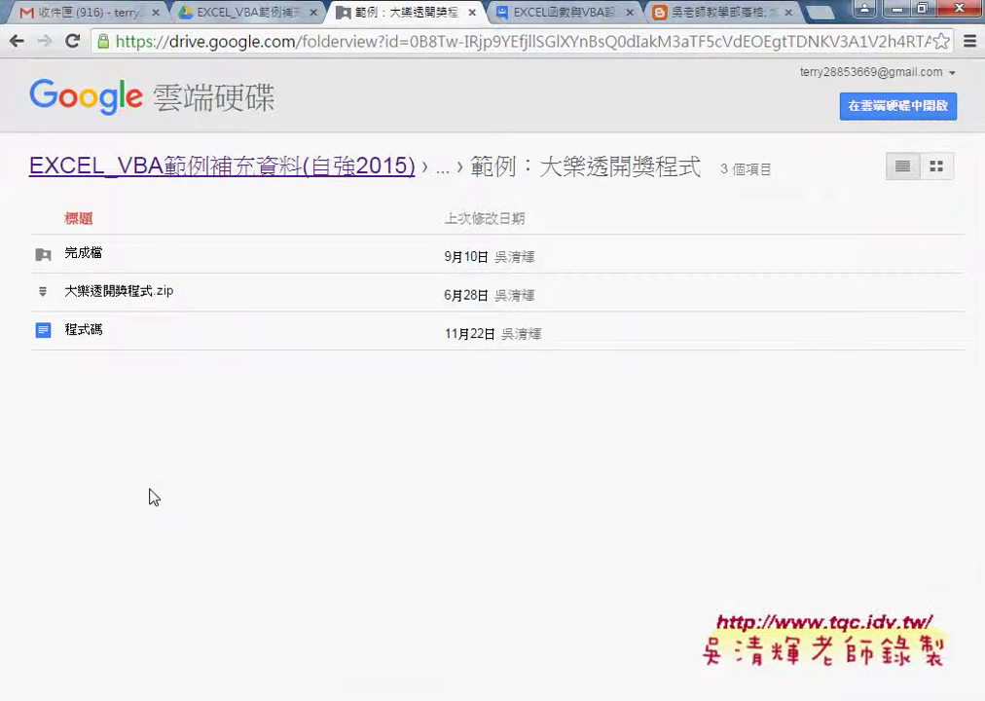
# - Download 大樂透開獎程式.zip and show it in the Downloads folder
pyautogui.click(162, 297)
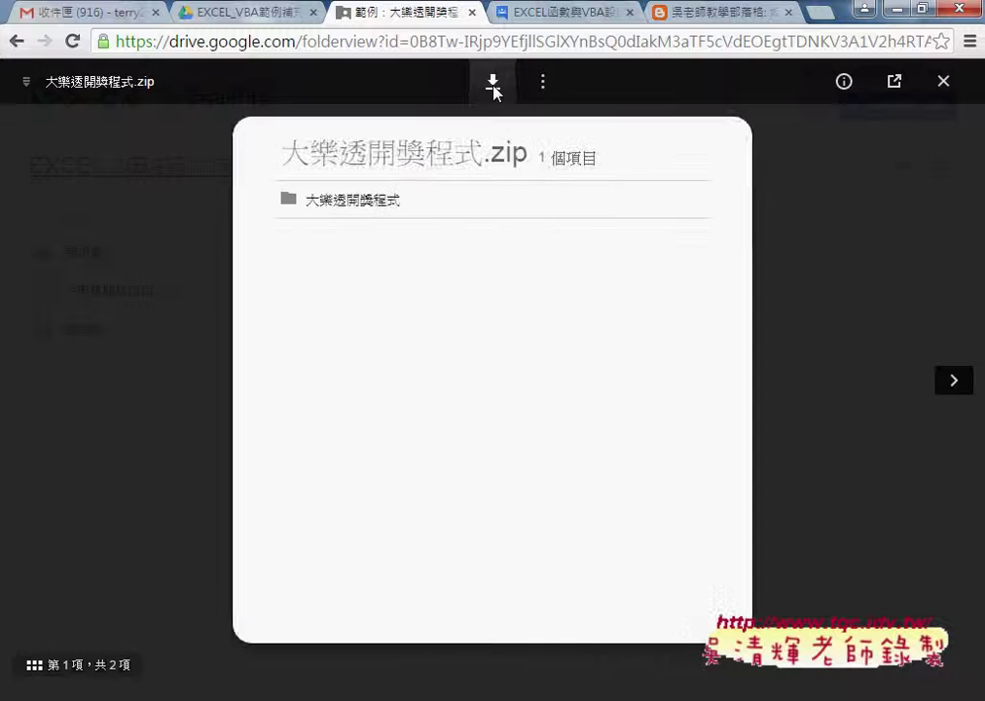
pyautogui.click(494, 88)
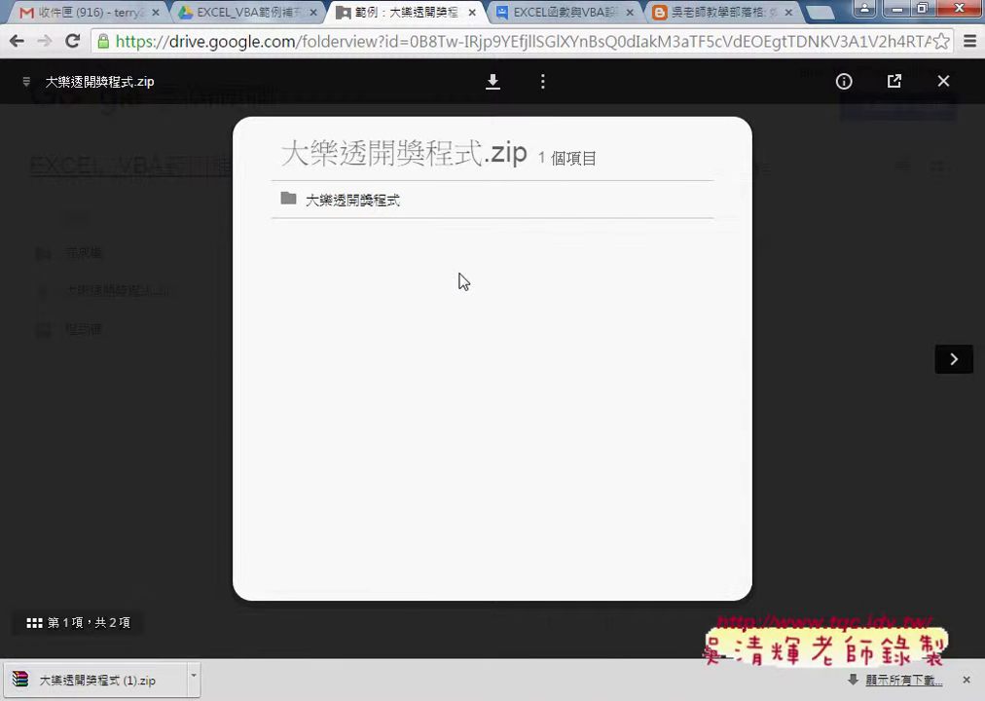
pyautogui.click(194, 676)
pyautogui.click(260, 623)
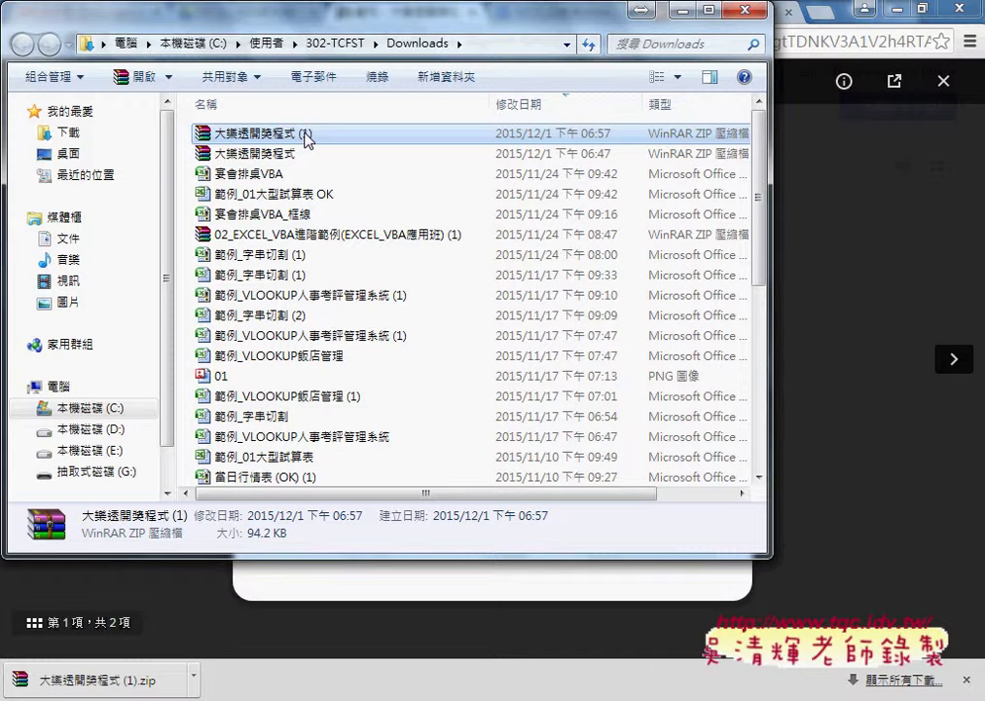
# - Sort Downloads by name and open the extracted 大樂透開獎程式 folder and its inner subfolder
pyautogui.scroll(-1, 312, 137)
pyautogui.scroll(1, 326, 125)
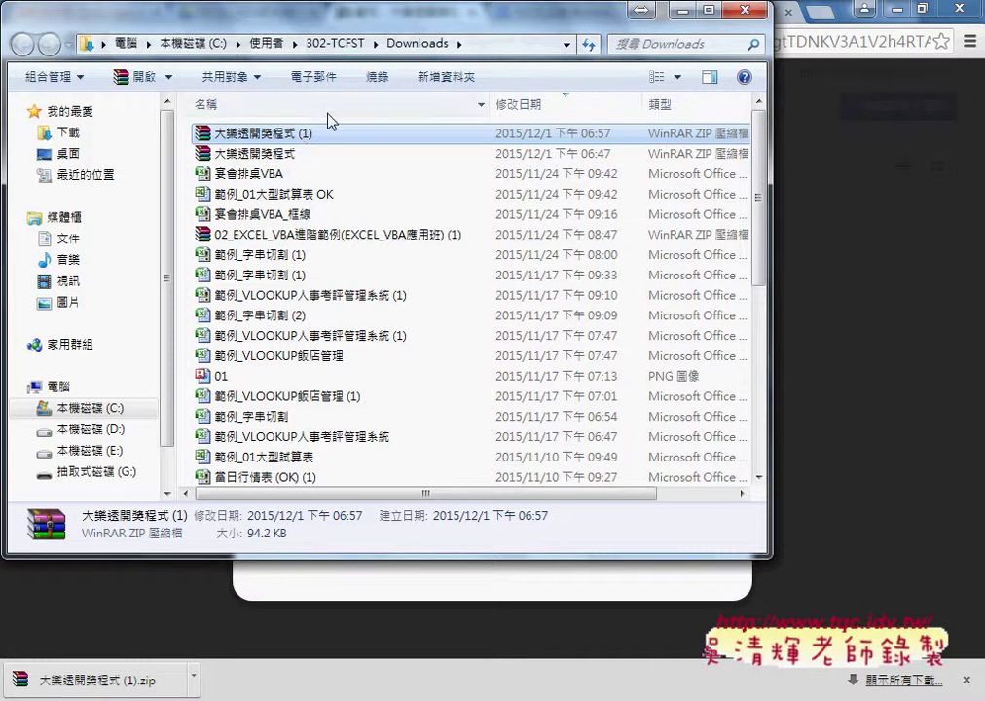
pyautogui.rightClick(324, 128)
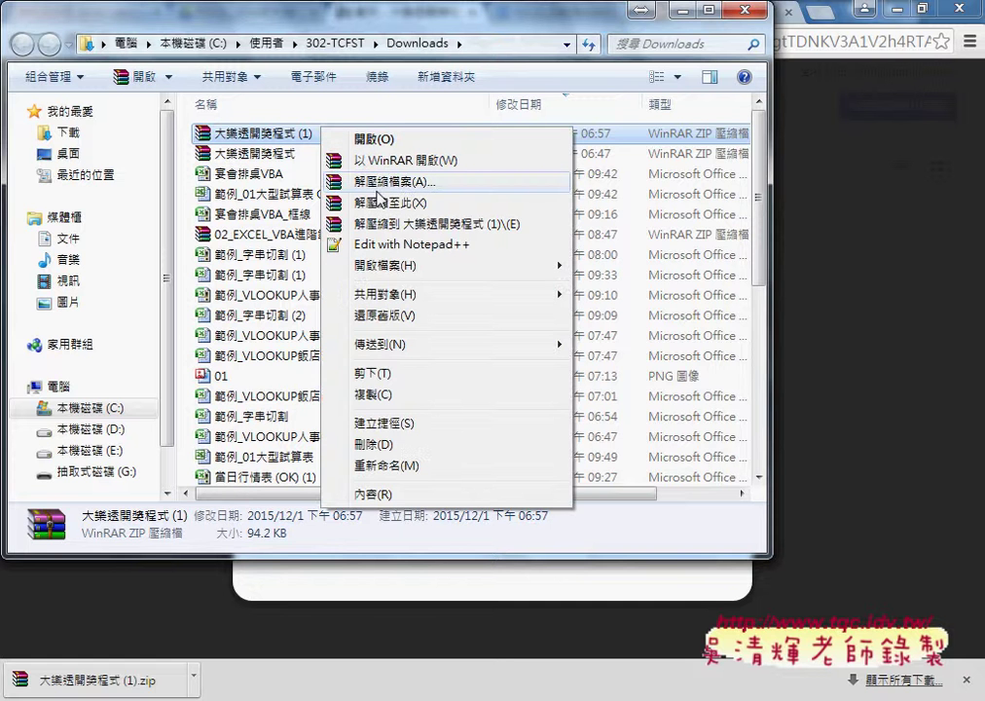
pyautogui.click(260, 122)
pyautogui.click(268, 104)
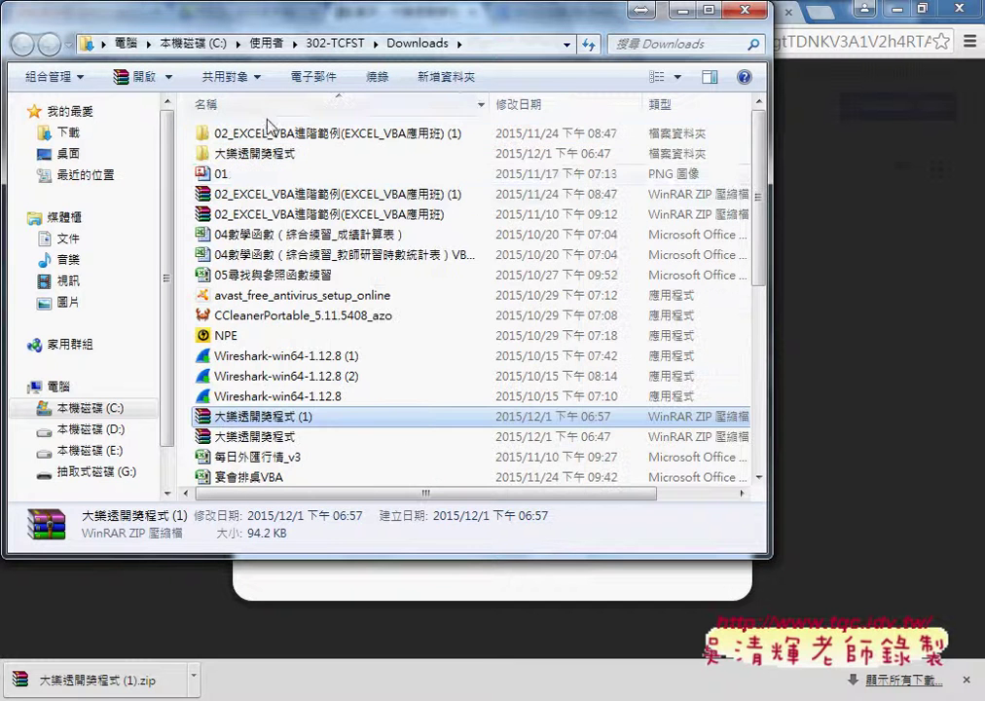
pyautogui.doubleClick(272, 156)
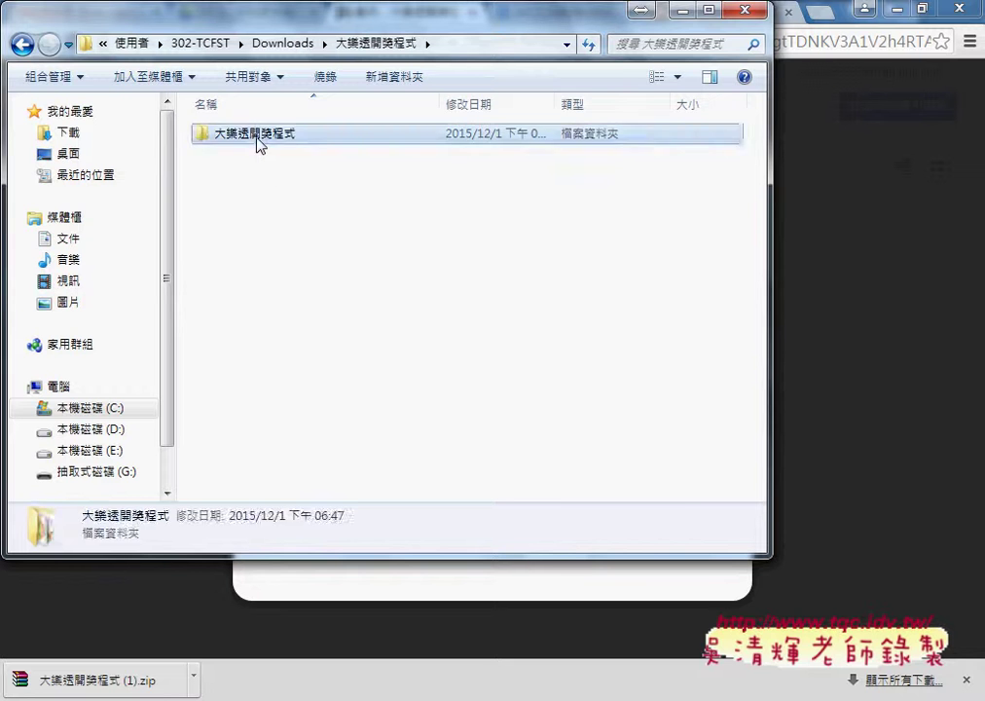
pyautogui.doubleClick(260, 143)
# - View ball image 1, then close the viewer, minimize Explorer and close the zip preview
pyautogui.scroll(-5, 413, 272)
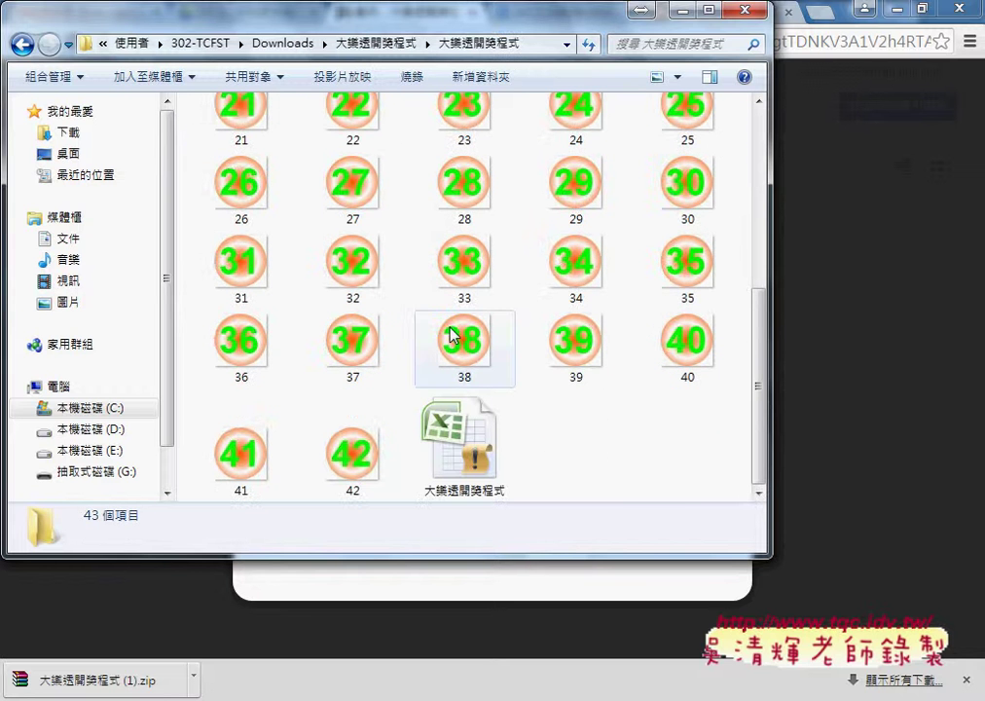
pyautogui.scroll(5, 358, 471)
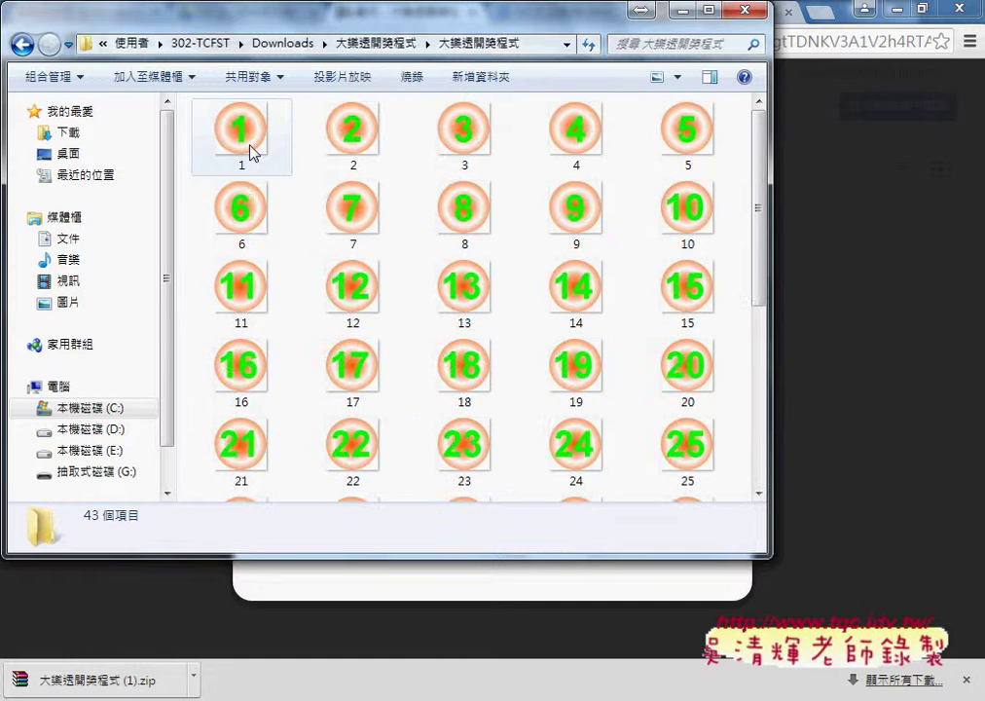
pyautogui.click(252, 149)
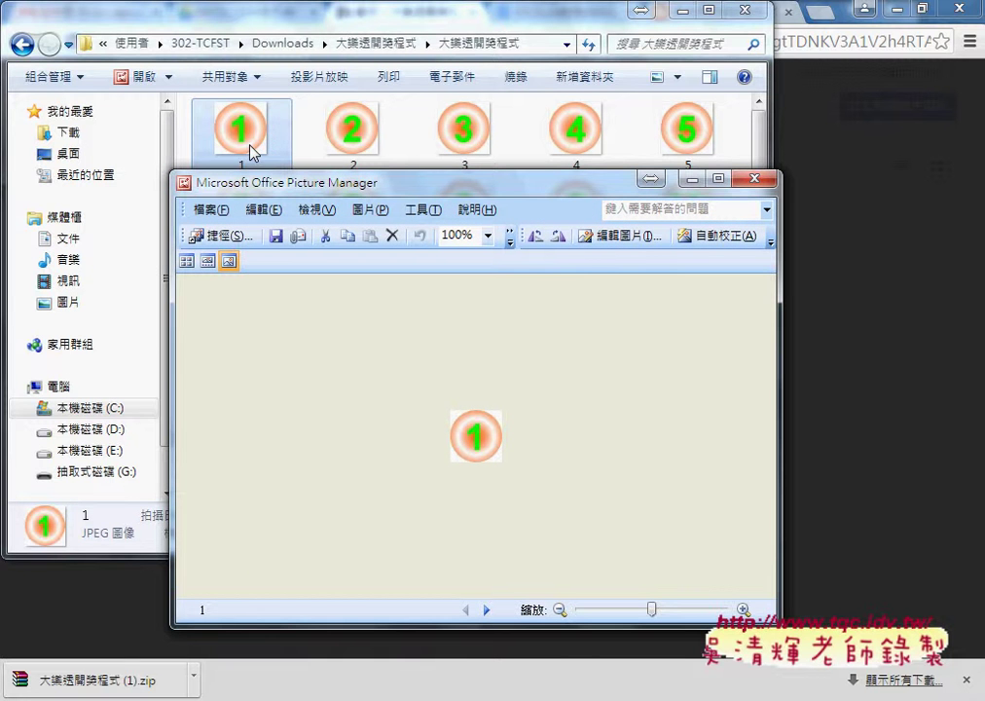
pyautogui.click(754, 178)
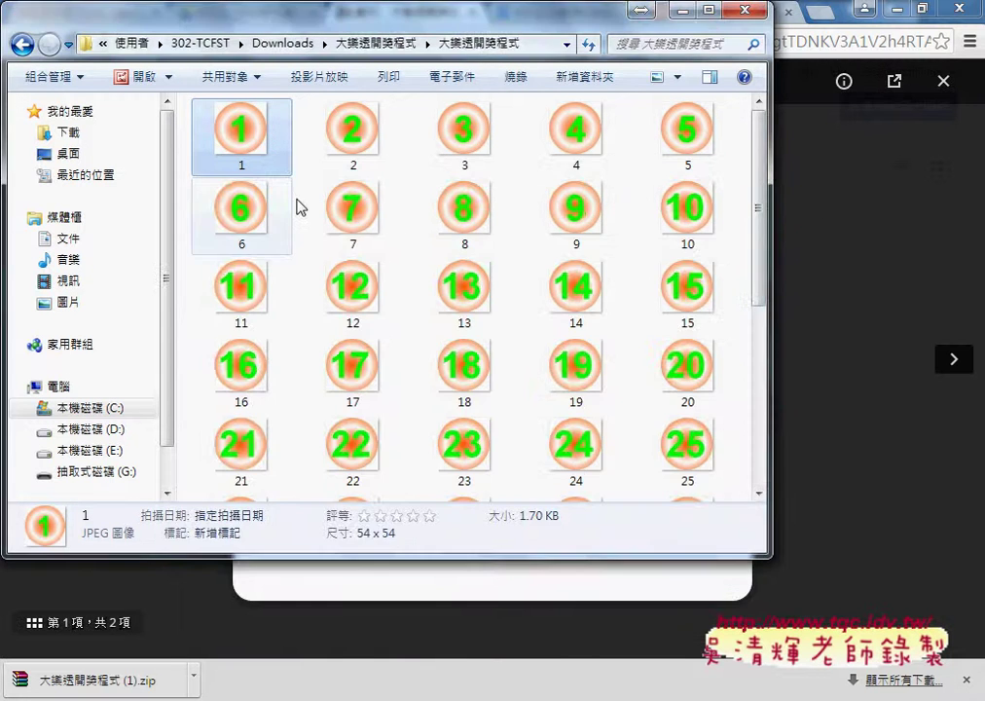
pyautogui.scroll(-5, 300, 207)
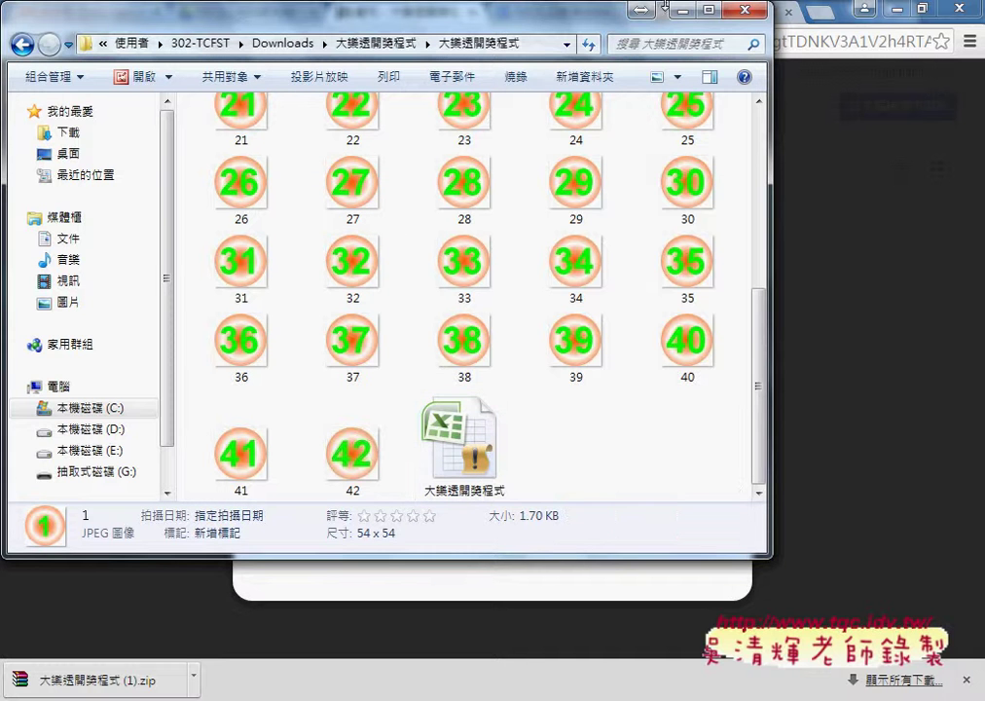
pyautogui.click(683, 9)
pyautogui.click(943, 78)
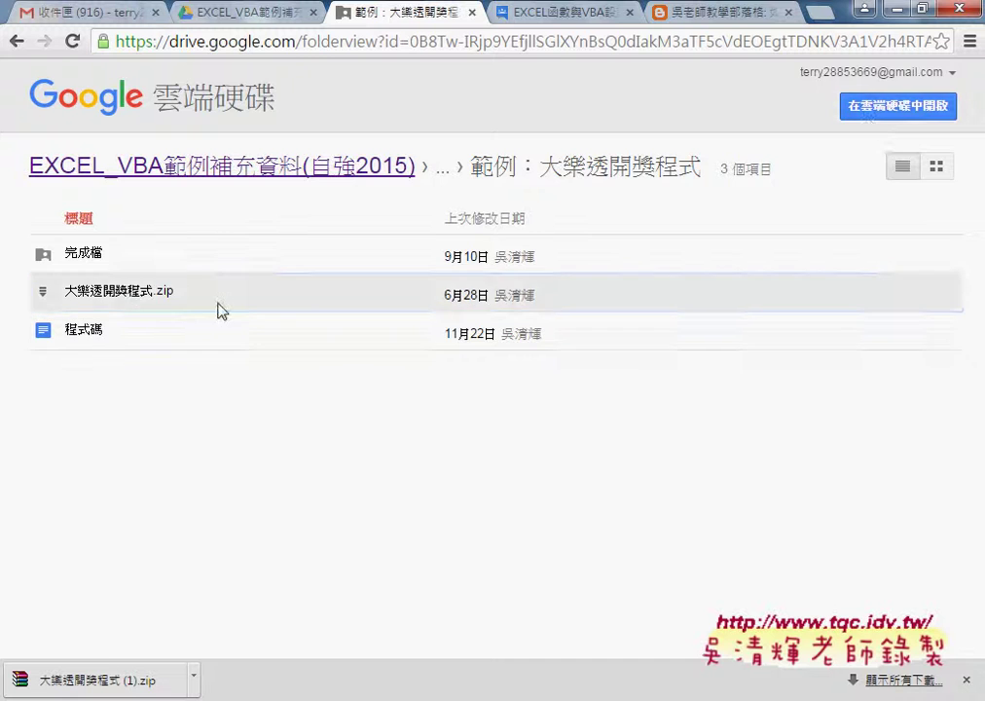
# - Preview the 程式碼 document, then bring the lottery workbook in Excel to the front
pyautogui.click(83, 330)
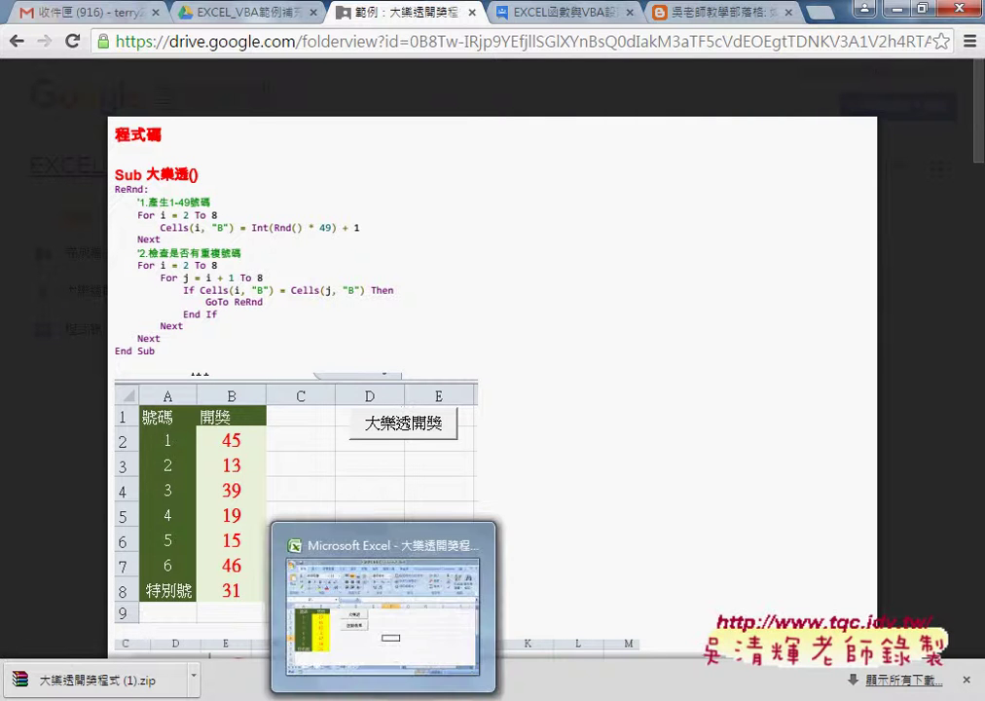
pyautogui.click(389, 660)
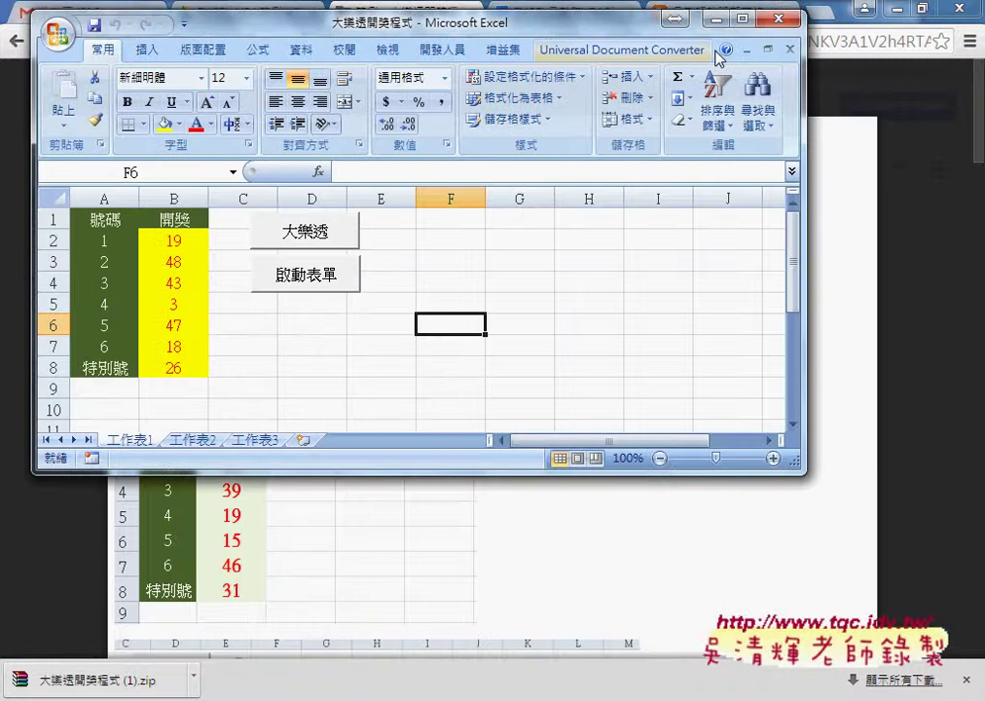
# - Maximize Excel and highlight ball labels A2:A8 and drawn numbers B2:B7 and special number B8
pyautogui.click(743, 20)
pyautogui.moveTo(143, 226); pyautogui.dragTo(143, 356)
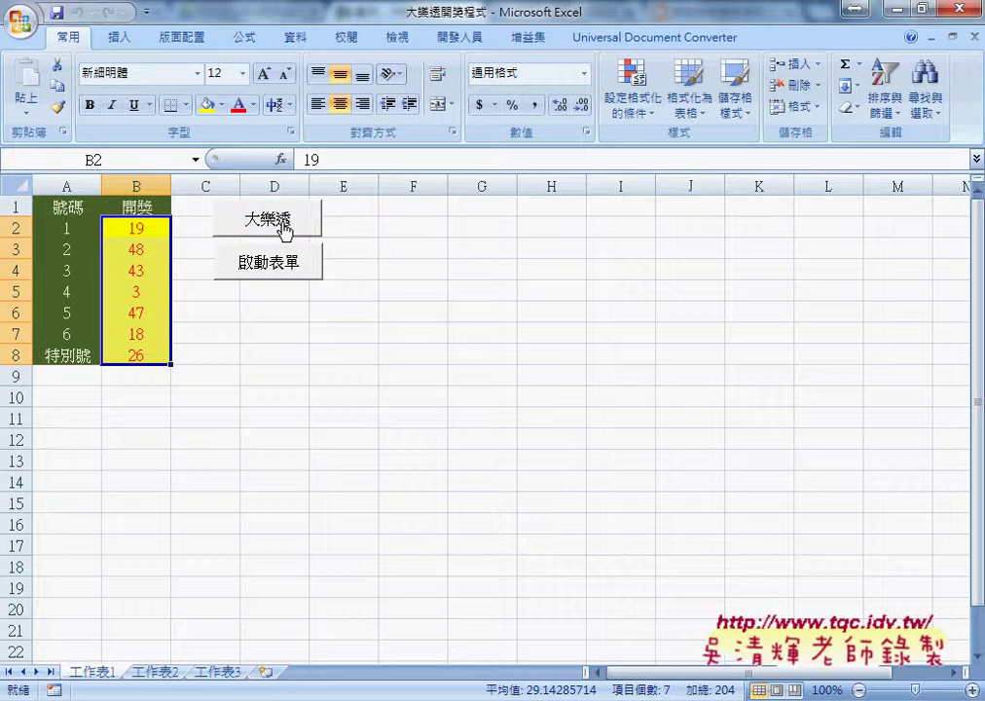
pyautogui.moveTo(68, 227); pyautogui.dragTo(73, 352)
pyautogui.click(74, 358)
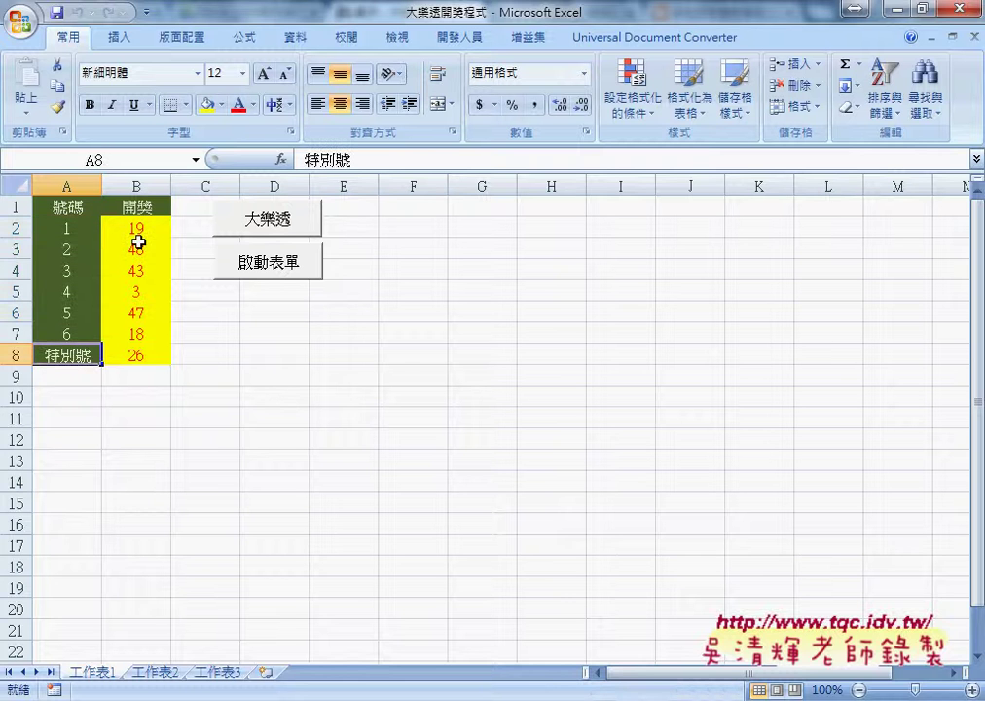
pyautogui.moveTo(136, 228); pyautogui.dragTo(136, 333)
pyautogui.click(136, 354)
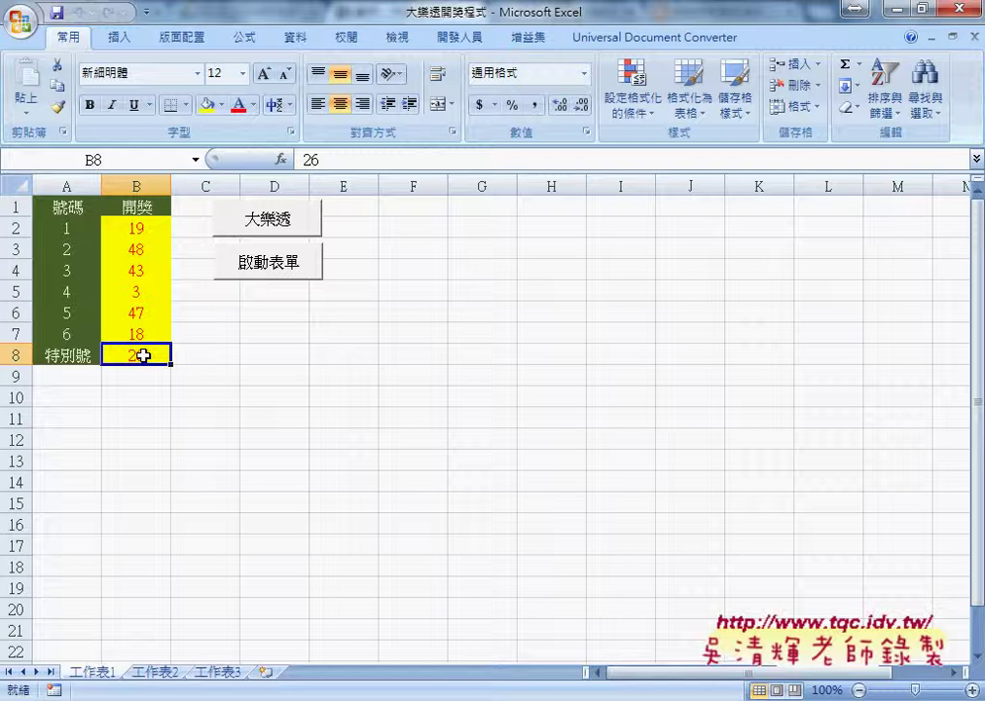
# - Step through the drawn numbers in B2:B8, then select and clear them
pyautogui.click(148, 228)
pyautogui.click(141, 249)
pyautogui.click(144, 271)
pyautogui.click(144, 291)
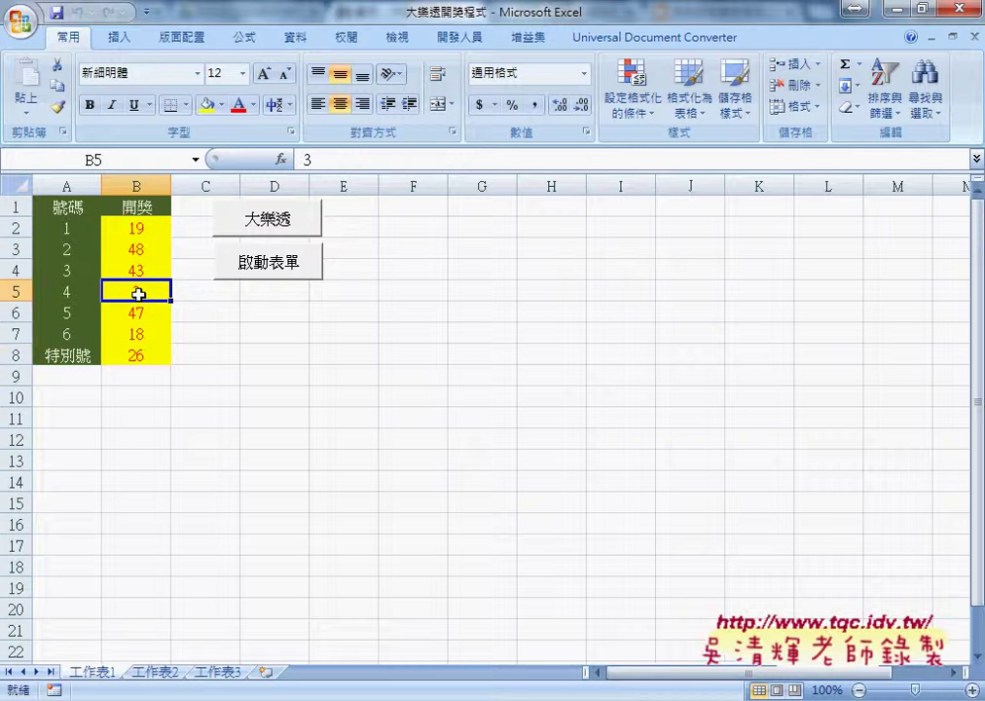
pyautogui.click(141, 312)
pyautogui.click(136, 334)
pyautogui.click(136, 355)
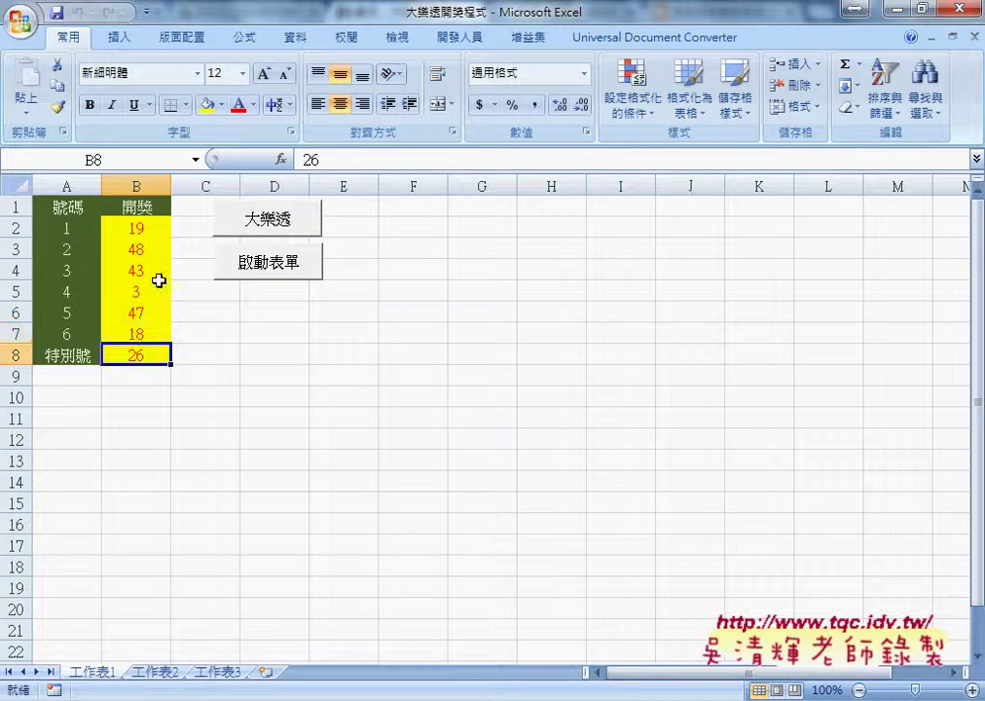
pyautogui.moveTo(137, 228); pyautogui.dragTo(136, 360)
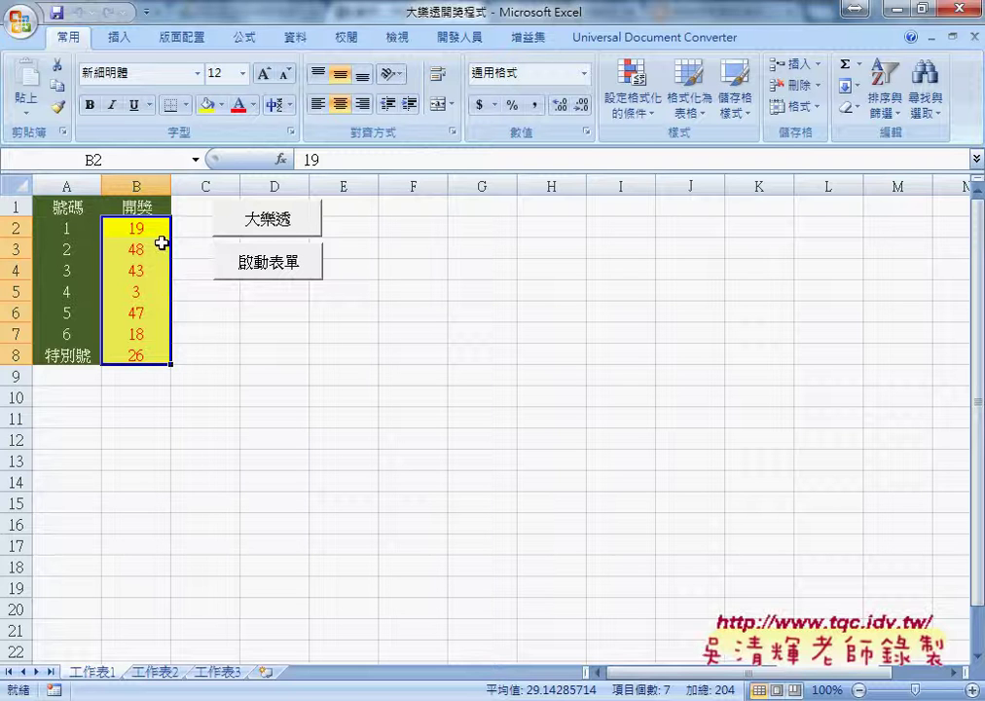
pyautogui.press('Delete')
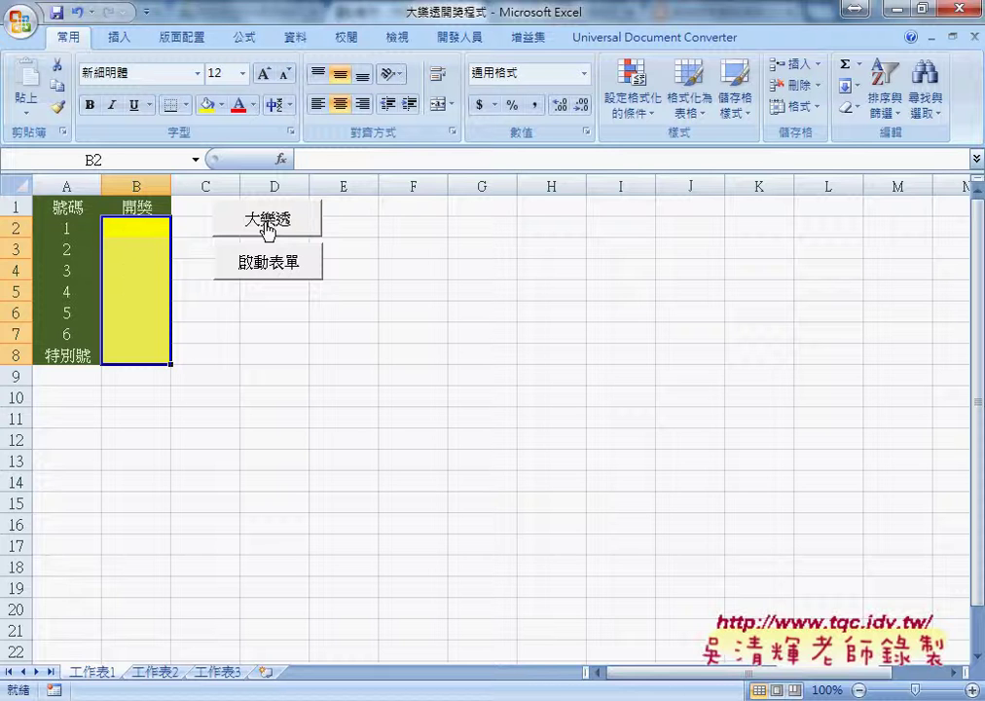
# - Run the 大樂透 macro for a new draw and note B2 duplicates special number 35
pyautogui.click(268, 228)
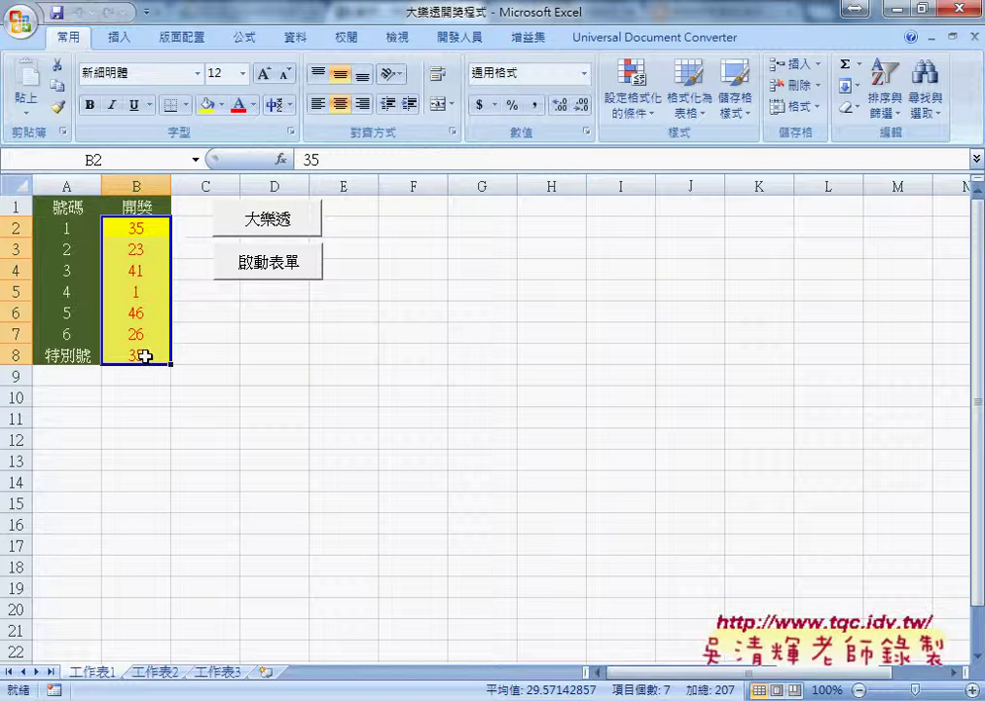
pyautogui.click(137, 353)
pyautogui.click(148, 226)
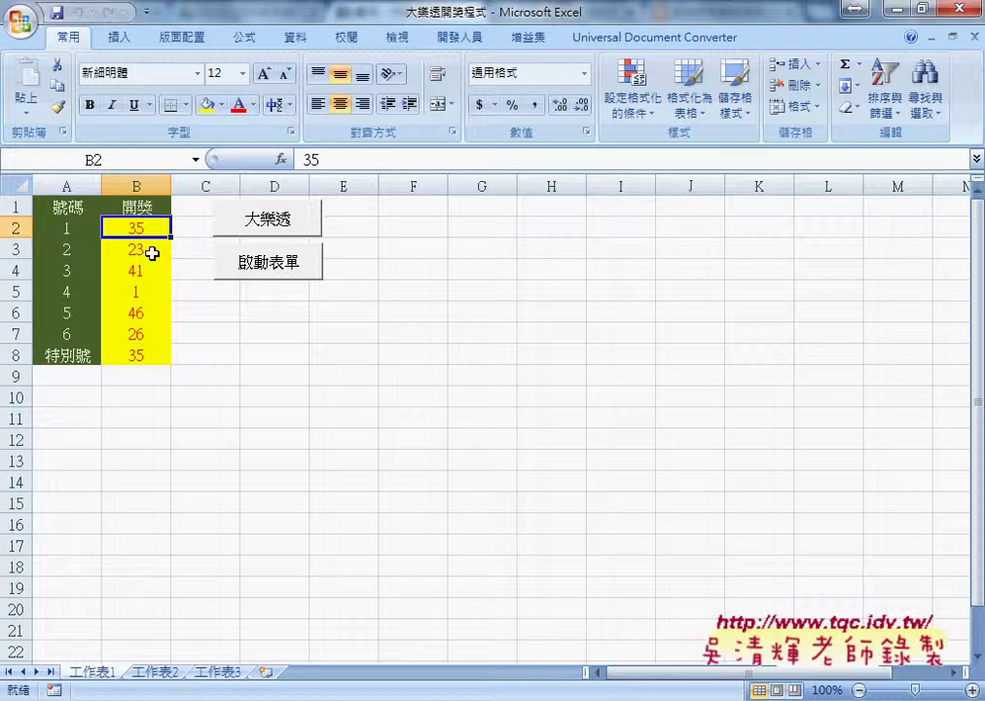
pyautogui.click(148, 356)
pyautogui.click(148, 227)
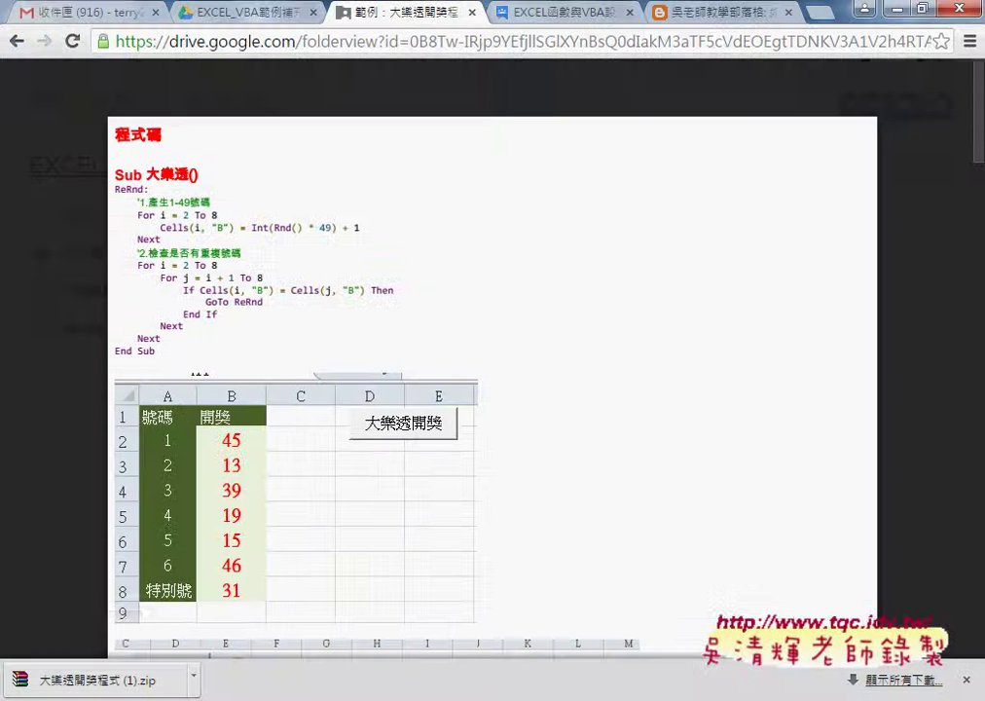
pyautogui.moveTo(917, 85)
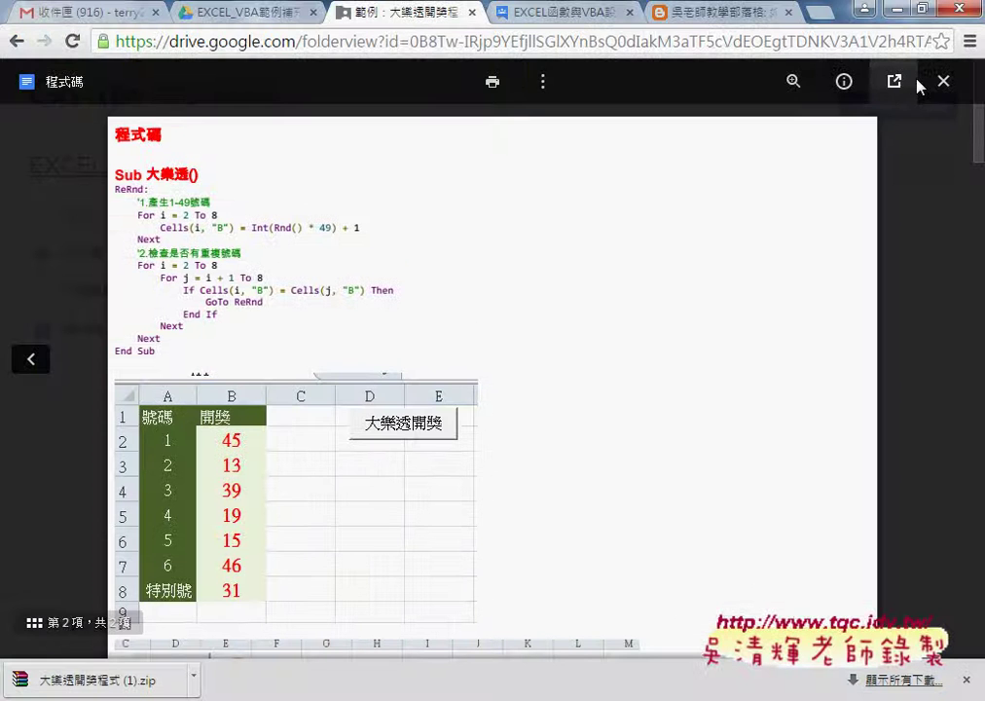
# - Open 程式碼 in Google Docs and highlight the Sub 大樂透 heading, both loops, GoTo and ReRnd
pyautogui.click(895, 81)
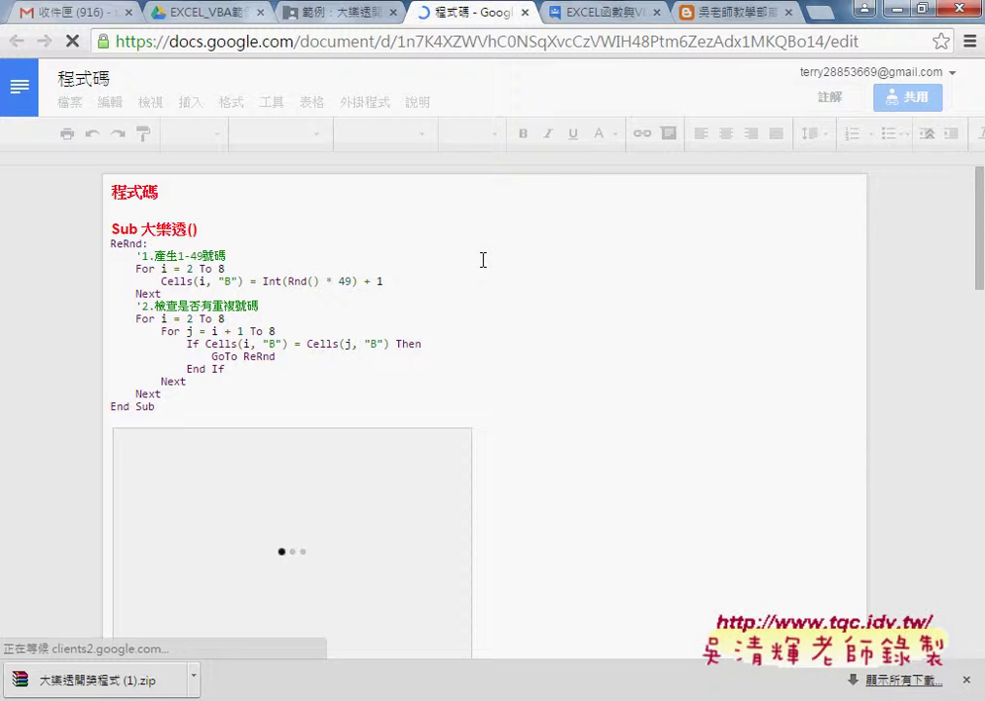
pyautogui.moveTo(110, 230)
pyautogui.mouseDown()
pyautogui.moveTo(211, 242)
pyautogui.moveTo(167, 331)
pyautogui.mouseUp()
pyautogui.click(168, 331)
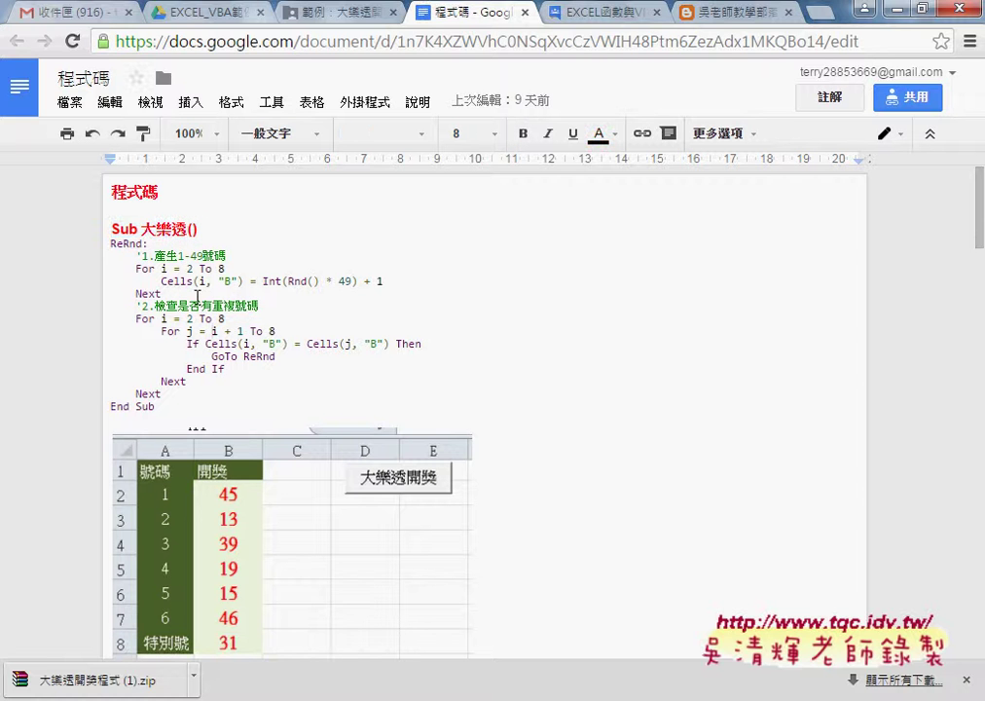
pyautogui.moveTo(198, 296)
pyautogui.mouseDown()
pyautogui.moveTo(140, 285)
pyautogui.moveTo(119, 265)
pyautogui.mouseUp()
pyautogui.moveTo(162, 393); pyautogui.dragTo(94, 323)
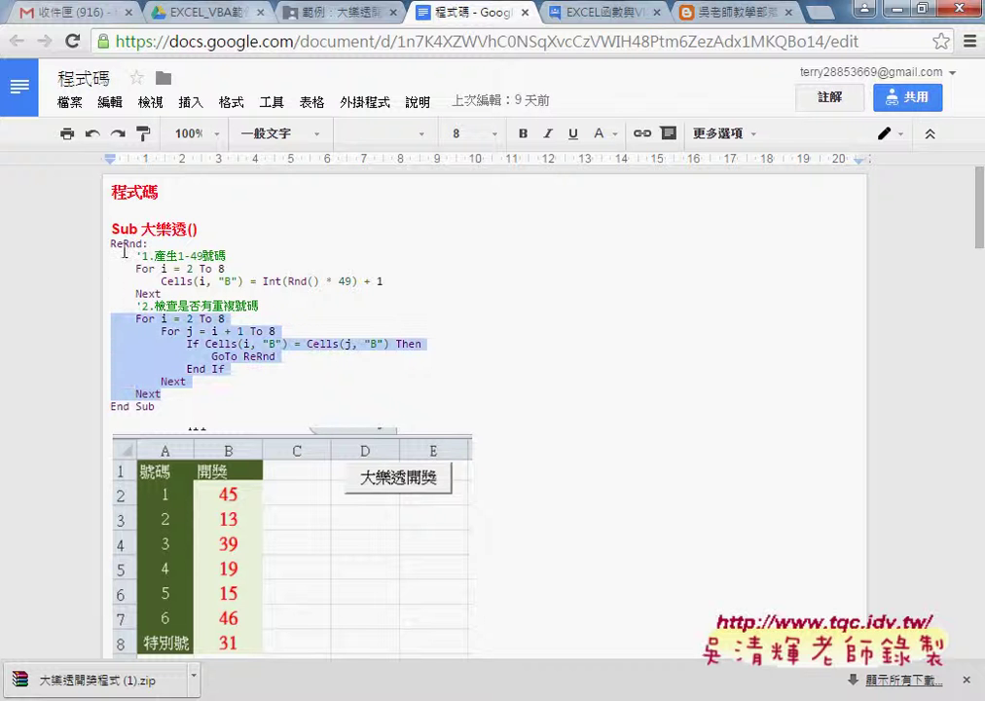
pyautogui.moveTo(237, 357)
pyautogui.mouseDown()
pyautogui.moveTo(213, 357)
pyautogui.moveTo(274, 358)
pyautogui.mouseUp()
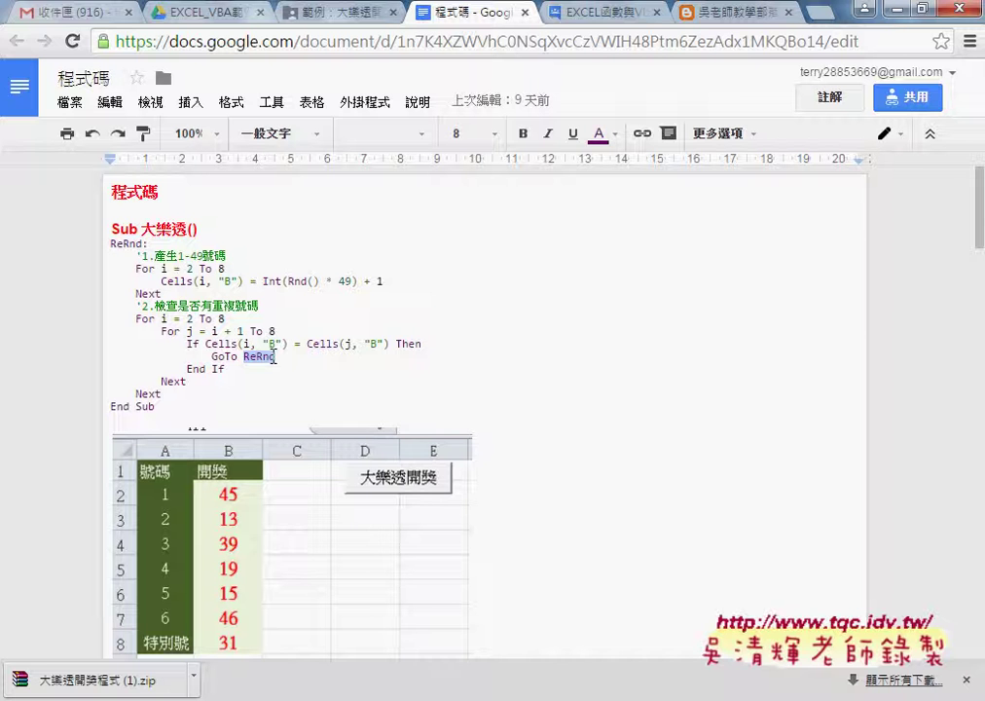
pyautogui.moveTo(273, 357); pyautogui.dragTo(269, 376)
pyautogui.moveTo(263, 365)
pyautogui.mouseDown()
pyautogui.moveTo(73, 325)
pyautogui.moveTo(109, 249)
pyautogui.moveTo(198, 263)
pyautogui.moveTo(193, 256)
pyautogui.mouseUp()
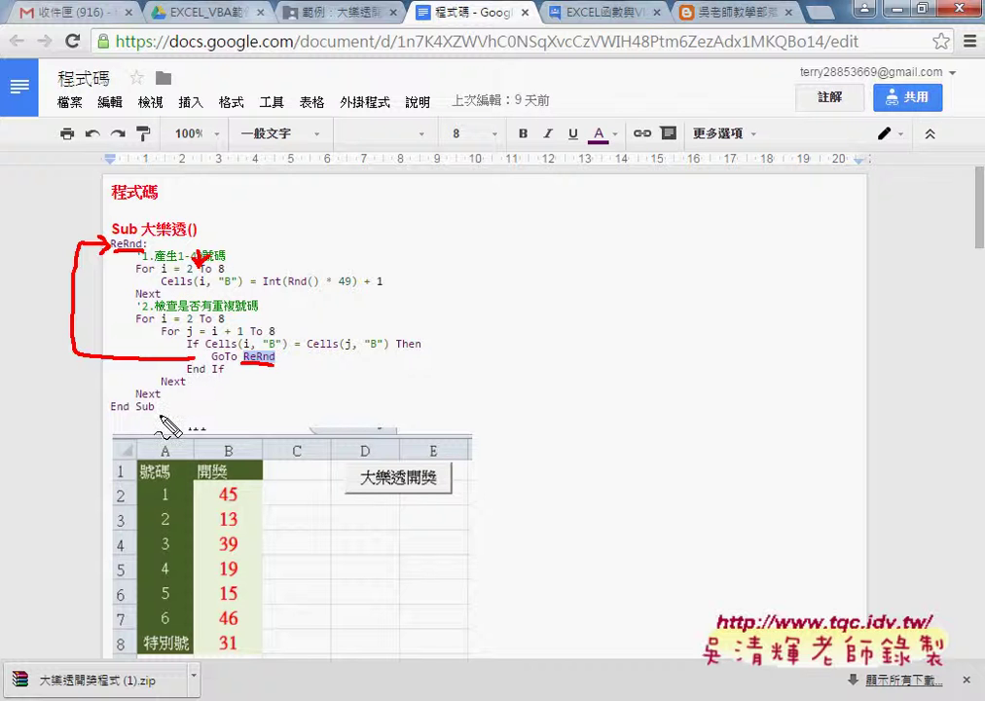
pyautogui.press('Escape')
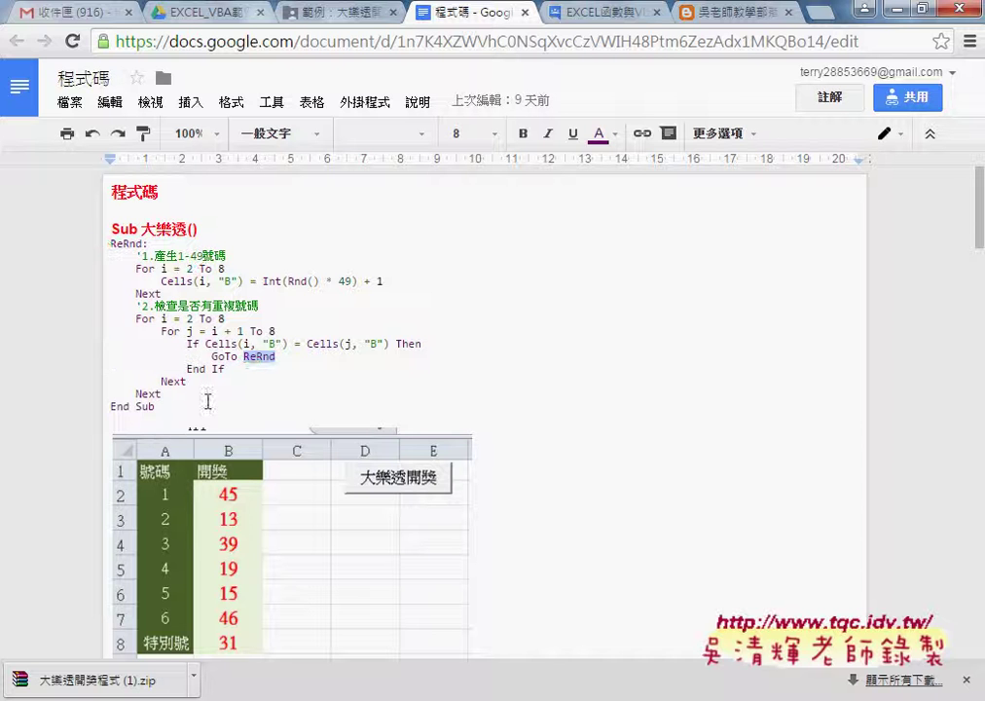
pyautogui.click(917, 8)
# - Open the 大樂透 button's assigned macro in the VBA editor
pyautogui.rightClick(275, 239)
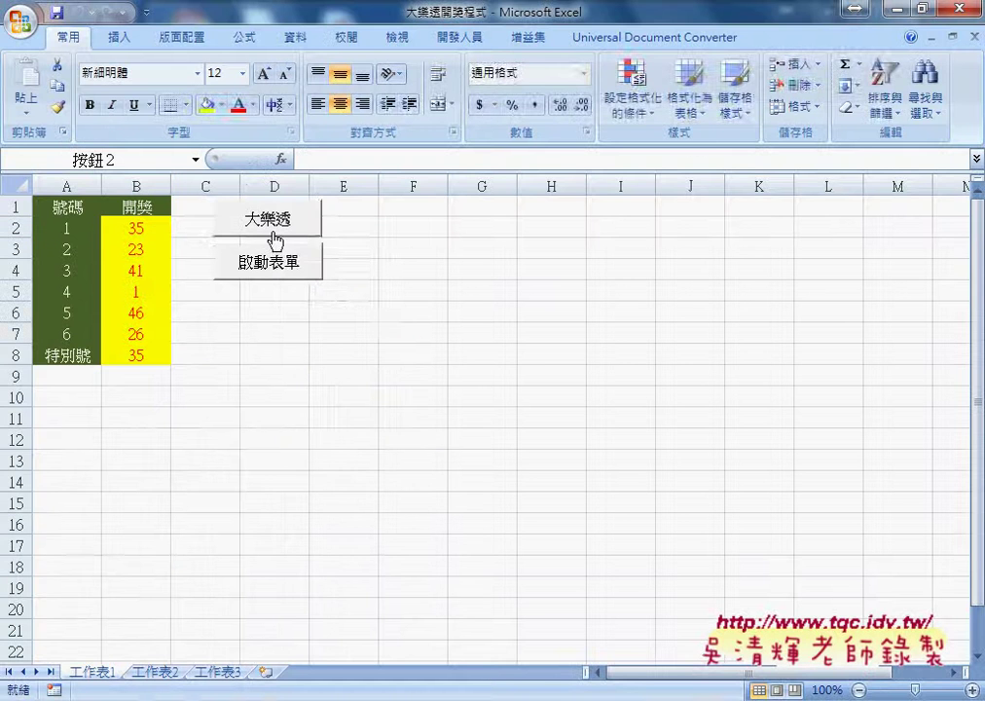
pyautogui.click(330, 390)
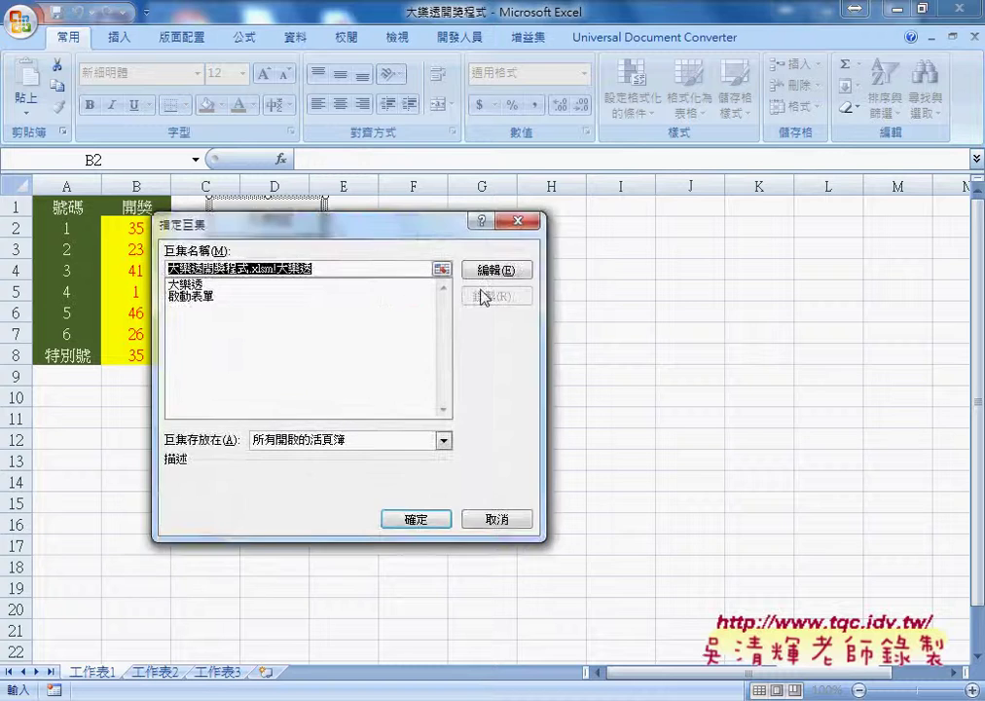
pyautogui.click(487, 272)
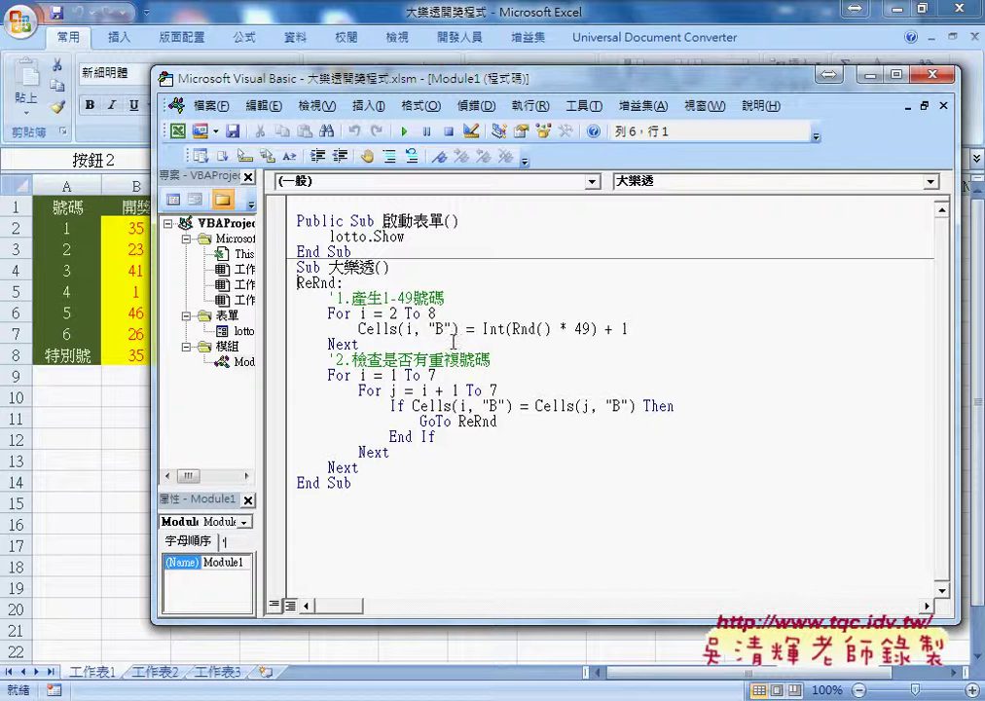
pyautogui.click(476, 406)
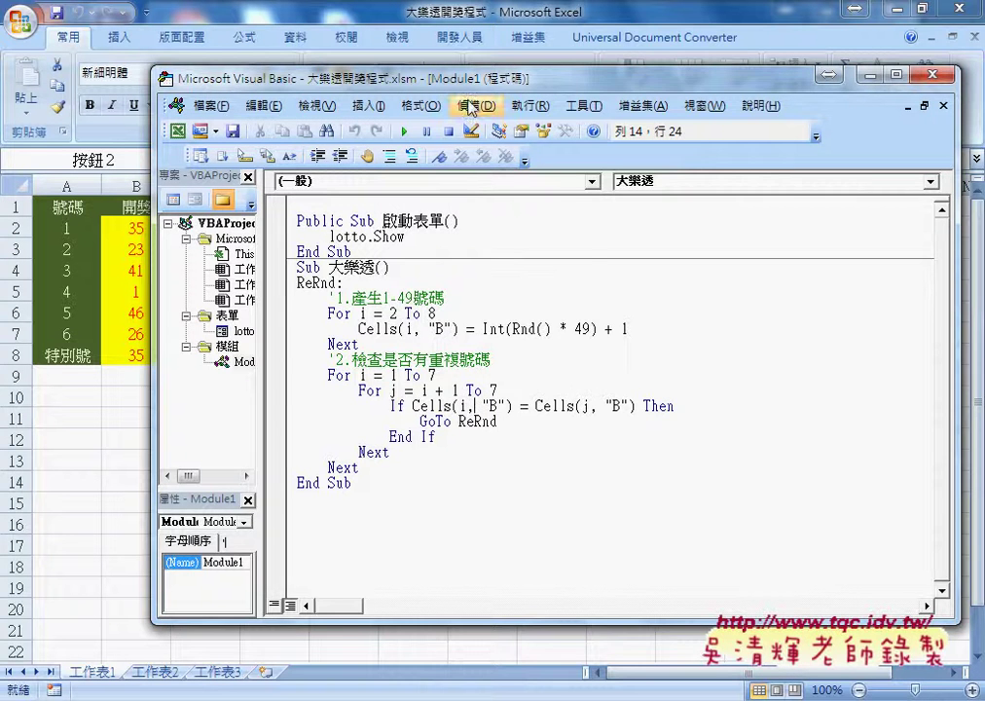
pyautogui.moveTo(374, 84); pyautogui.dragTo(568, 83)
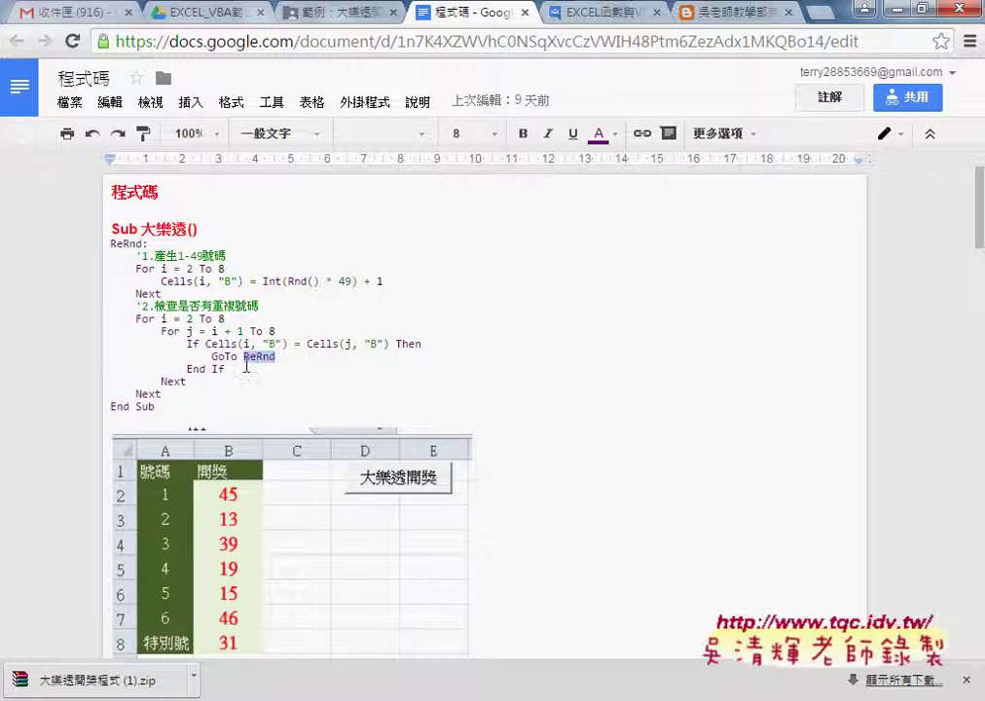
# - Copy the corrected For i = 2 To 8 loops from the Doc and paste over the old loops
pyautogui.tripleClick(273, 331)
pyautogui.click(162, 321)
pyautogui.moveTo(162, 394); pyautogui.dragTo(101, 329)
pyautogui.hotkey('ctrl', 'c')
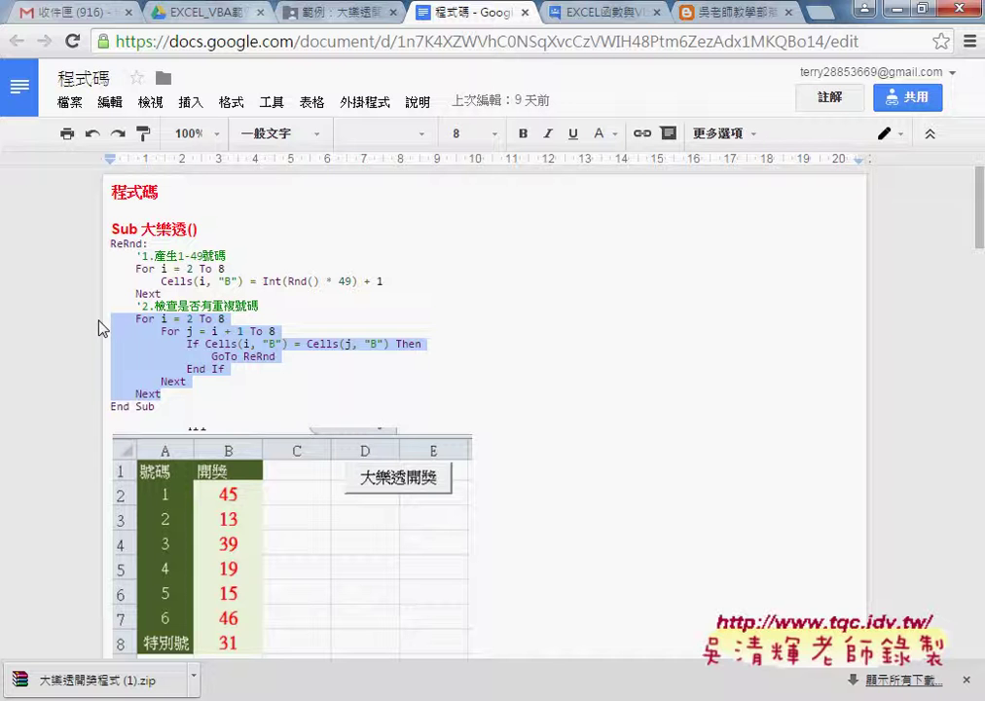
pyautogui.click(889, 9)
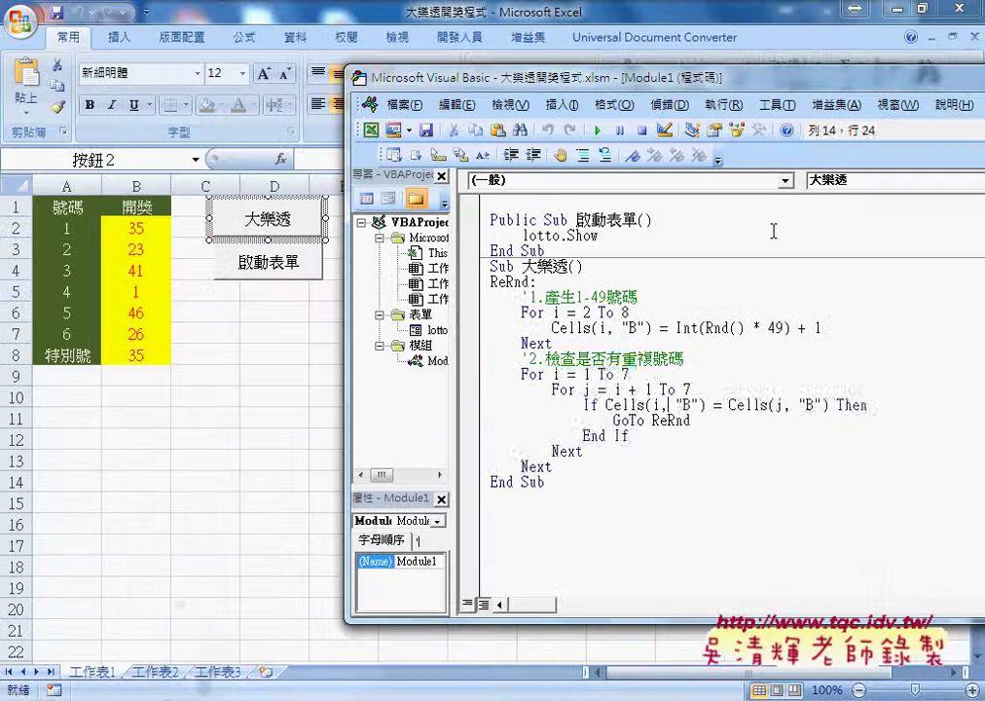
pyautogui.moveTo(582, 464); pyautogui.dragTo(464, 383)
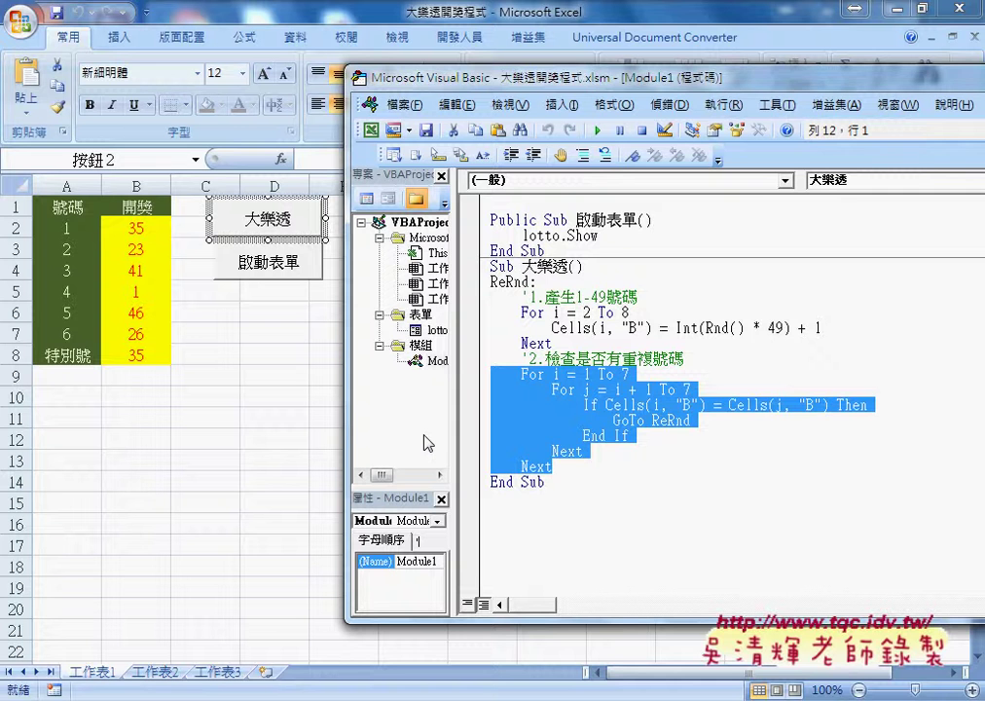
pyautogui.hotkey('ctrl', 'v')
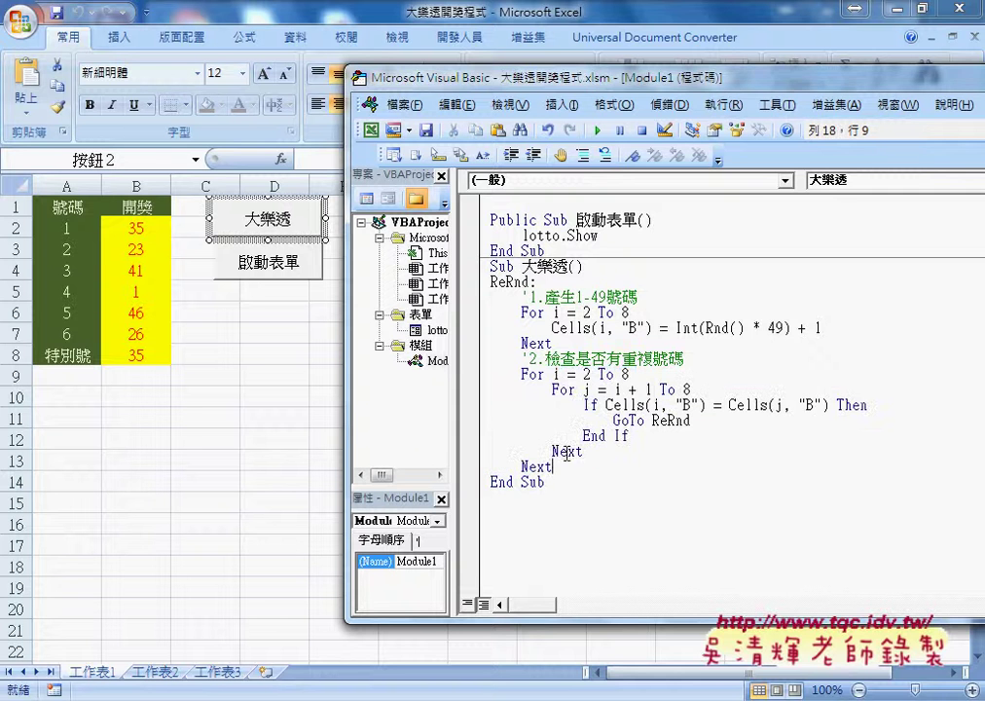
# - Back on the sheet, redraw numbers four times with the 大樂透 button, then right-click it
pyautogui.click(643, 421)
pyautogui.click(289, 355)
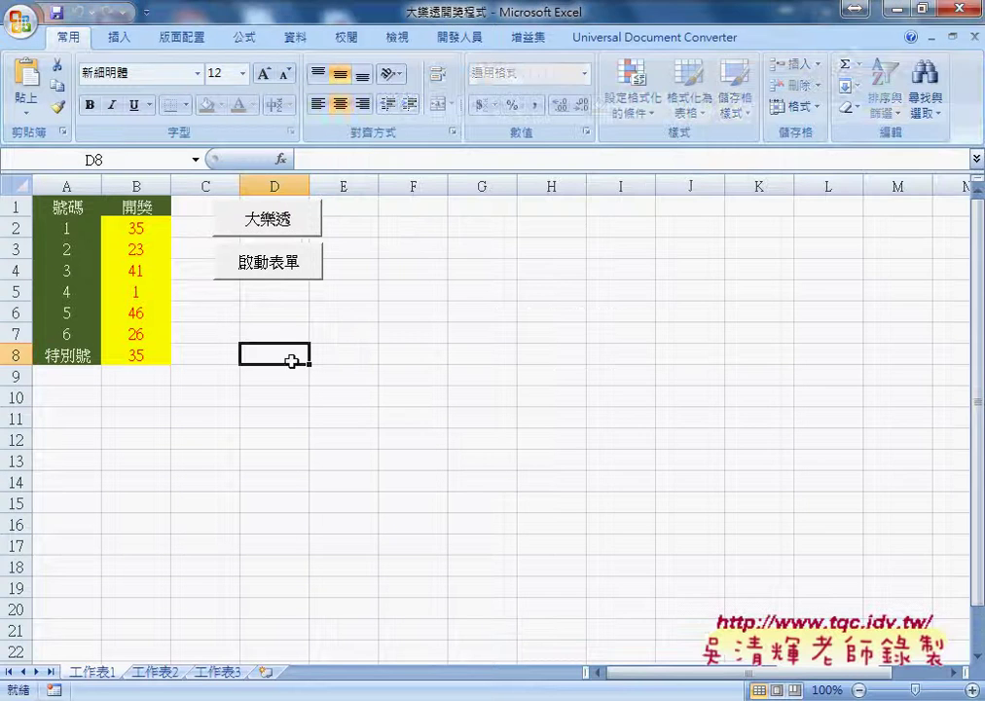
pyautogui.click(286, 215)
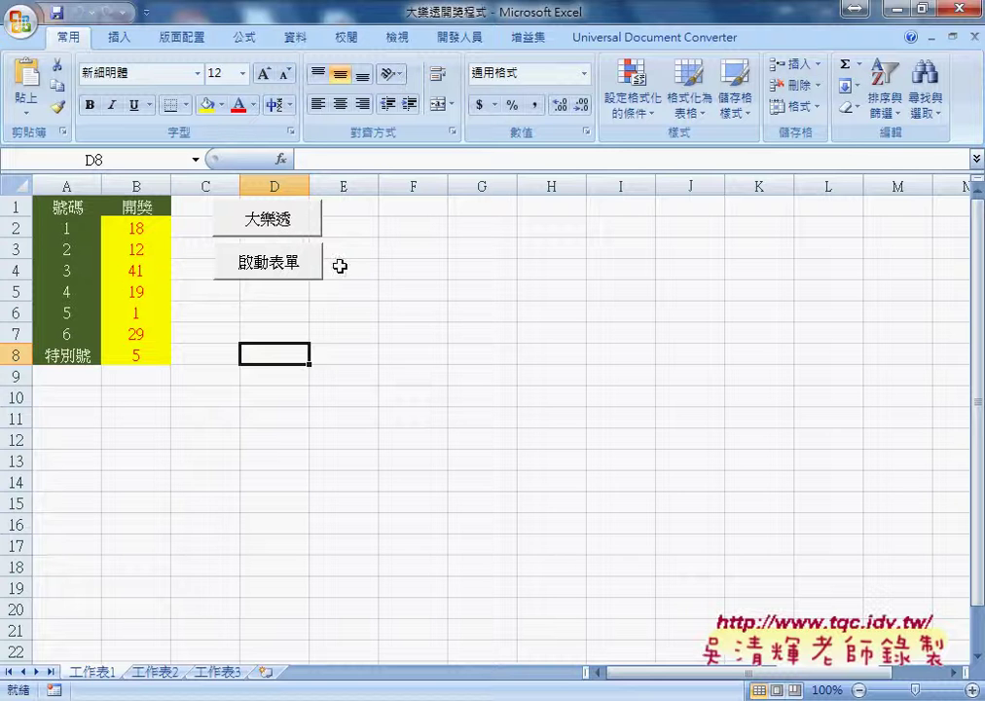
pyautogui.click(271, 220)
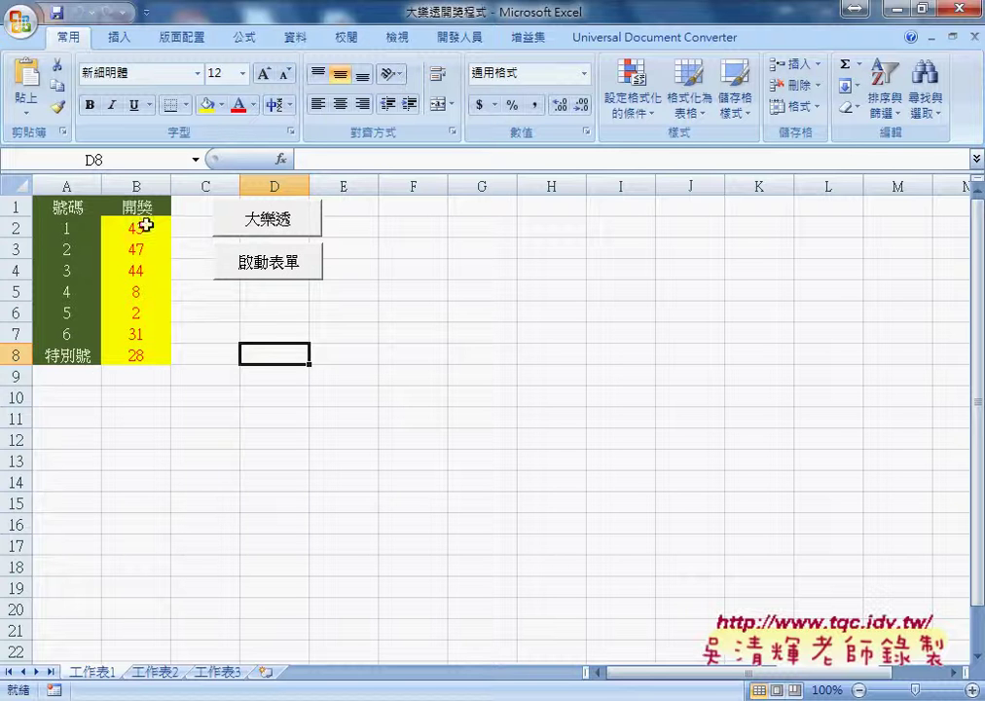
pyautogui.click(307, 229)
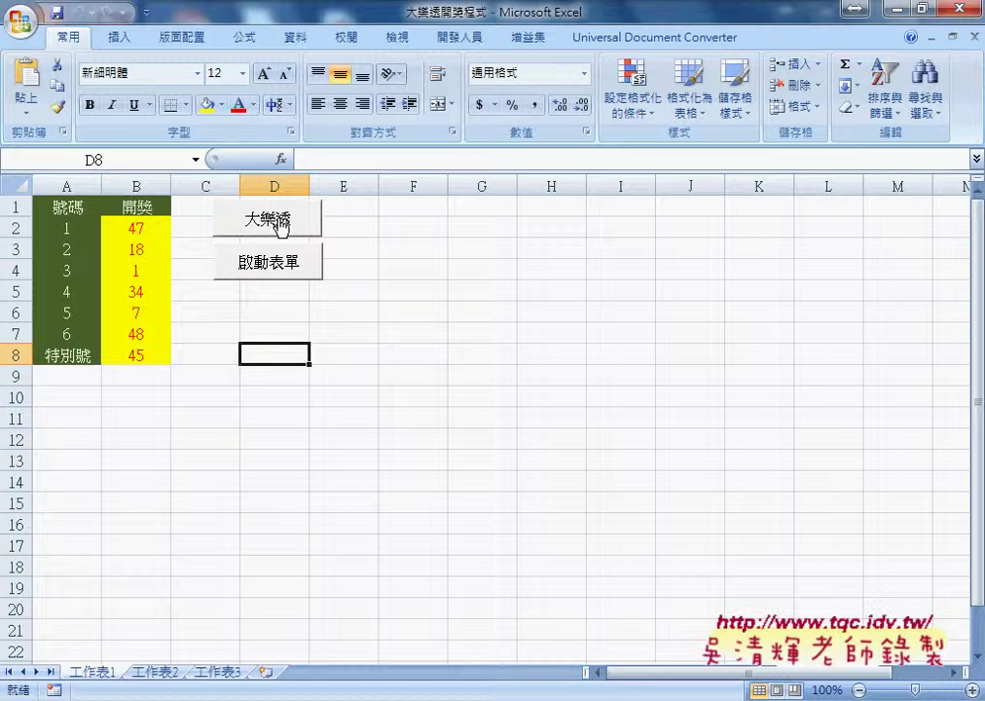
pyautogui.click(281, 226)
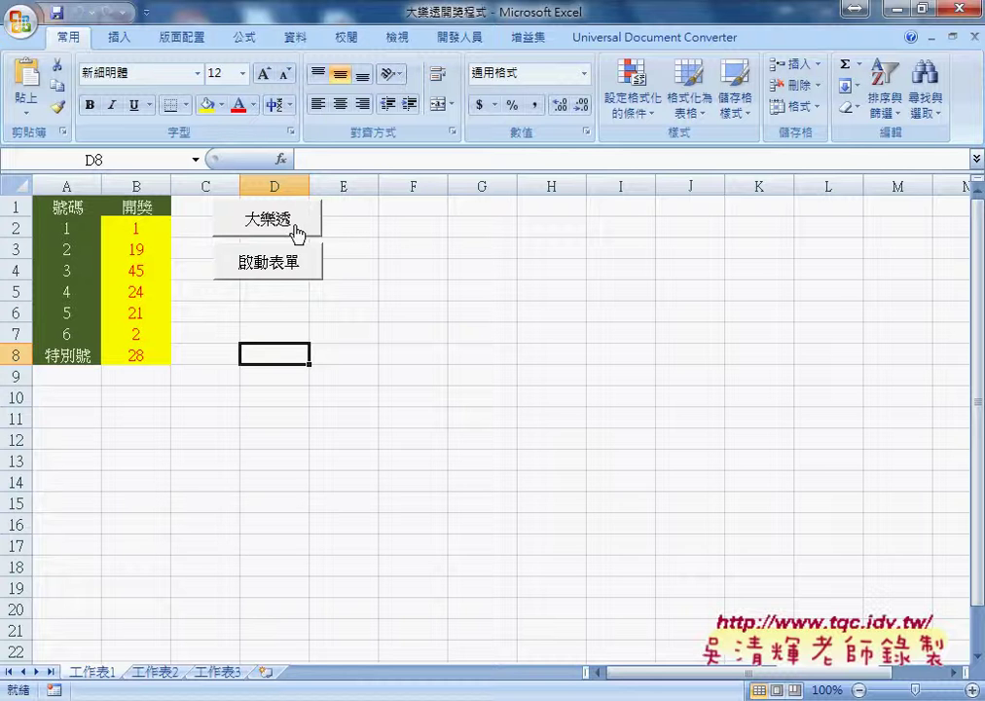
pyautogui.rightClick(269, 221)
# - Open the 大樂透 button's macro code from Assign Macro and highlight the Cells(i, "B") target
pyautogui.click(331, 376)
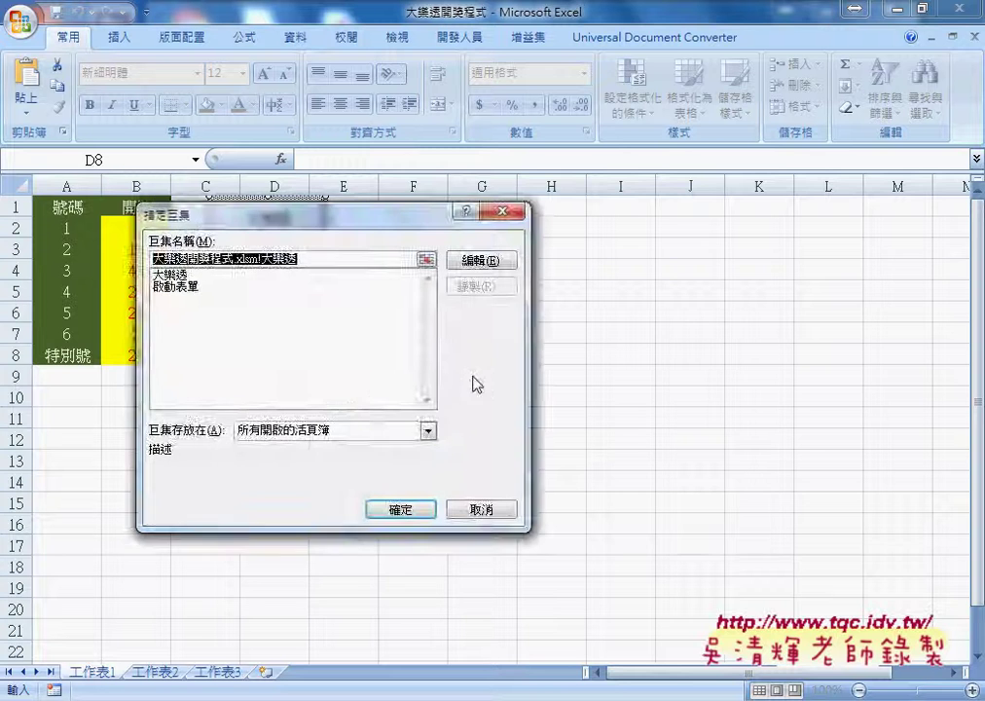
pyautogui.click(473, 261)
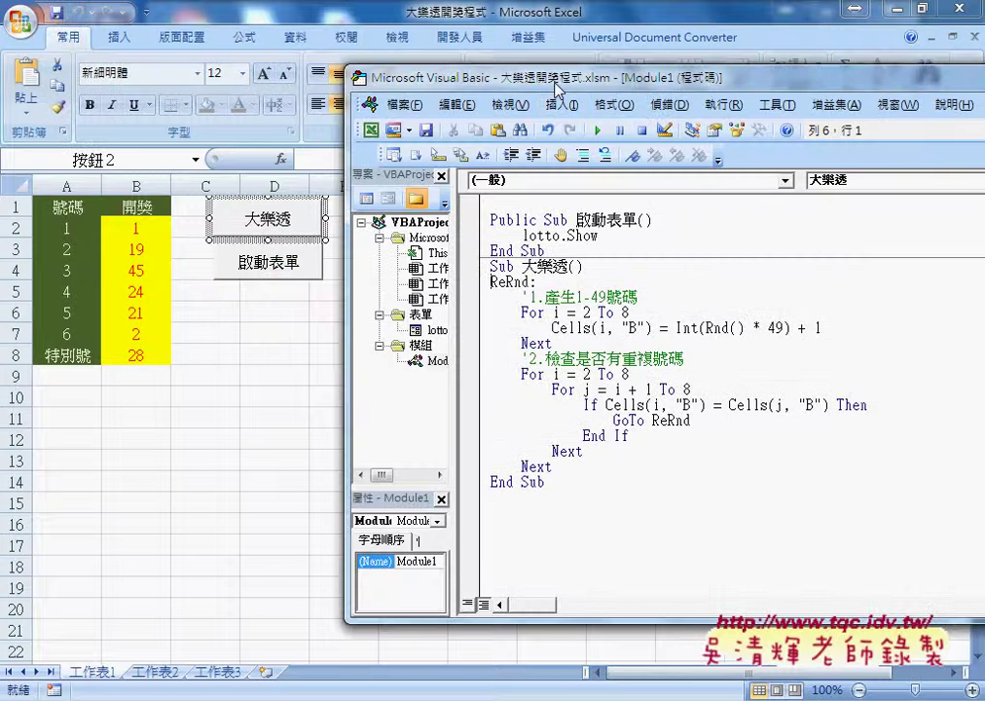
pyautogui.moveTo(443, 78); pyautogui.dragTo(425, 28)
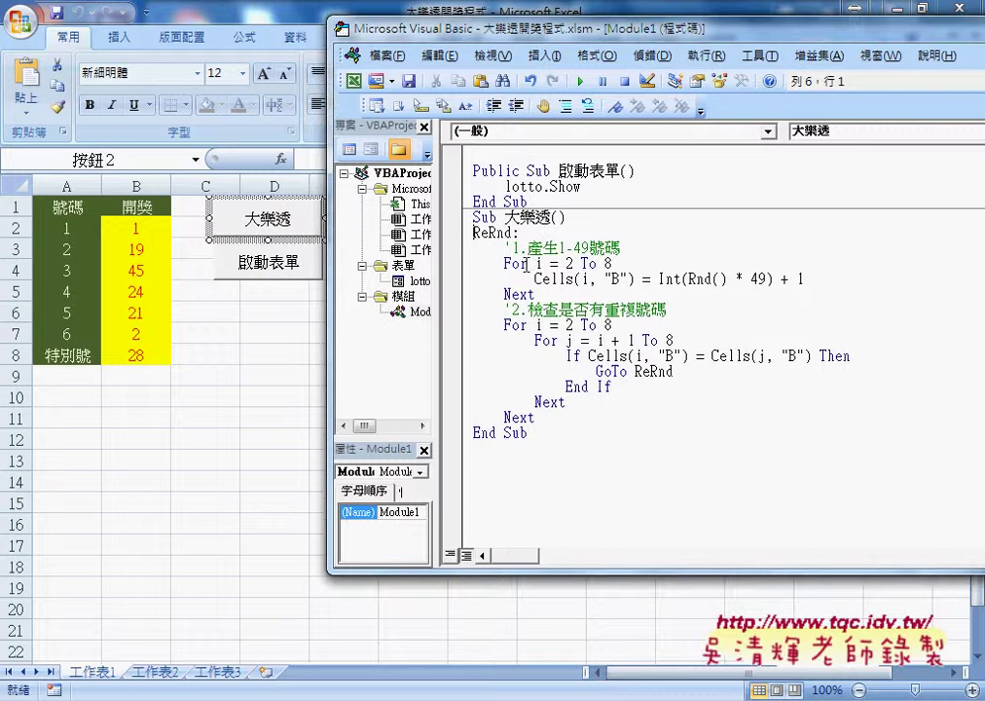
pyautogui.moveTo(533, 280); pyautogui.dragTo(638, 280)
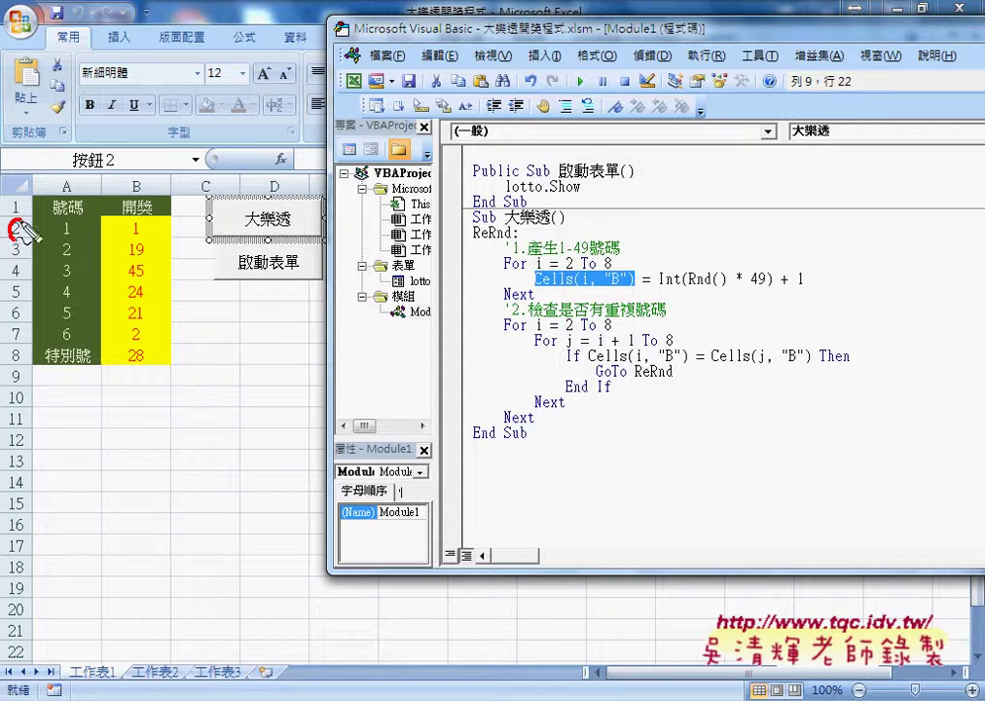
# - Pen-mark rows 2–8, column B and the For/Cells lines, then select Int(Rnd() * 49) + 1
pyautogui.moveTo(19, 375); pyautogui.dragTo(22, 368)
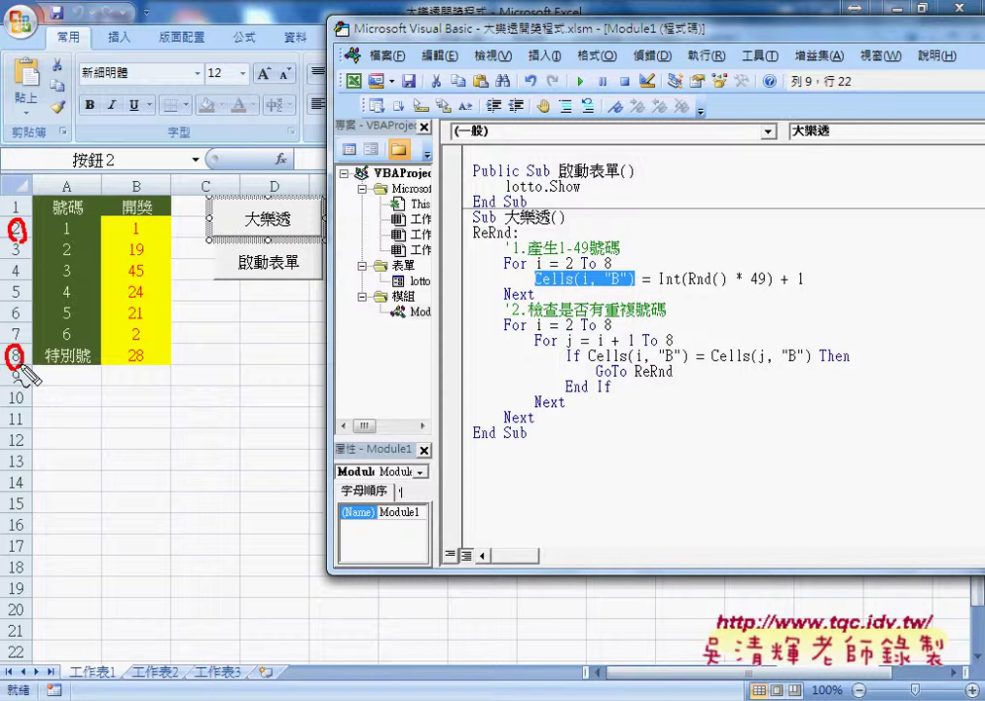
pyautogui.moveTo(132, 179); pyautogui.dragTo(139, 177)
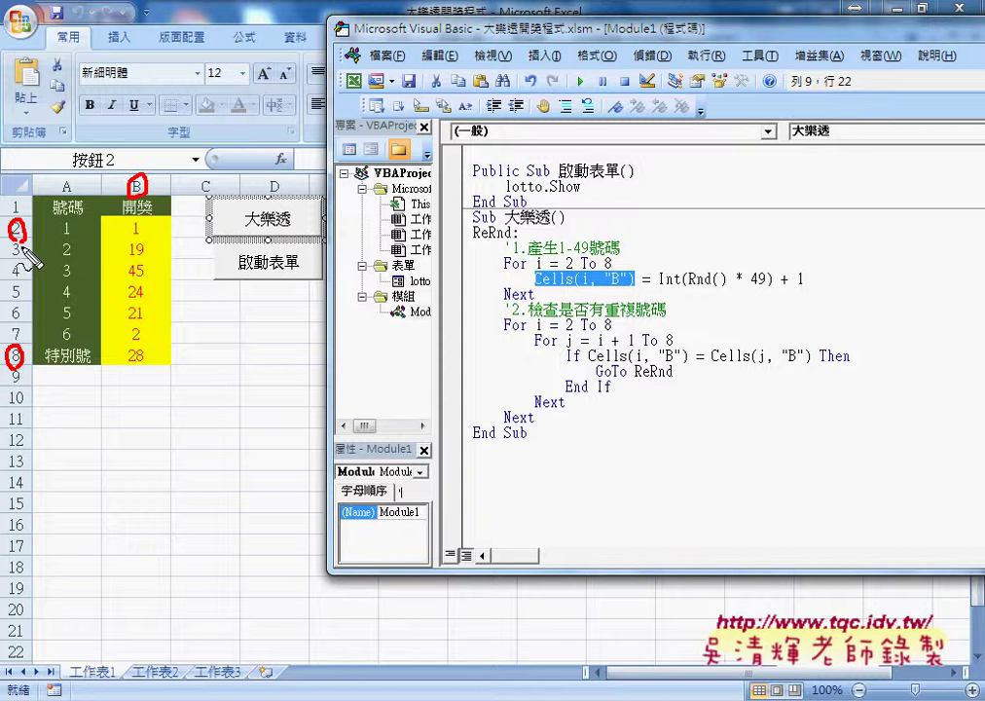
pyautogui.moveTo(19, 249); pyautogui.dragTo(14, 341)
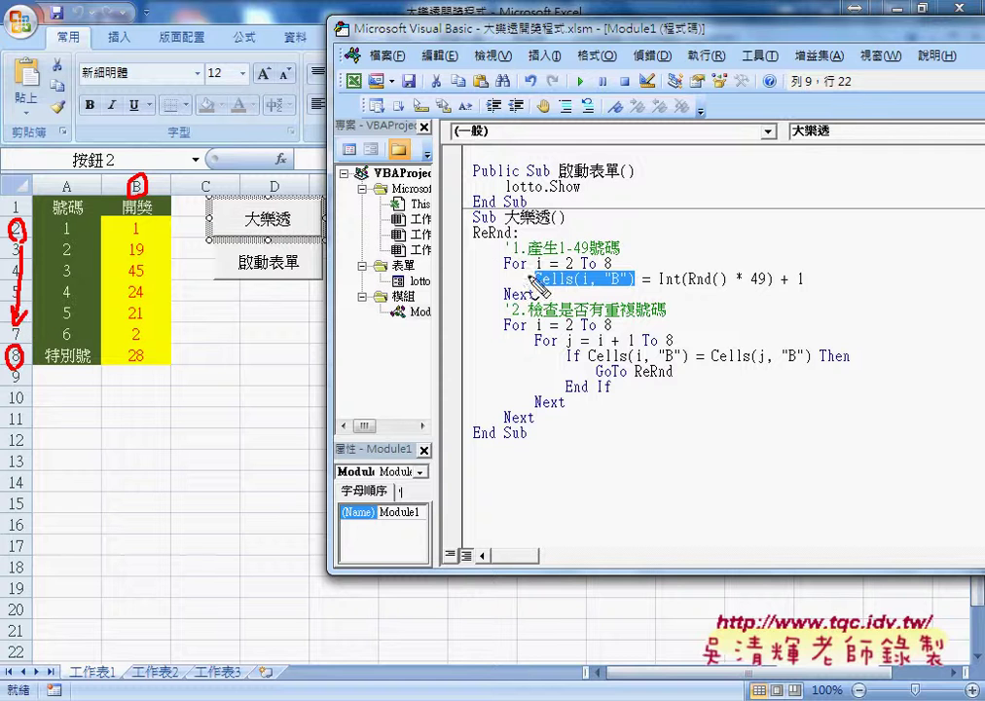
pyautogui.moveTo(534, 273); pyautogui.dragTo(597, 270)
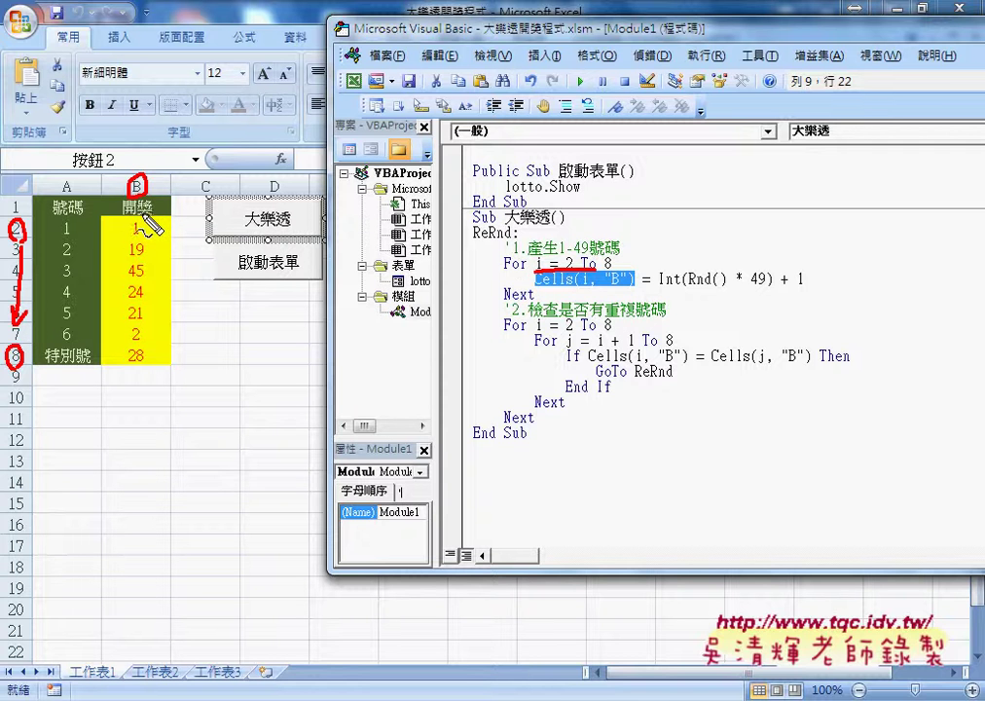
pyautogui.moveTo(533, 289)
pyautogui.mouseDown()
pyautogui.moveTo(635, 287)
pyautogui.moveTo(704, 298)
pyautogui.mouseUp()
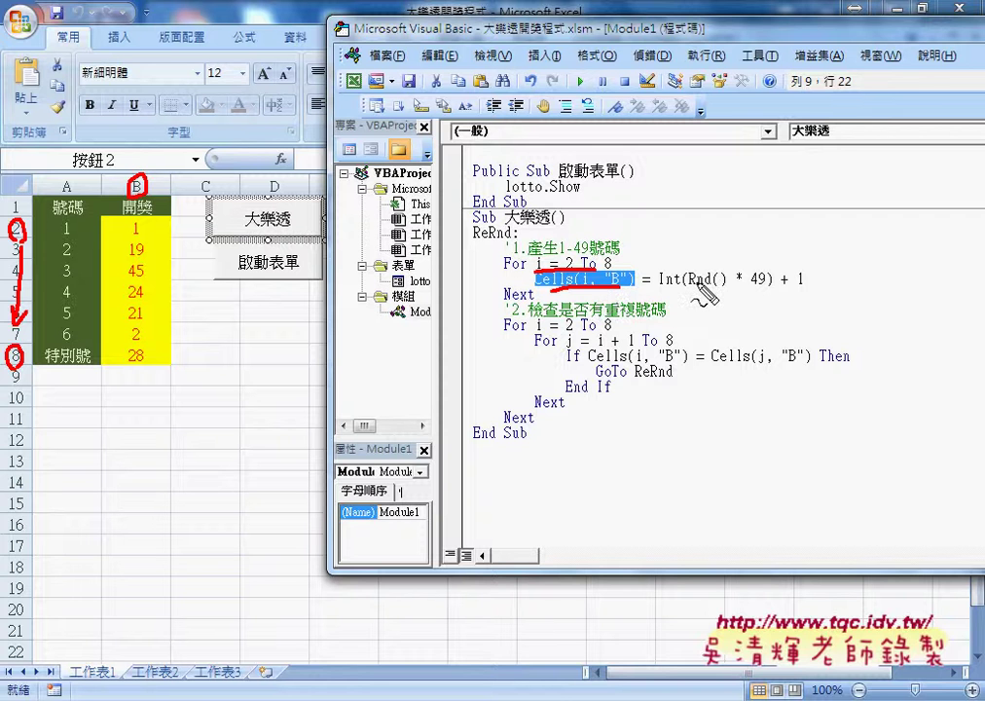
pyautogui.press('Escape')
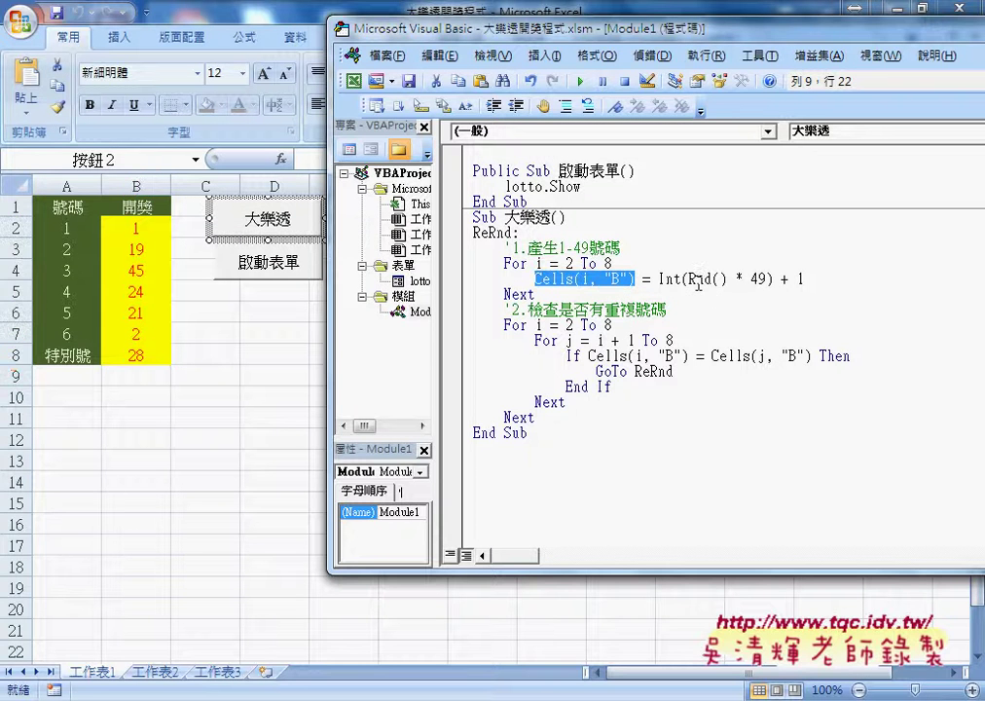
pyautogui.moveTo(652, 279); pyautogui.dragTo(825, 285)
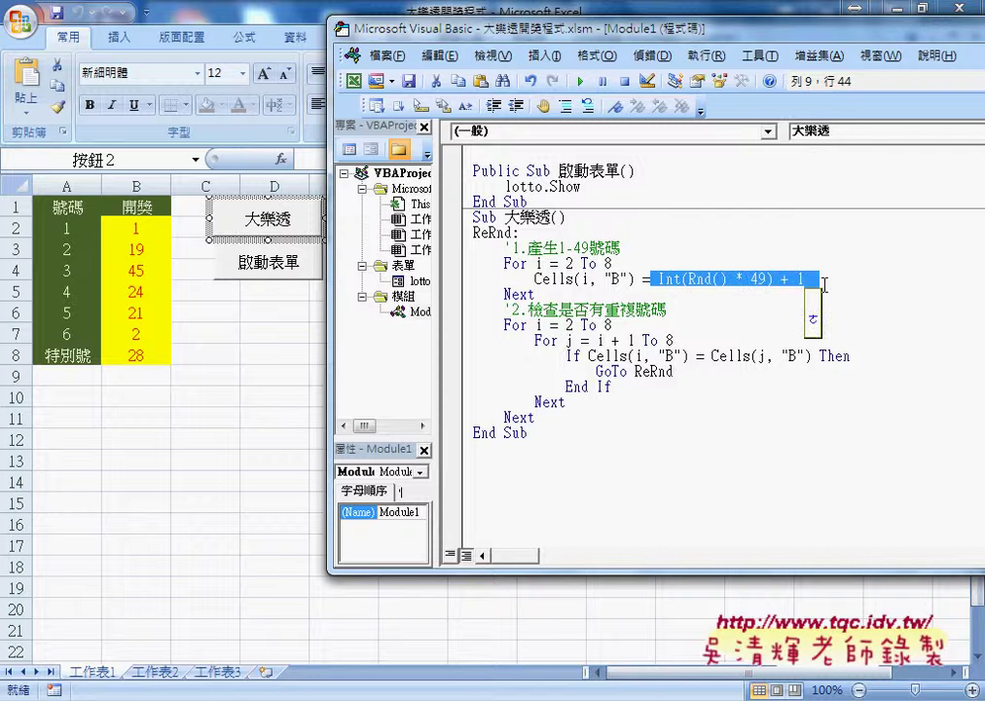
# - Retype the random-number expression as Int(Rnd()*49)+1
pyautogui.press('BackSpace')
pyautogui.write('rn')
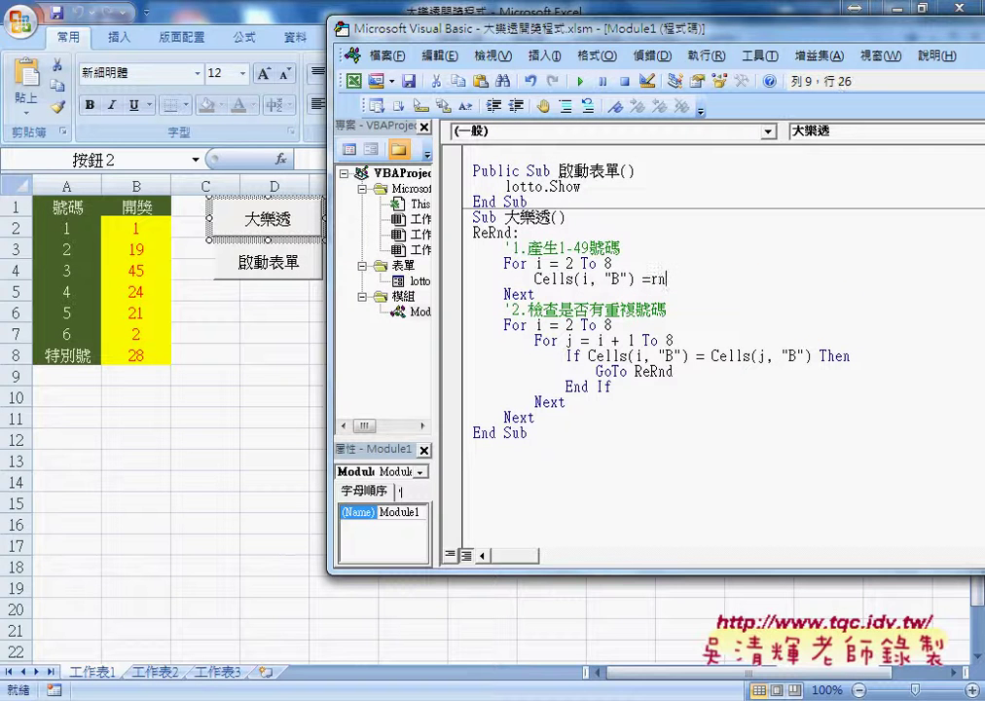
pyautogui.write('d()')
pyautogui.write('*')
pyautogui.write('49')
pyautogui.press('Left')
pyautogui.press('Left')
pyautogui.press('Left')
pyautogui.press('Left')
pyautogui.write('int')
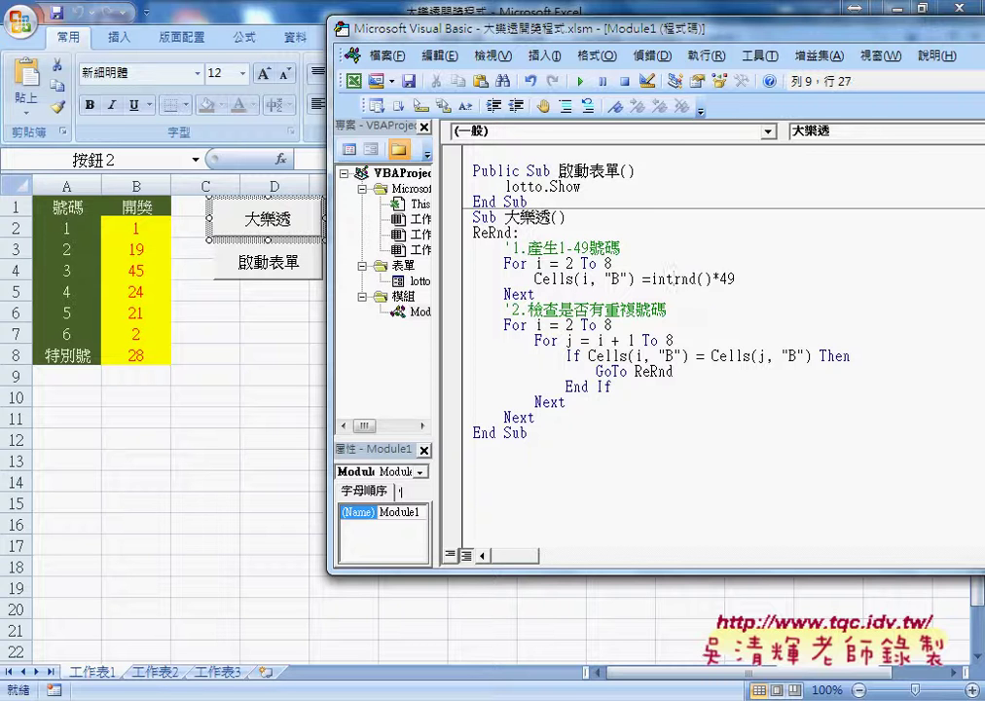
pyautogui.write('(')
pyautogui.click(740, 283)
pyautogui.write(')')
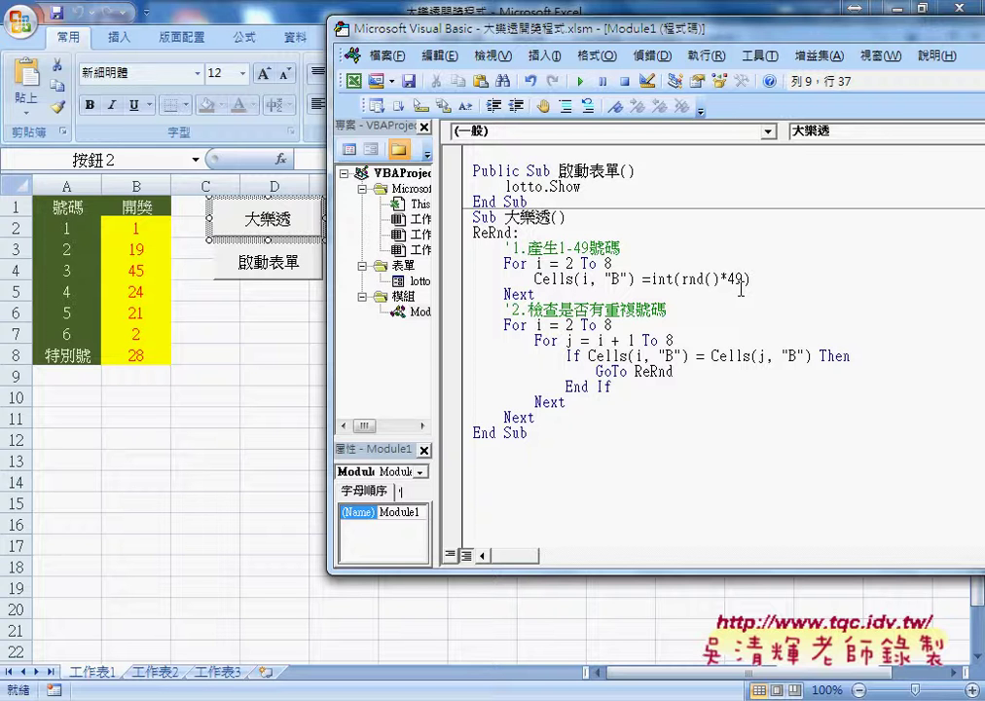
pyautogui.write('+1')
pyautogui.click(816, 357)
# - Highlight the Rnd() * 49, Int and + 1 parts, then select the generating and duplicate-checking loops
pyautogui.moveTo(689, 280); pyautogui.dragTo(769, 280)
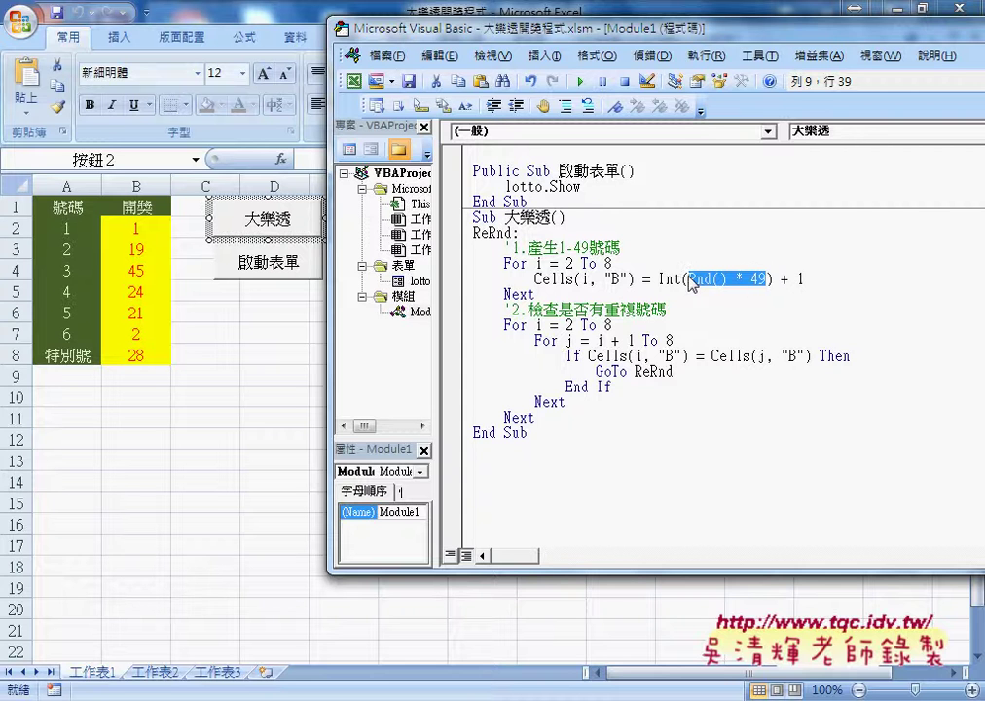
pyautogui.moveTo(666, 280); pyautogui.dragTo(775, 279)
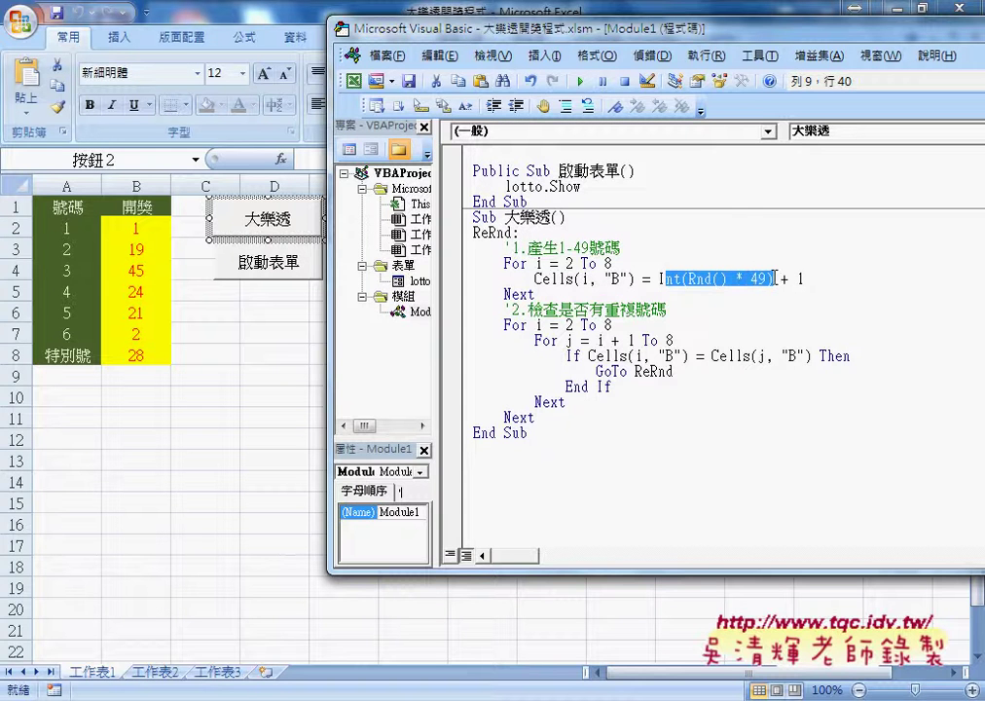
pyautogui.moveTo(781, 280); pyautogui.dragTo(804, 279)
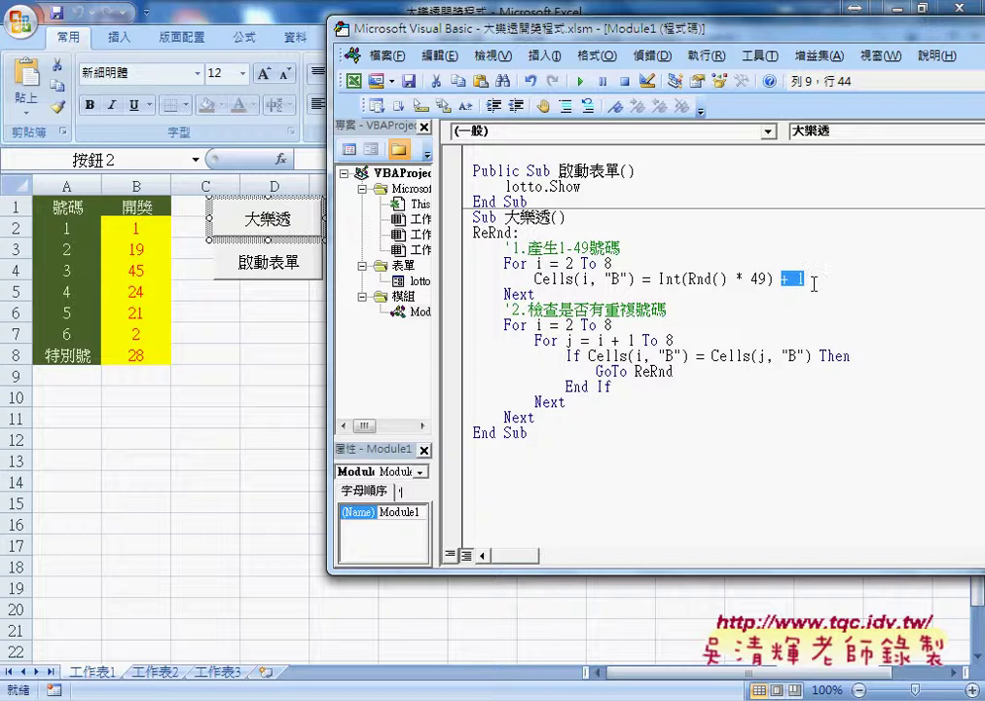
pyautogui.moveTo(783, 283); pyautogui.dragTo(782, 285)
pyautogui.click(536, 294)
pyautogui.moveTo(537, 294); pyautogui.dragTo(473, 264)
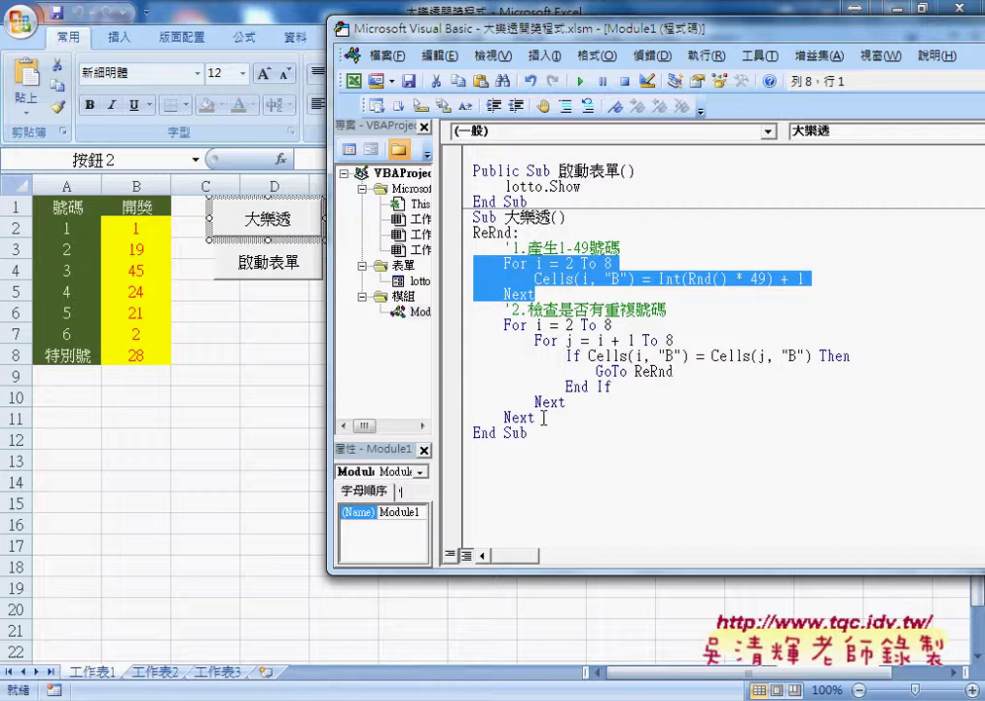
pyautogui.moveTo(536, 419); pyautogui.dragTo(473, 326)
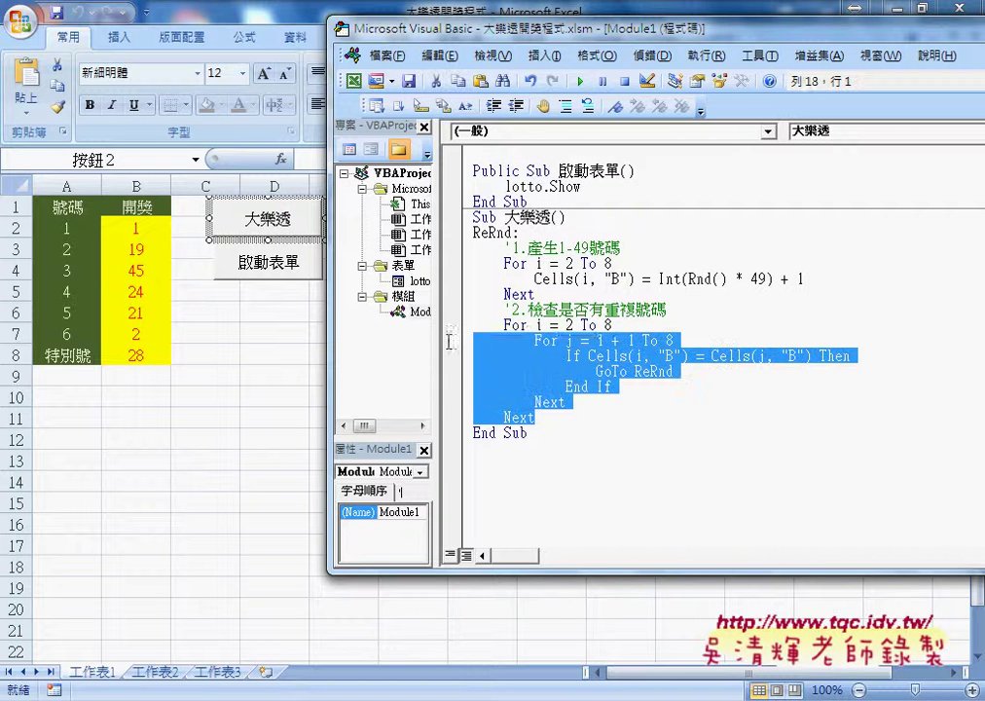
# - Comment out the duplicate-checking loop and the ReRnd: label with Comment Block
pyautogui.click(563, 109)
pyautogui.click(564, 109)
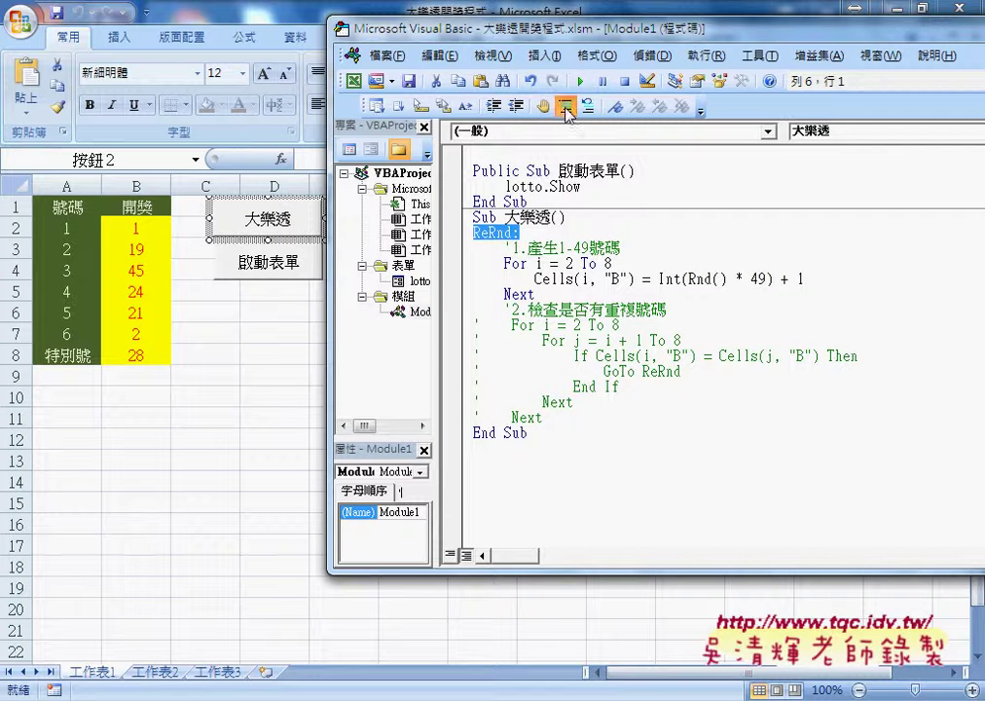
pyautogui.click(545, 282)
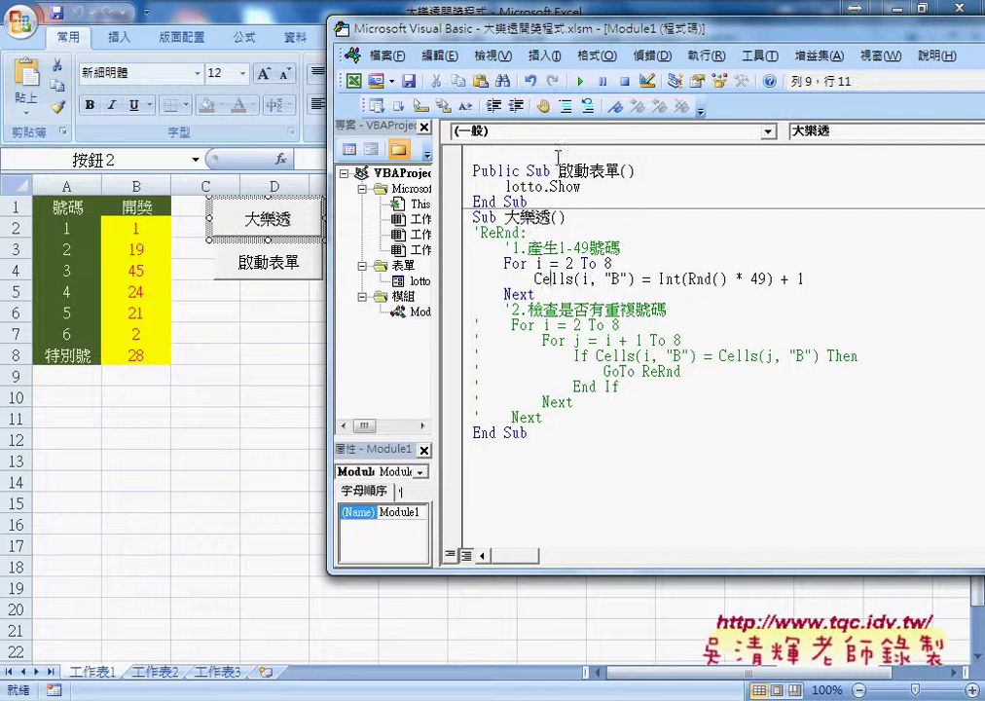
# - Run the macro four times, ending with column B showing 1, 41, 47, 40, 38, 39, 29
pyautogui.click(578, 83)
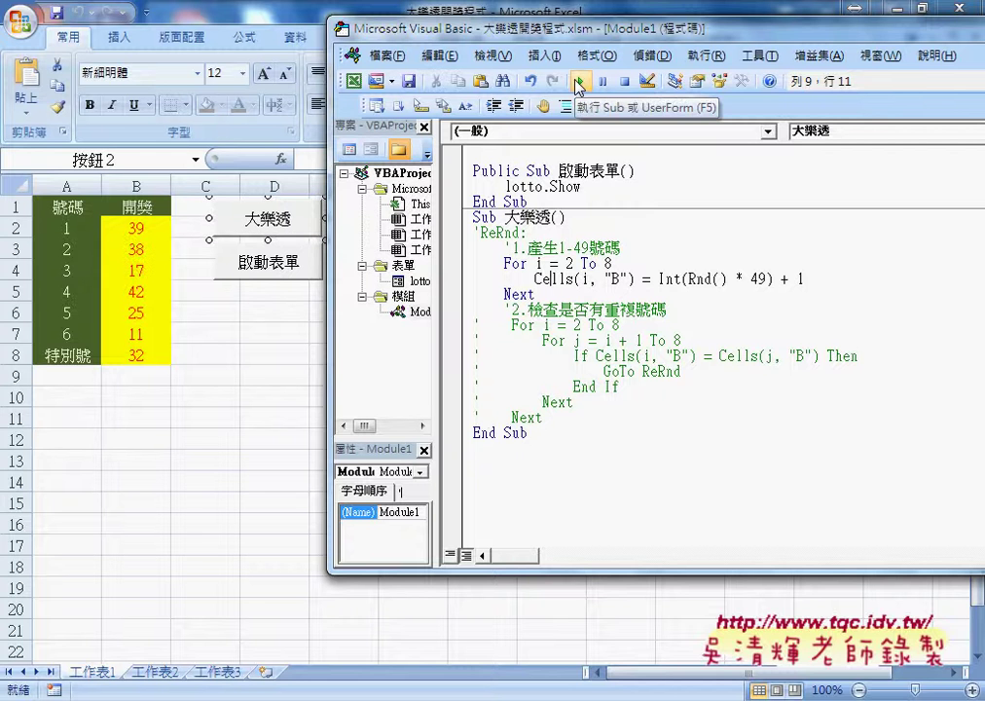
pyautogui.click(578, 83)
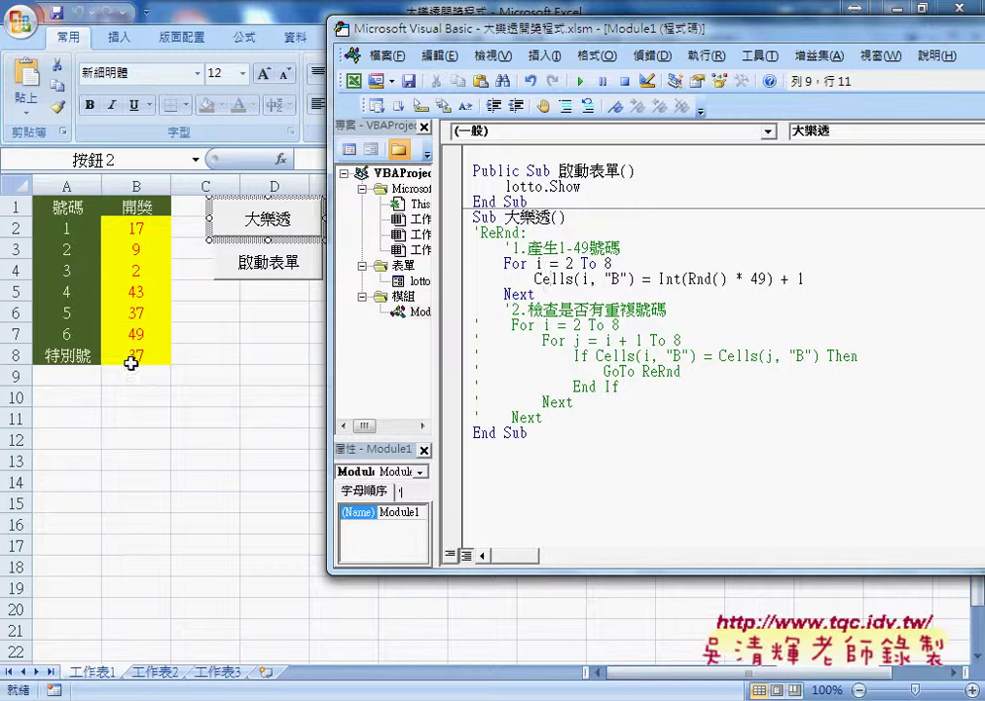
pyautogui.click(582, 85)
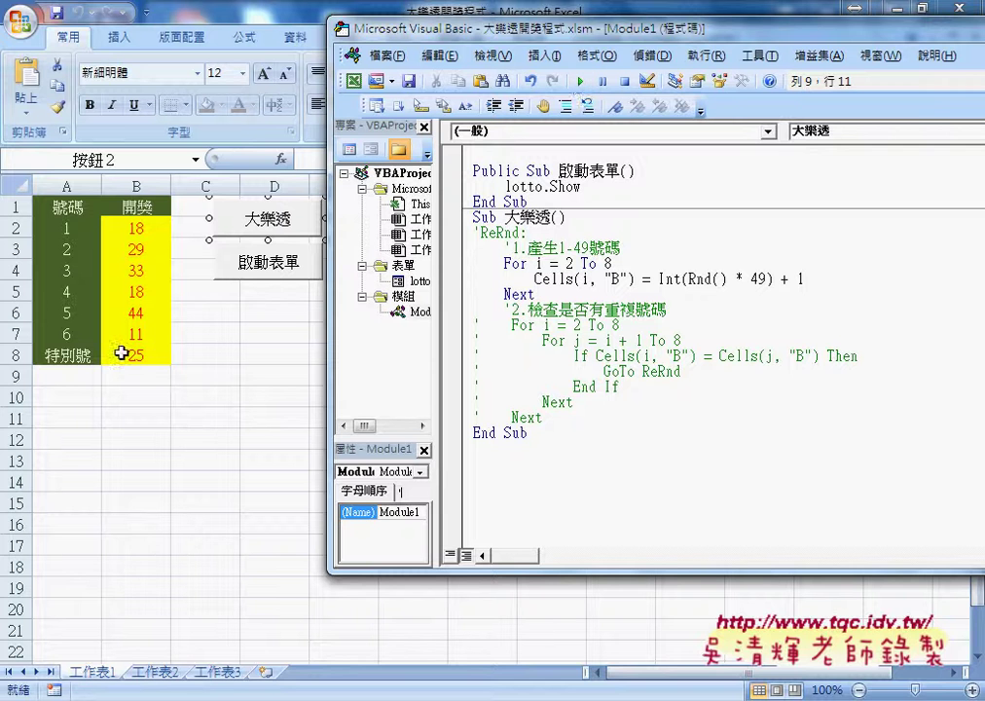
pyautogui.click(585, 85)
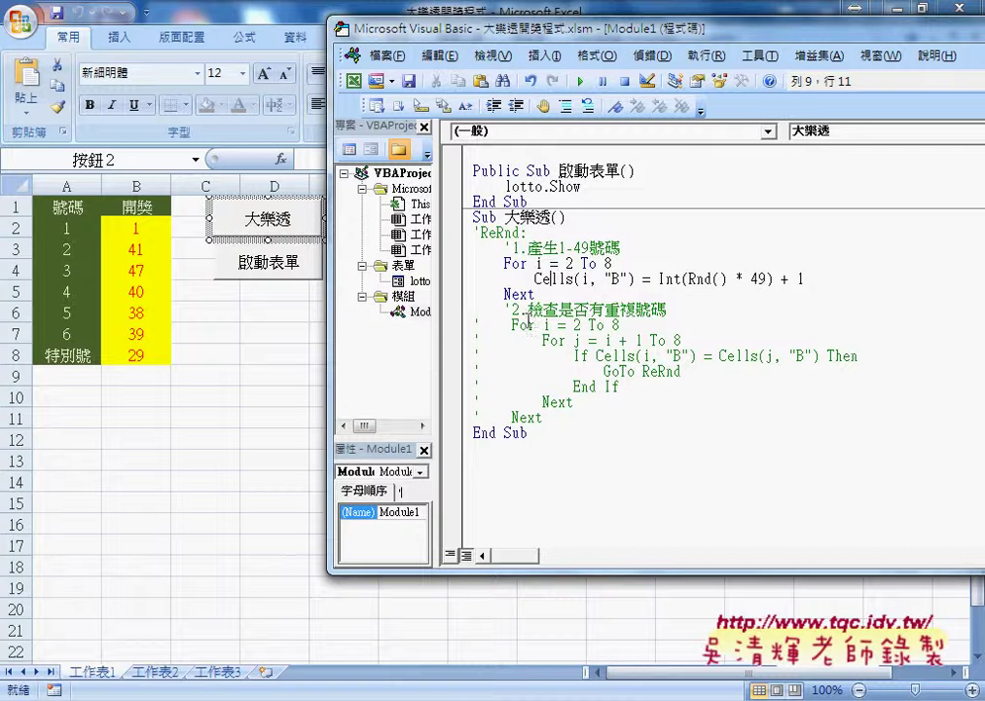
pyautogui.moveTo(544, 418); pyautogui.dragTo(468, 320)
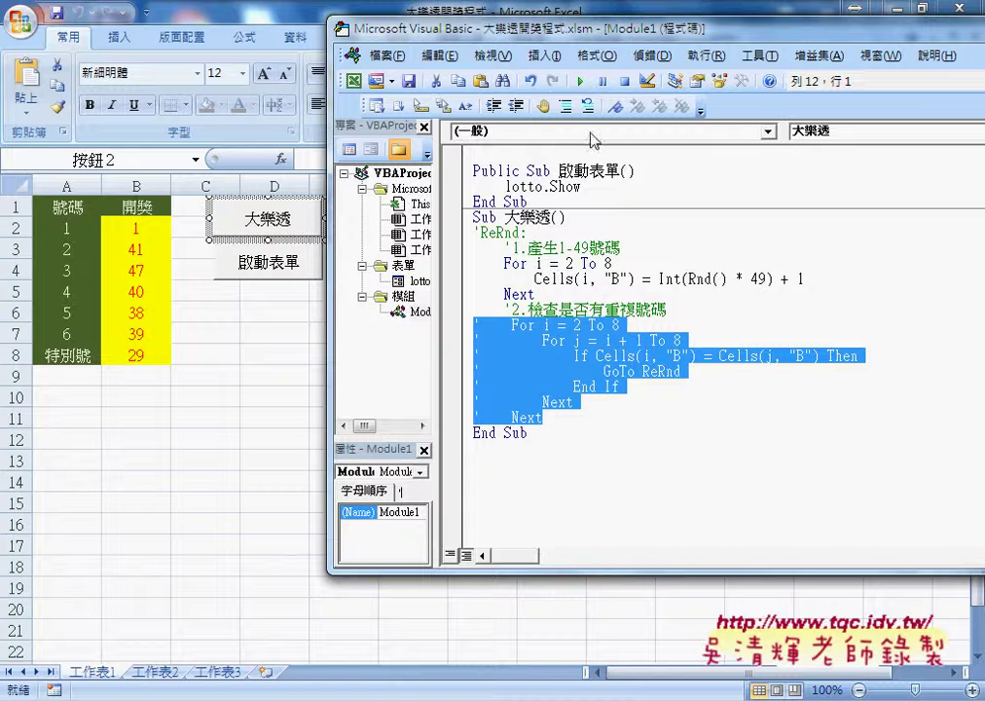
# - Uncomment the duplicate-checking loop and the ReRnd: label with Uncomment Block
pyautogui.click(586, 105)
pyautogui.click(497, 233)
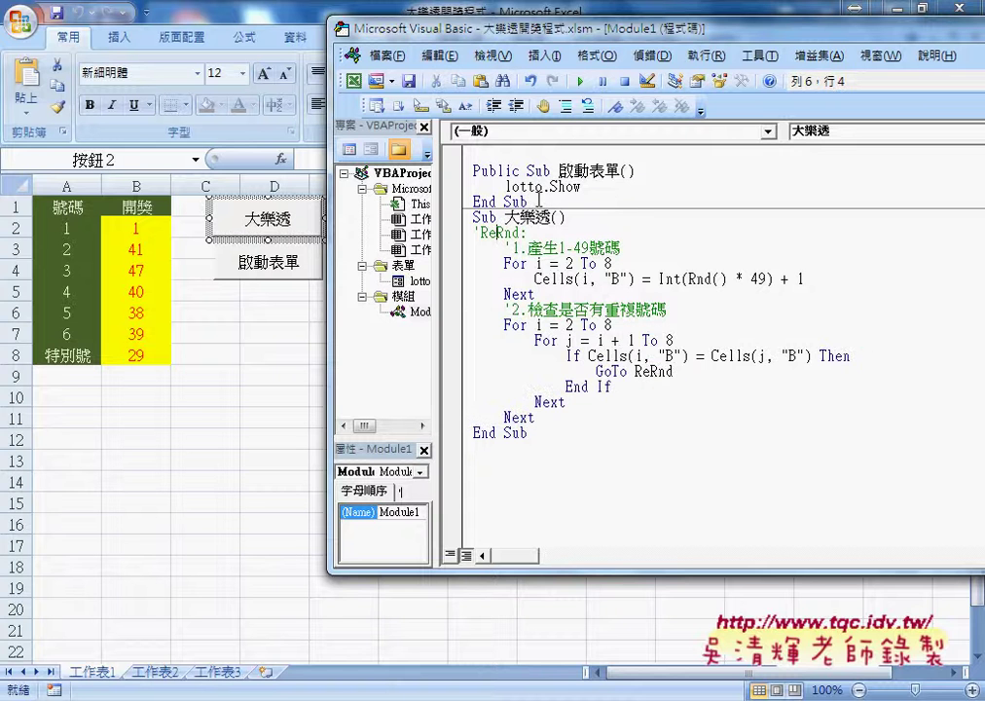
pyautogui.click(585, 105)
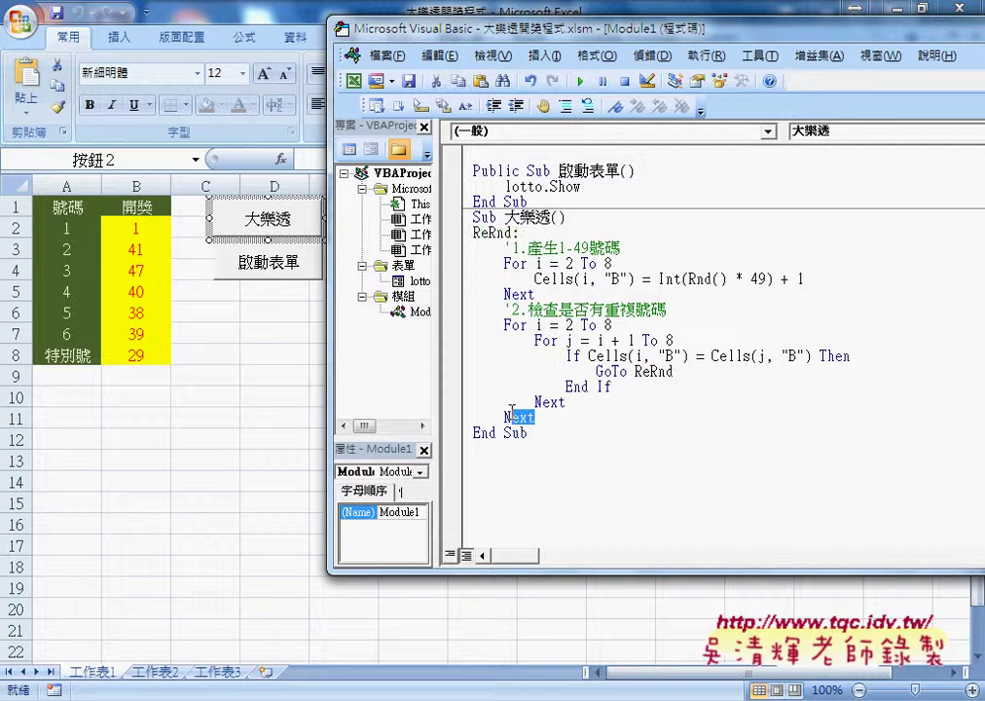
pyautogui.moveTo(535, 417); pyautogui.dragTo(468, 334)
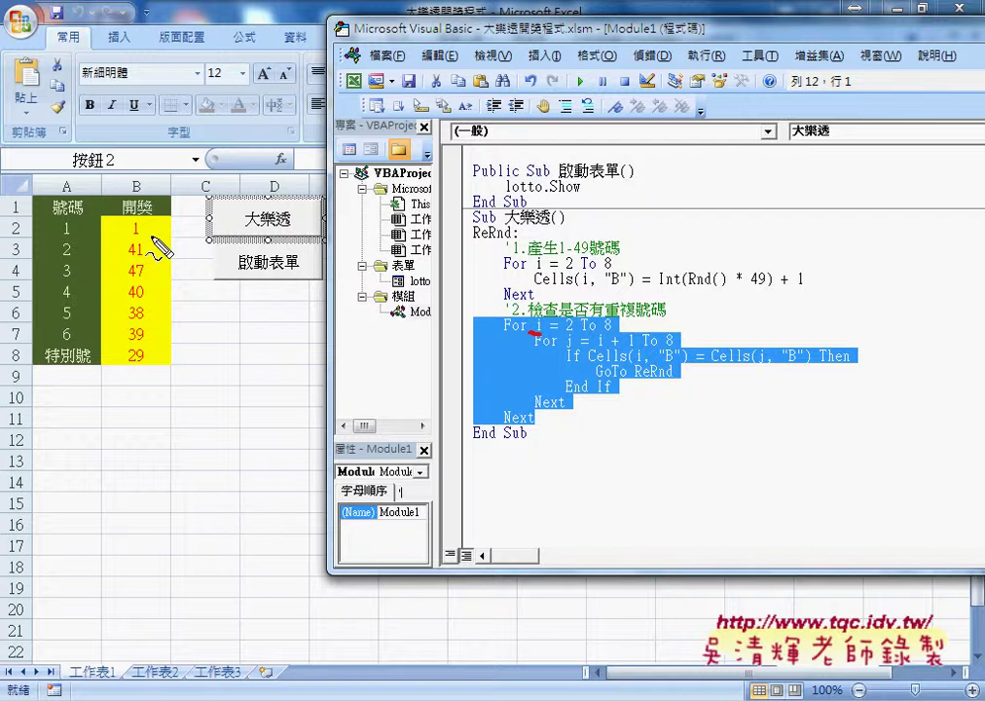
# - Mark up column B and the duplicate-check code with pen strokes
pyautogui.moveTo(139, 215); pyautogui.dragTo(146, 218)
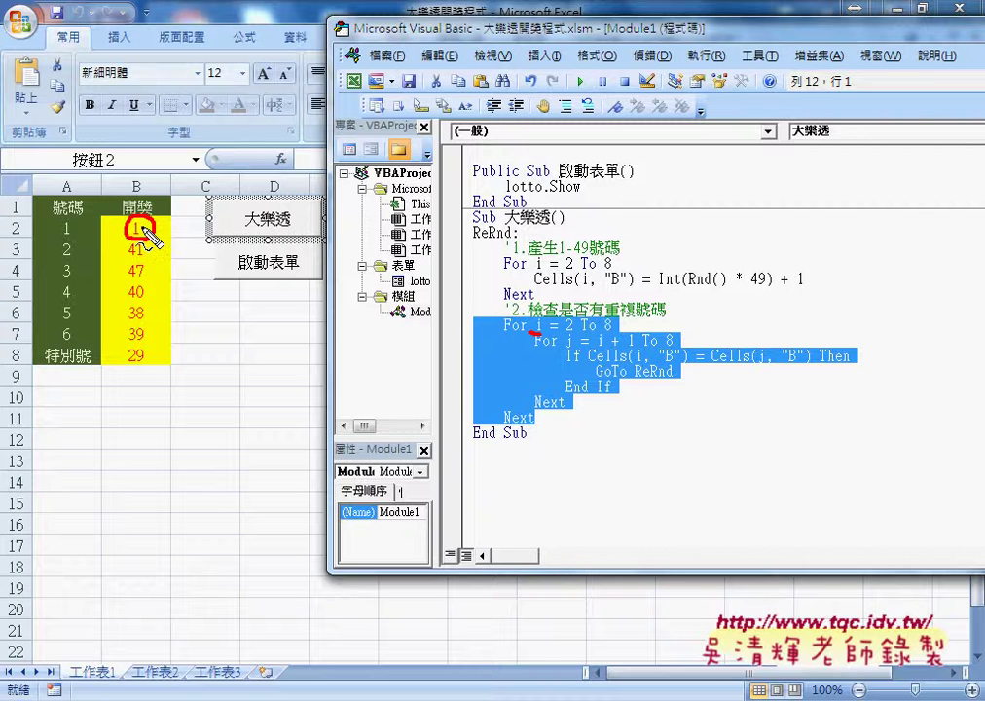
pyautogui.moveTo(145, 230)
pyautogui.mouseDown()
pyautogui.moveTo(149, 310)
pyautogui.moveTo(163, 289)
pyautogui.mouseUp()
pyautogui.moveTo(136, 238)
pyautogui.mouseDown()
pyautogui.moveTo(115, 292)
pyautogui.moveTo(149, 271)
pyautogui.moveTo(156, 304)
pyautogui.moveTo(184, 303)
pyautogui.moveTo(159, 307)
pyautogui.moveTo(193, 340)
pyautogui.moveTo(199, 329)
pyautogui.mouseUp()
pyautogui.moveTo(137, 296)
pyautogui.mouseDown()
pyautogui.moveTo(166, 331)
pyautogui.moveTo(164, 375)
pyautogui.moveTo(167, 366)
pyautogui.mouseUp()
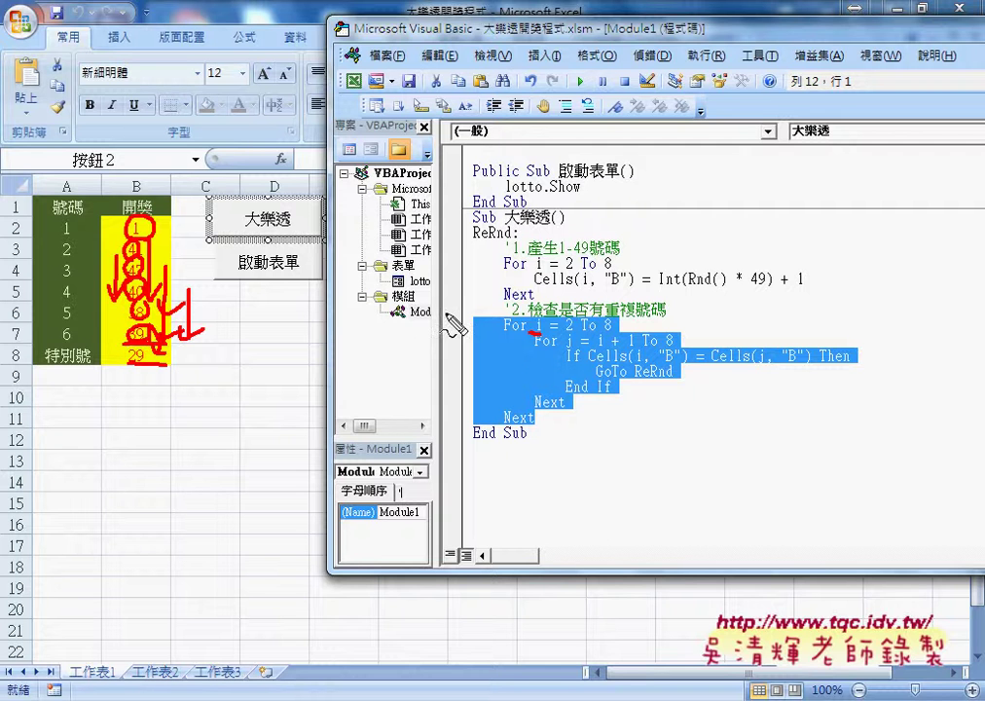
pyautogui.moveTo(30, 219); pyautogui.dragTo(22, 236)
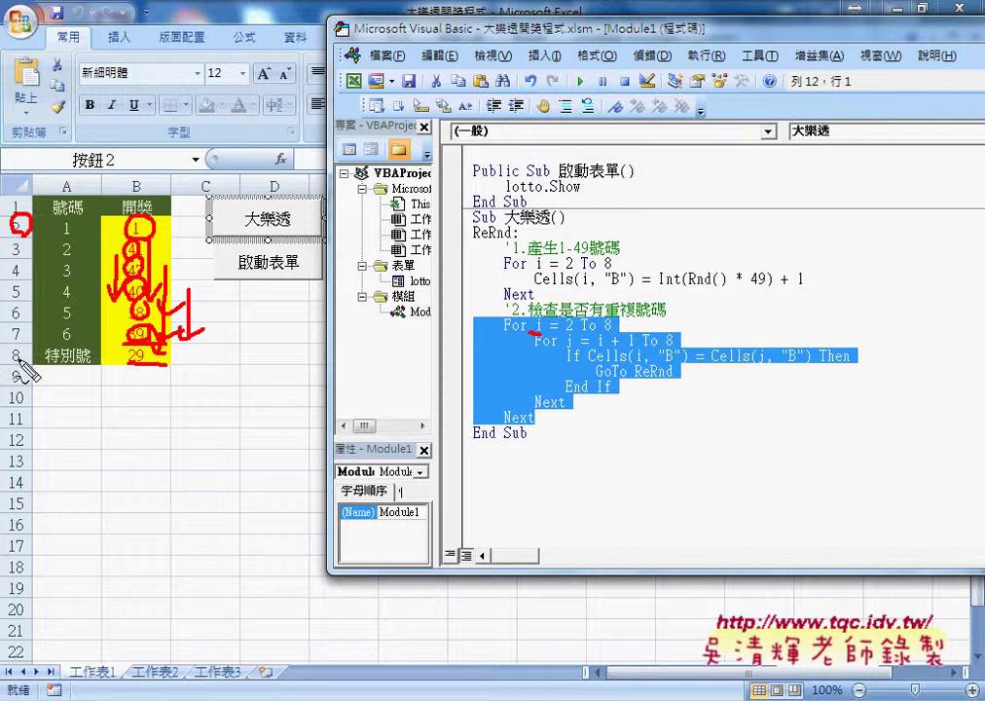
pyautogui.moveTo(606, 336); pyautogui.dragTo(616, 336)
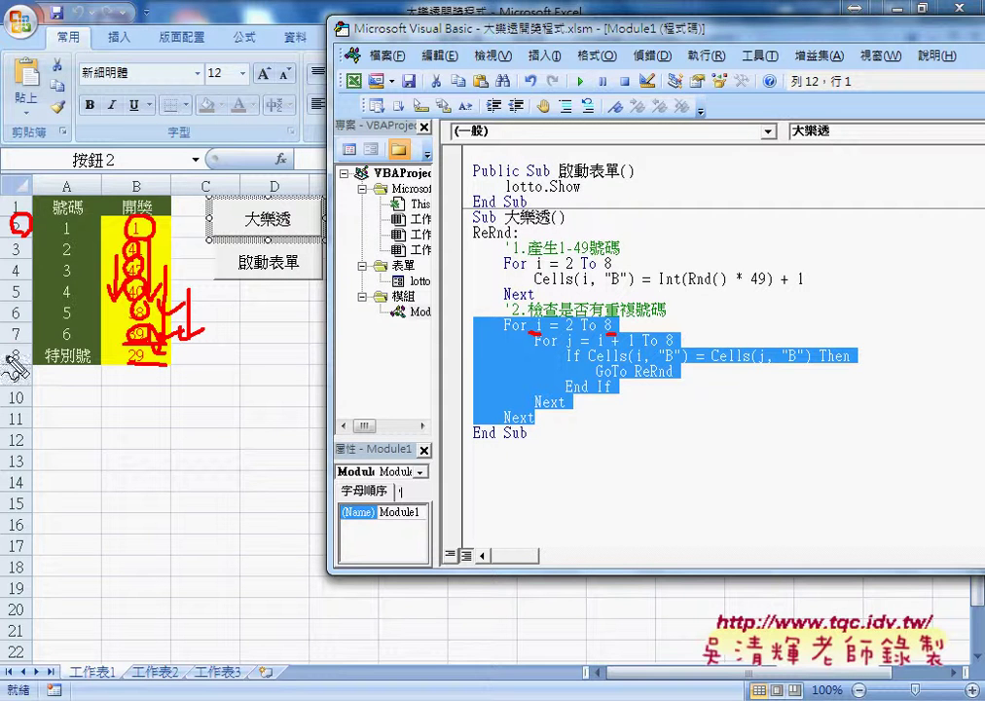
pyautogui.moveTo(15, 366); pyautogui.dragTo(12, 362)
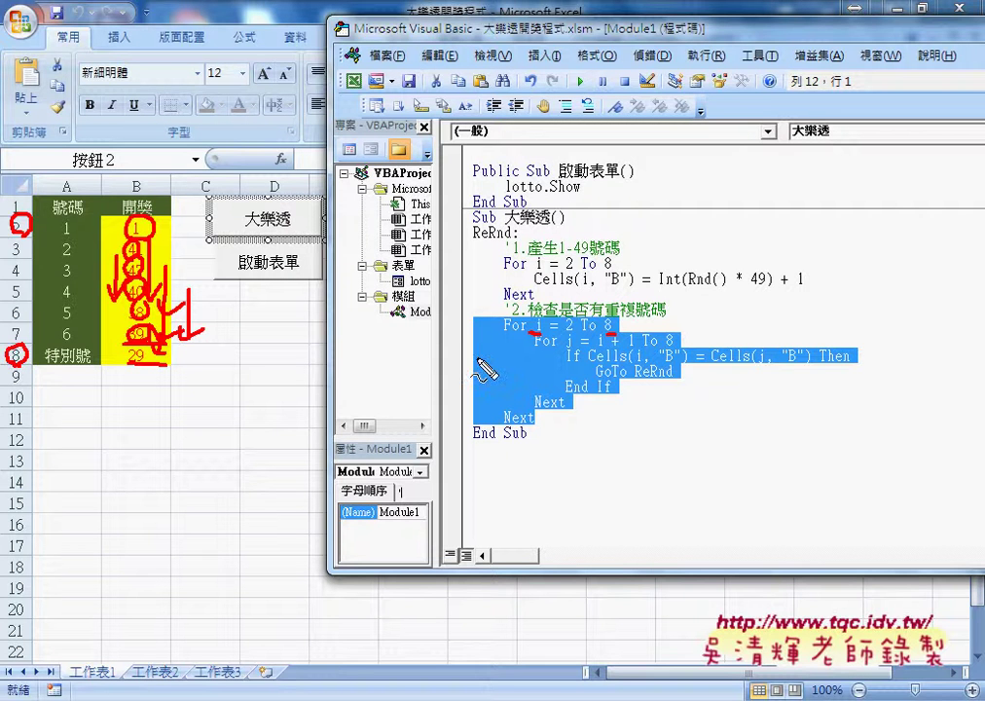
pyautogui.moveTo(562, 349); pyautogui.dragTo(574, 347)
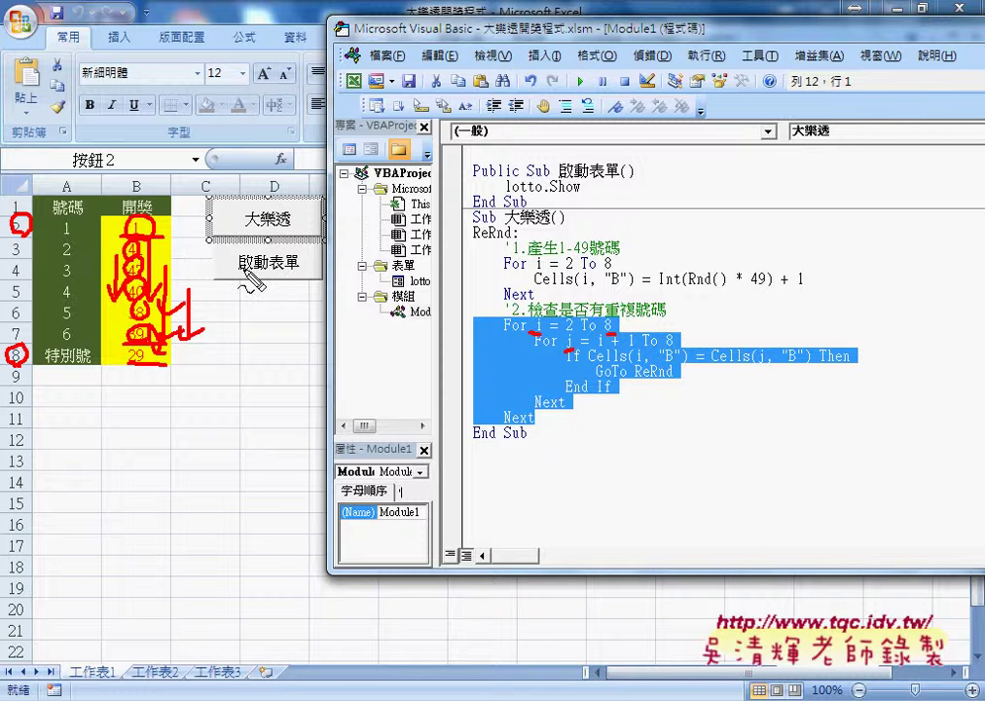
pyautogui.moveTo(594, 345); pyautogui.dragTo(691, 343)
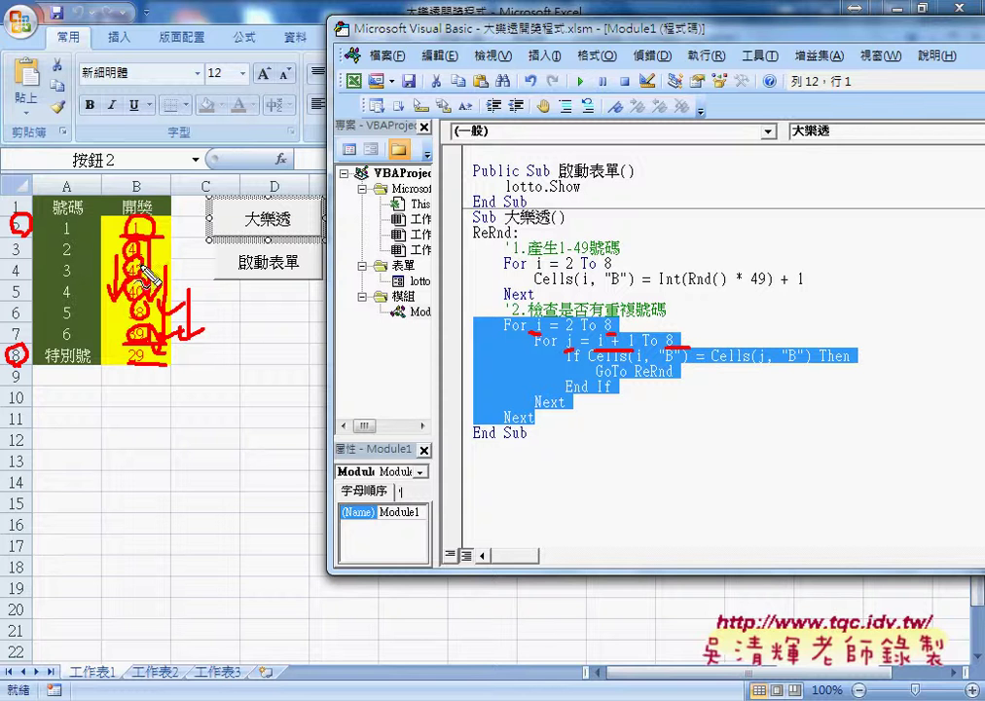
pyautogui.moveTo(146, 276); pyautogui.dragTo(144, 312)
pyautogui.moveTo(139, 278); pyautogui.dragTo(153, 287)
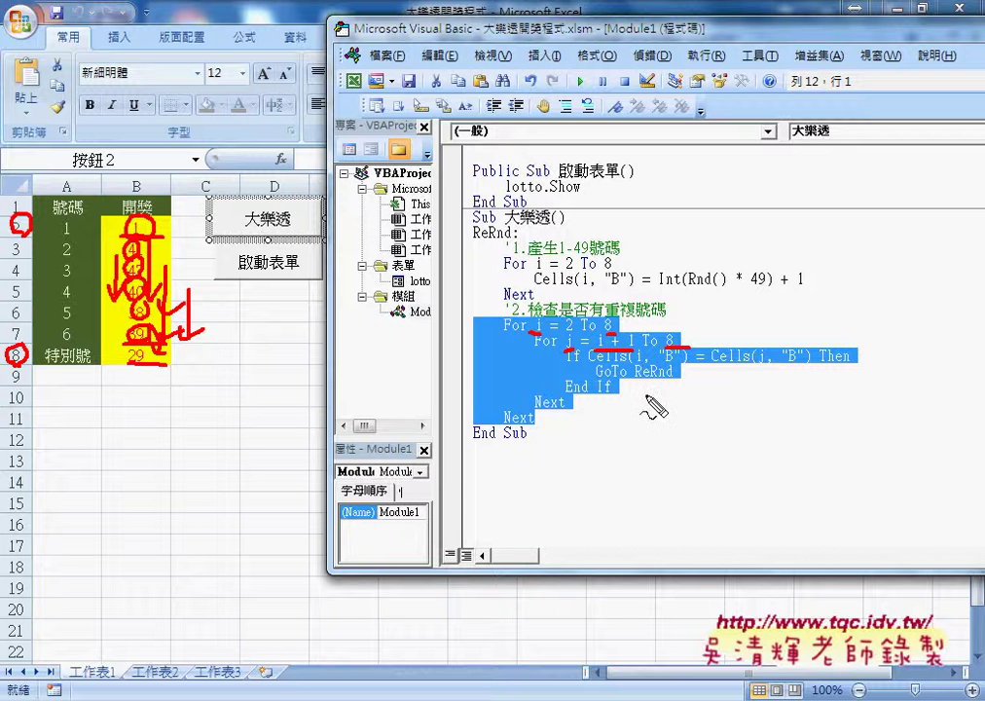
# - Highlight the i, j and "B" parts of the If condition comparing two column B cells
pyautogui.press('Escape')
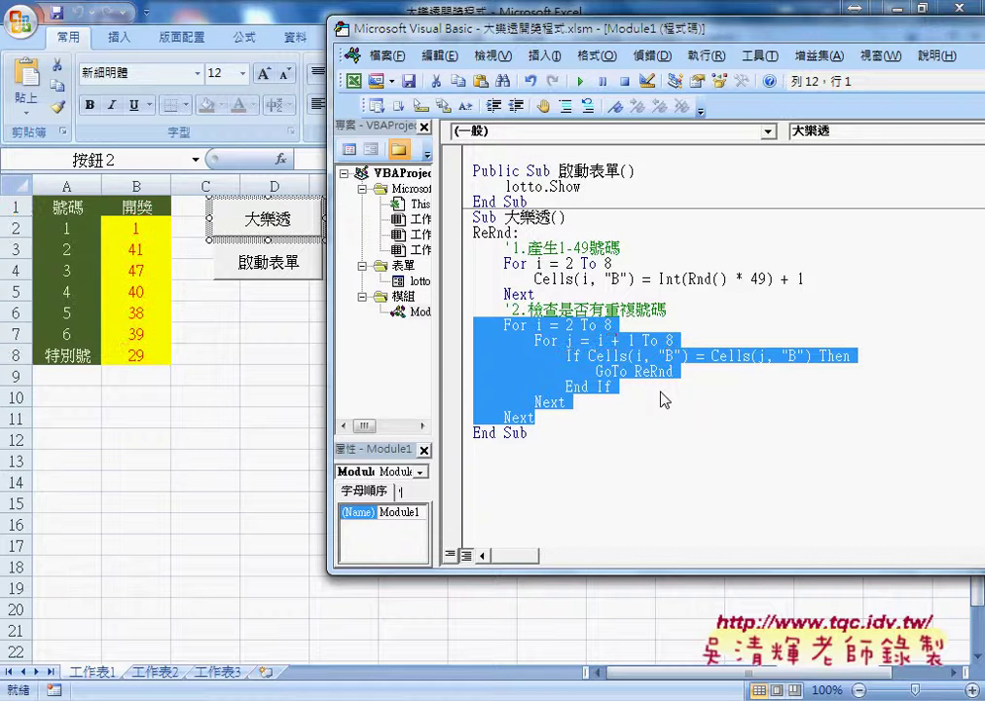
pyautogui.click(474, 324)
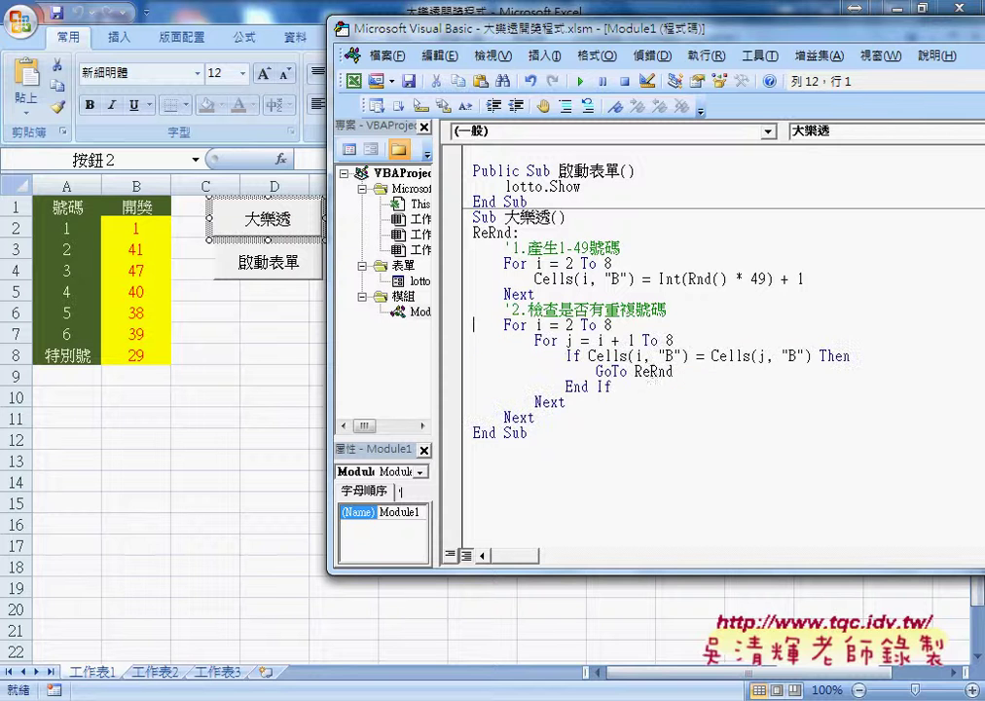
pyautogui.click(590, 357)
pyautogui.doubleClick(590, 356)
pyautogui.doubleClick(639, 357)
pyautogui.doubleClick(668, 356)
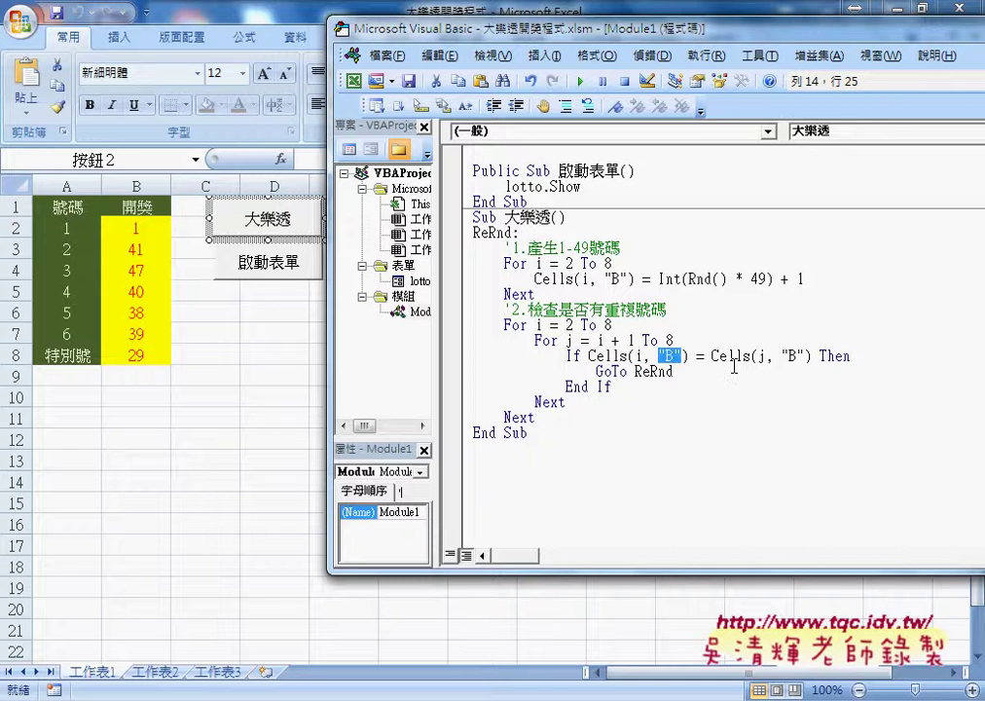
pyautogui.doubleClick(762, 357)
pyautogui.click(810, 356)
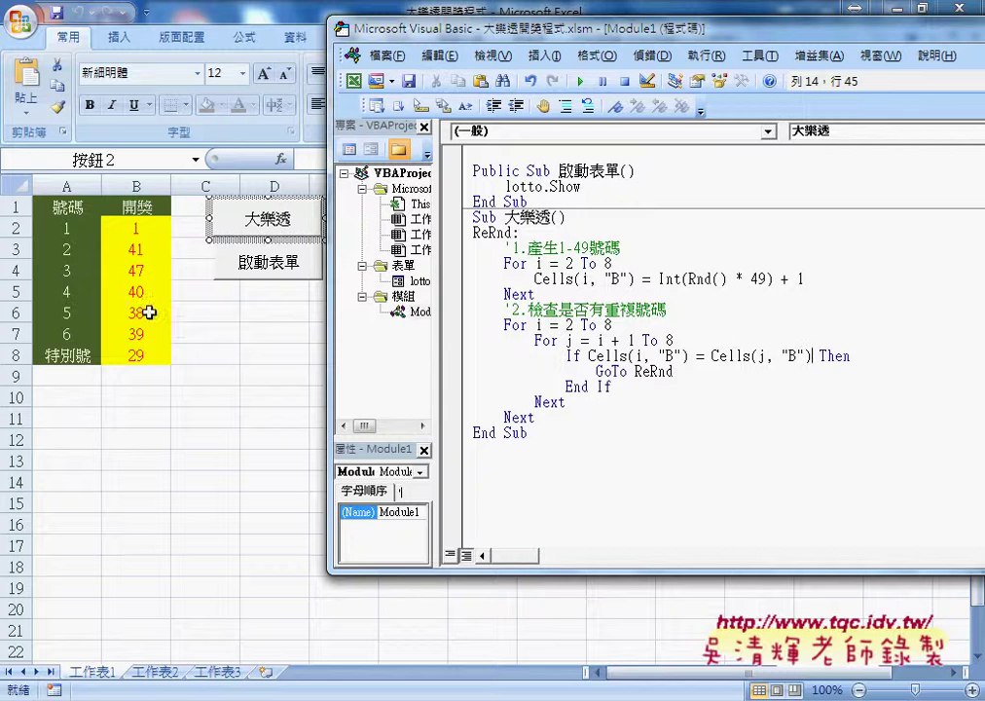
pyautogui.click(590, 356)
pyautogui.moveTo(591, 357); pyautogui.dragTo(813, 361)
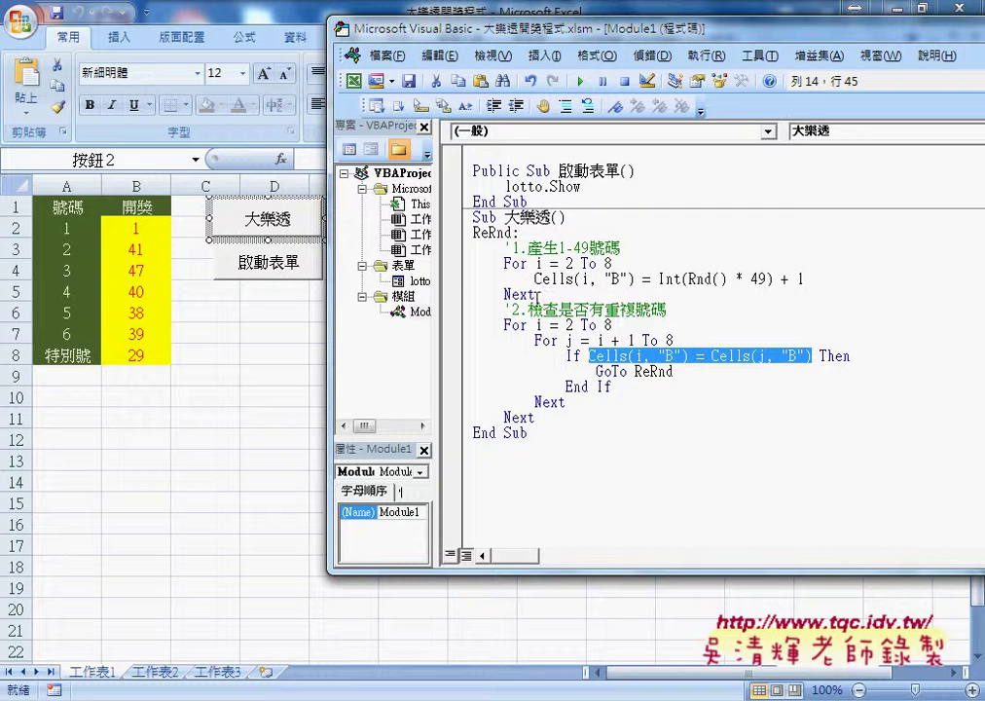
# - Select the generating loop, then ReRnd and GoTo in the GoTo ReRnd statement
pyautogui.moveTo(536, 295); pyautogui.dragTo(481, 262)
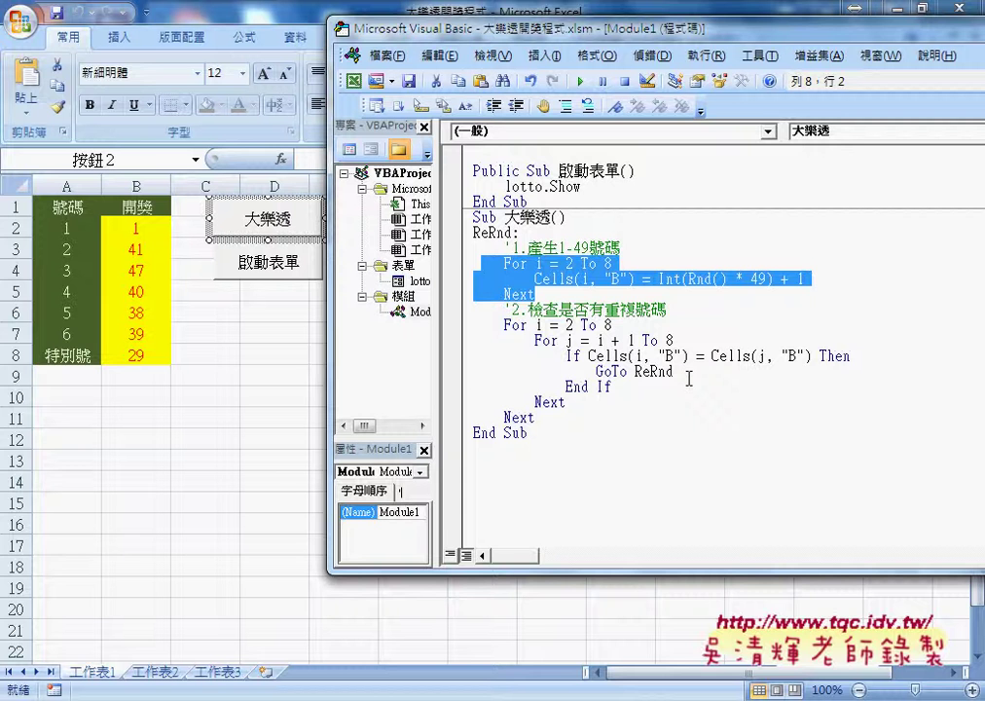
pyautogui.moveTo(674, 371); pyautogui.dragTo(635, 371)
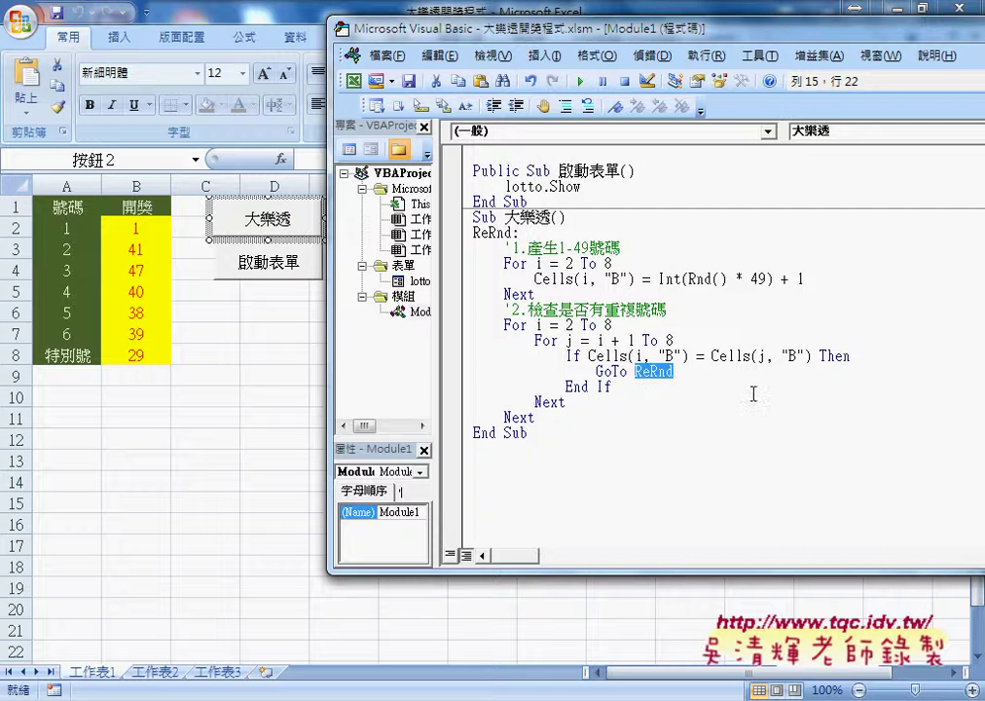
pyautogui.moveTo(596, 371); pyautogui.dragTo(626, 375)
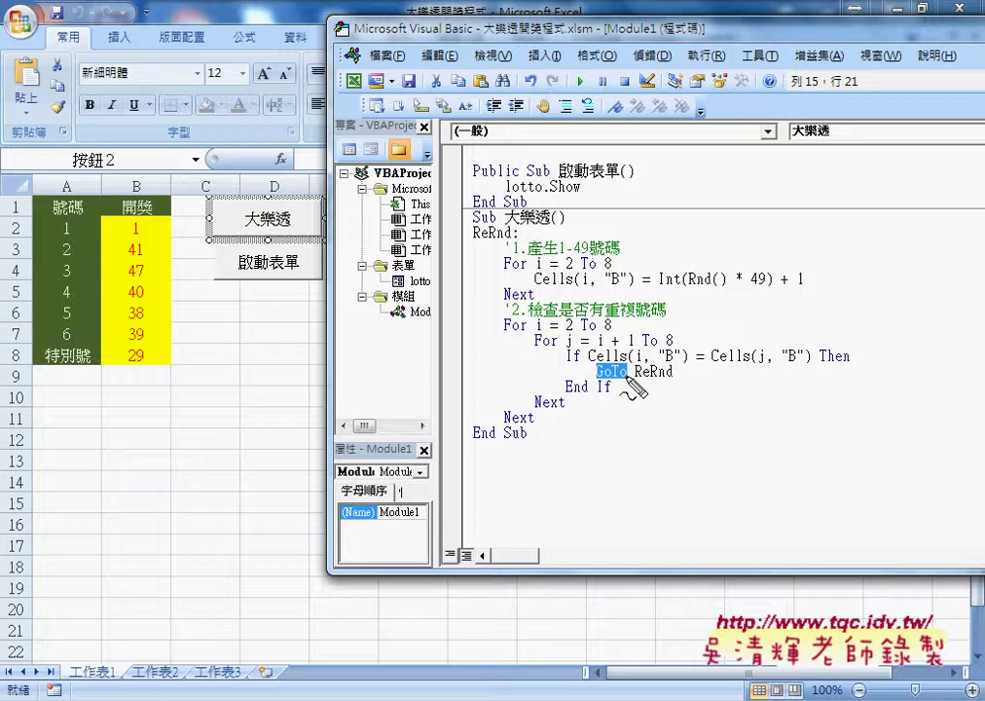
# - Pen-trace the GoTo ReRnd jump back to the ReRnd: label and mark the B2:B8 numbers
pyautogui.moveTo(638, 378); pyautogui.dragTo(670, 378)
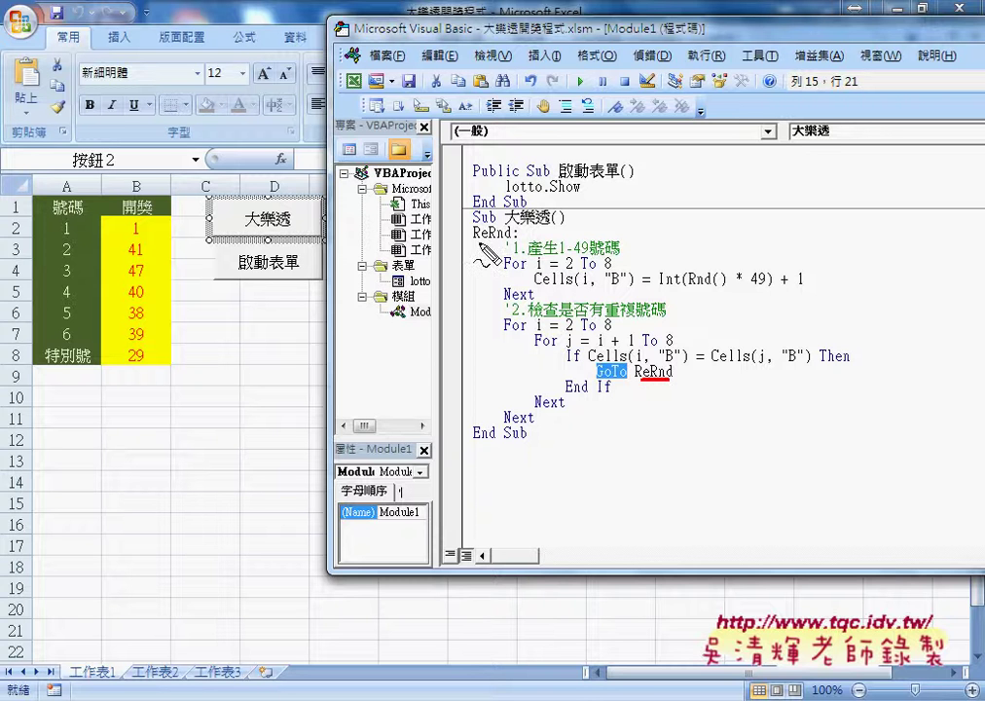
pyautogui.moveTo(477, 246); pyautogui.dragTo(516, 245)
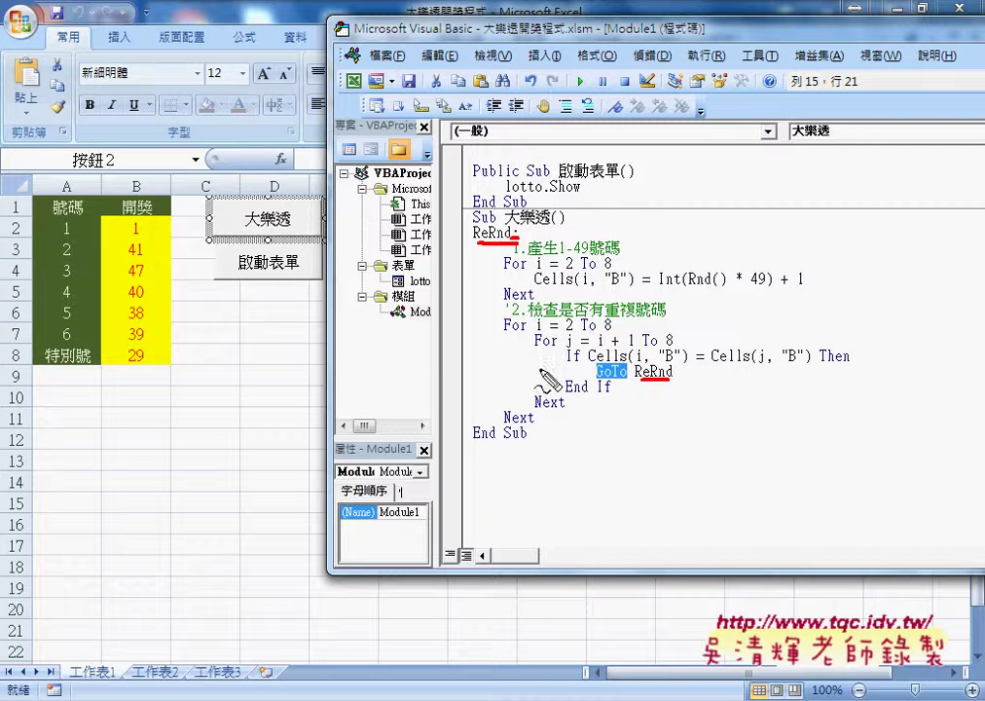
pyautogui.moveTo(542, 369)
pyautogui.mouseDown()
pyautogui.moveTo(467, 370)
pyautogui.moveTo(448, 348)
pyautogui.moveTo(448, 275)
pyautogui.moveTo(466, 235)
pyautogui.moveTo(490, 263)
pyautogui.moveTo(477, 274)
pyautogui.moveTo(454, 240)
pyautogui.mouseUp()
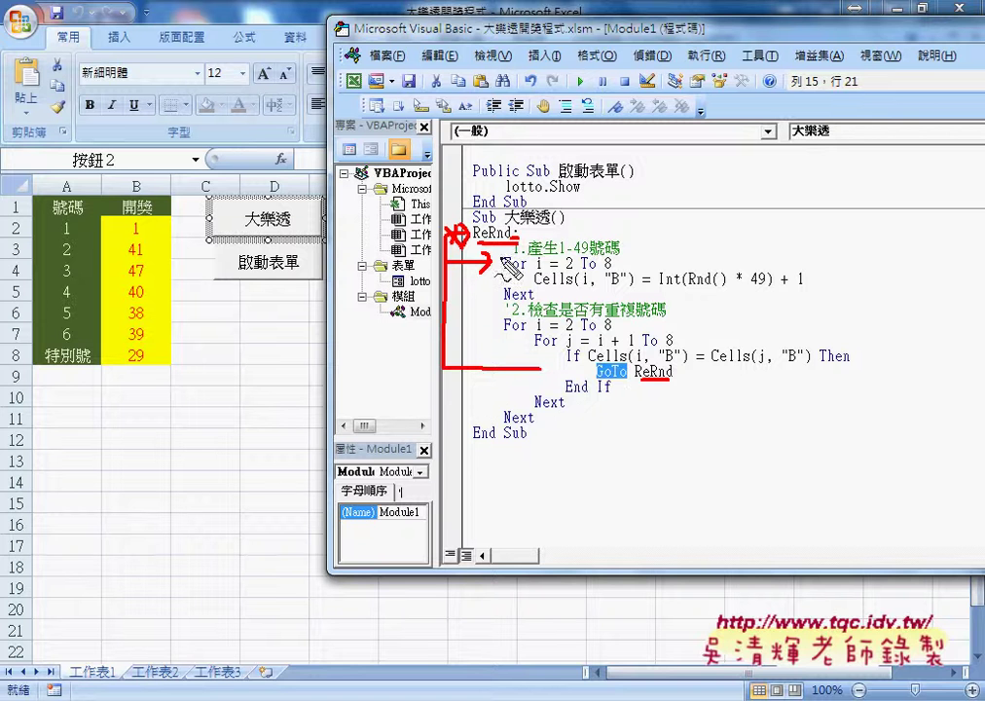
pyautogui.moveTo(617, 399); pyautogui.dragTo(634, 417)
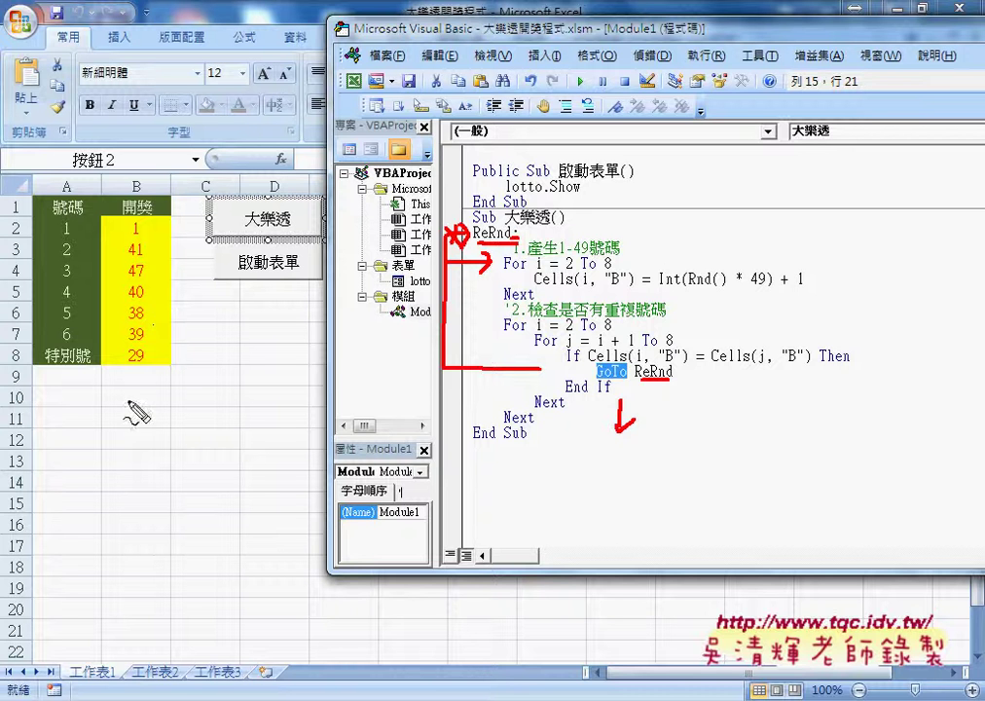
pyautogui.moveTo(144, 380)
pyautogui.mouseDown()
pyautogui.moveTo(156, 224)
pyautogui.moveTo(146, 382)
pyautogui.mouseUp()
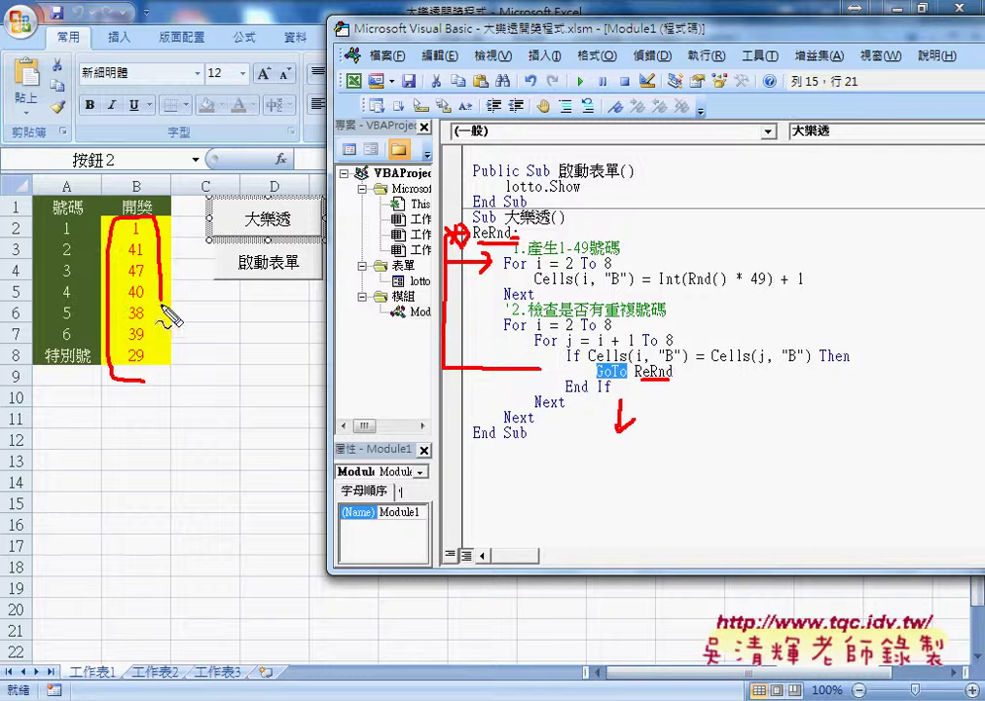
pyautogui.moveTo(205, 222); pyautogui.dragTo(173, 241)
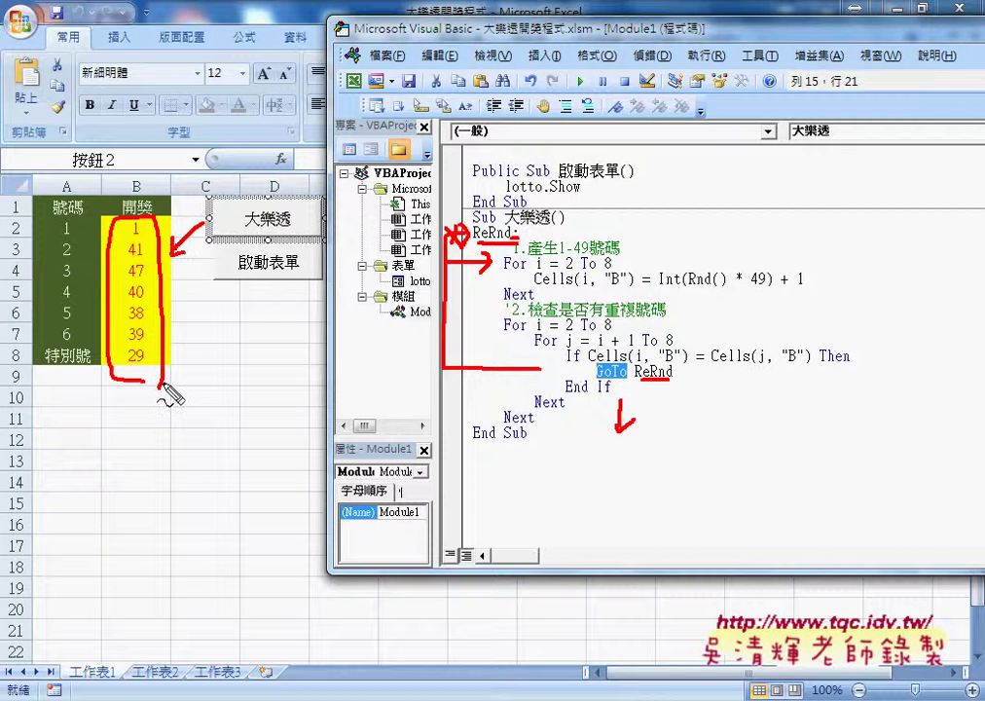
pyautogui.moveTo(135, 350); pyautogui.dragTo(128, 366)
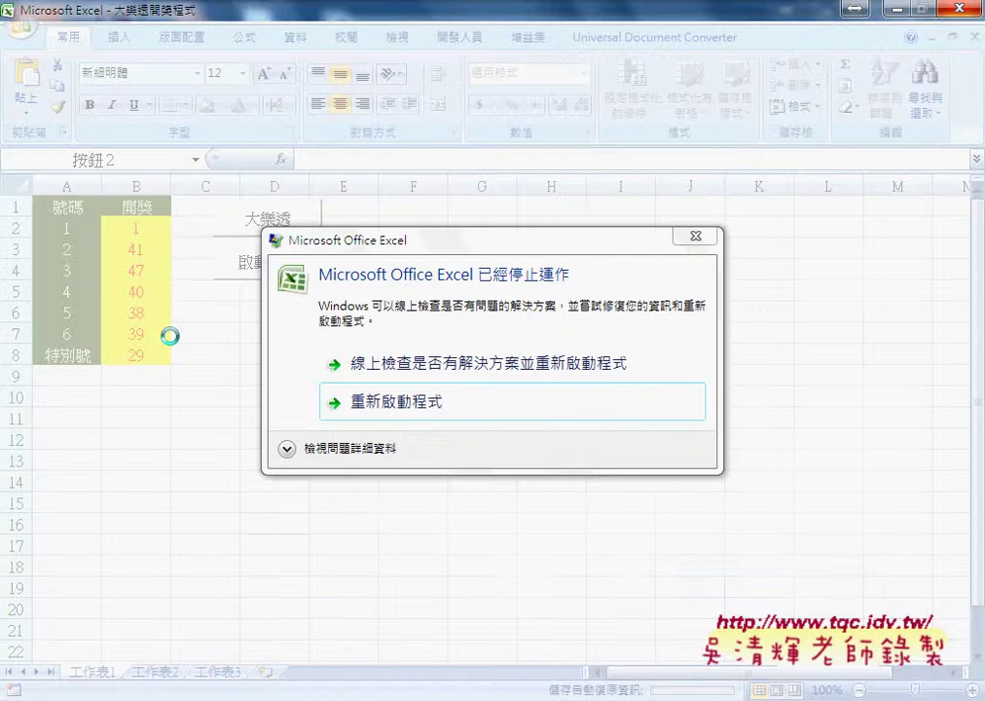
# - Move the crash notice aside and restart Excel to recover autosaved version 1
pyautogui.moveTo(375, 247); pyautogui.dragTo(528, 256)
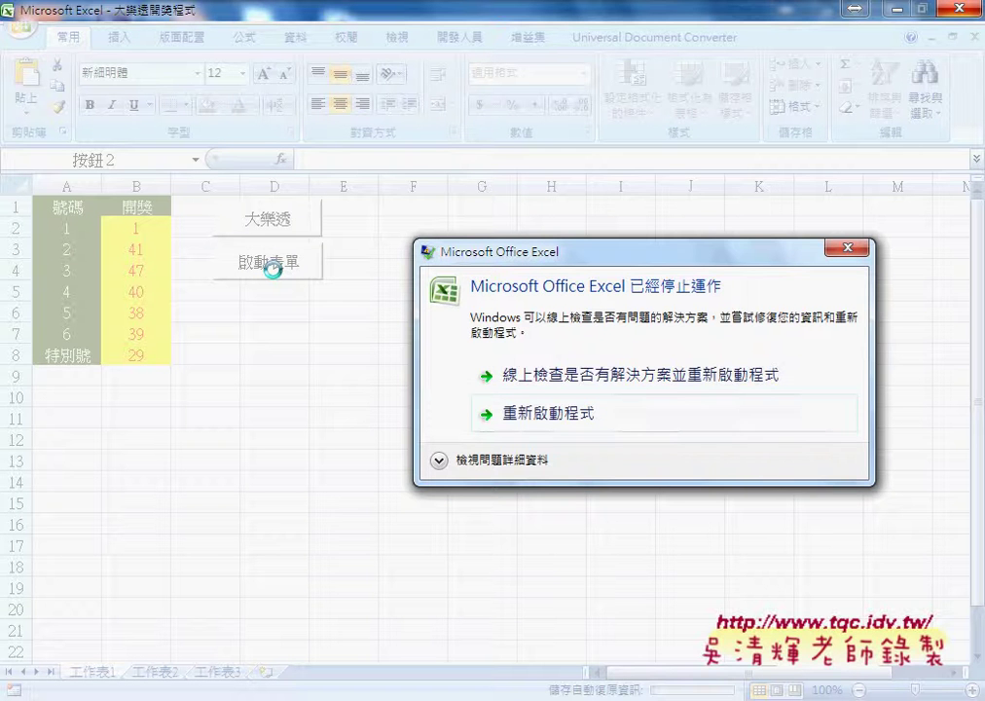
pyautogui.click(551, 415)
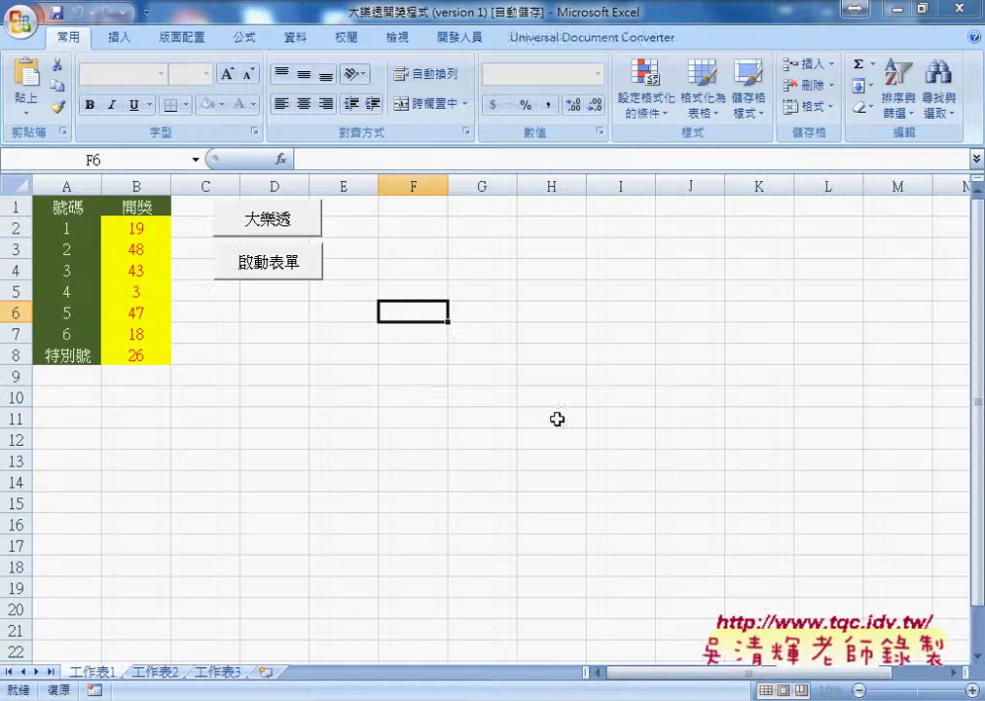
# - Launch the lottery form, debug the error 53 at the Image1 LoadPicture line, and cancel stopping
pyautogui.click(314, 373)
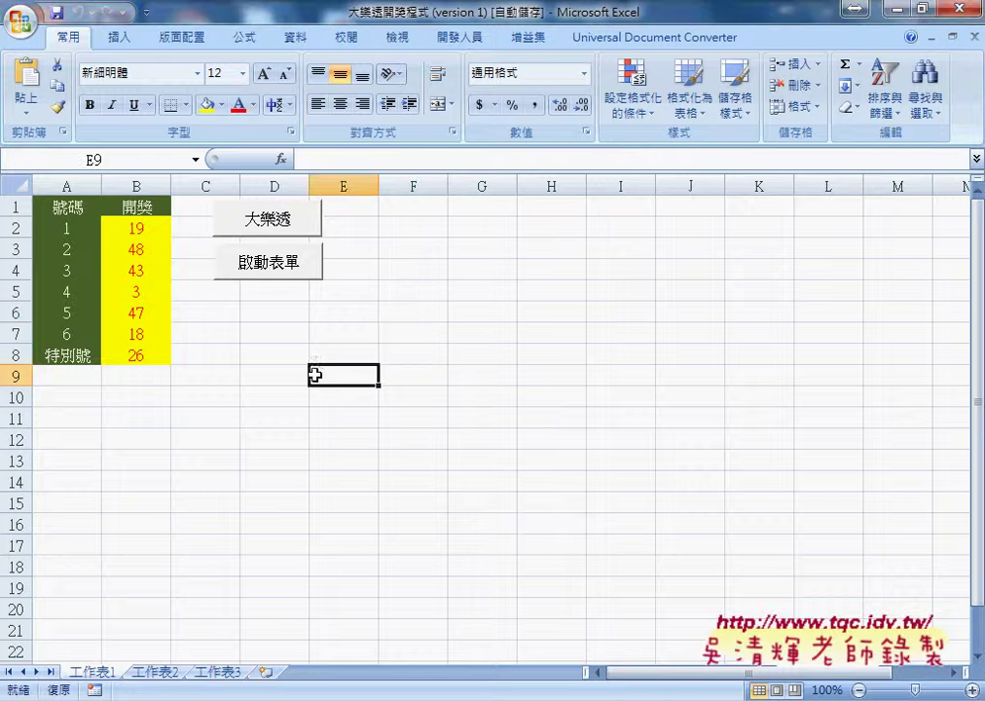
pyautogui.click(285, 271)
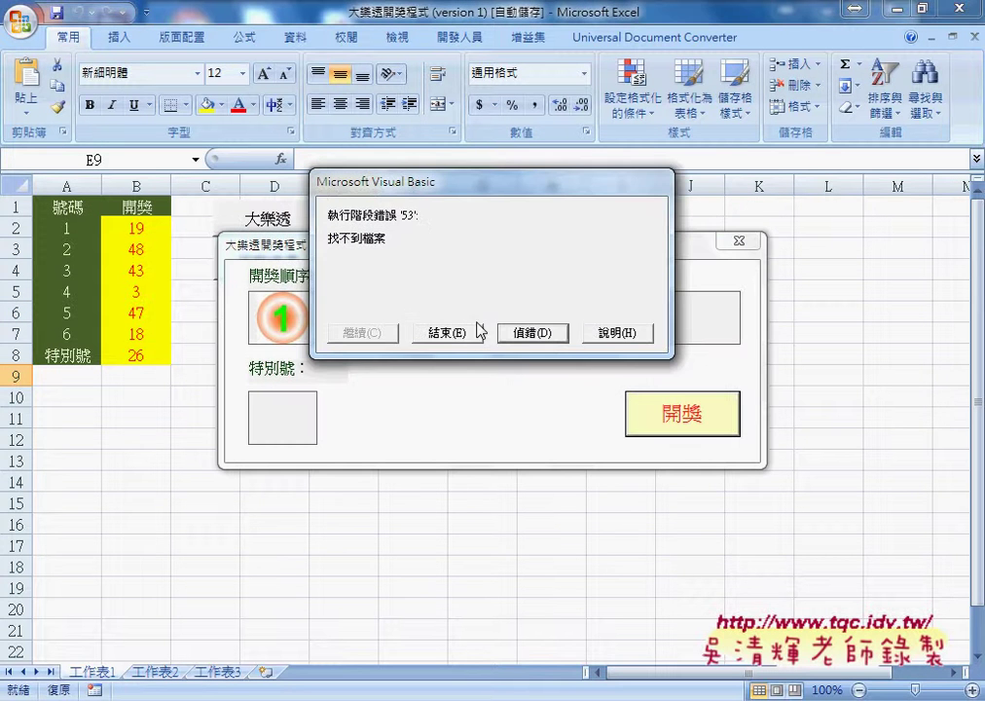
pyautogui.click(520, 332)
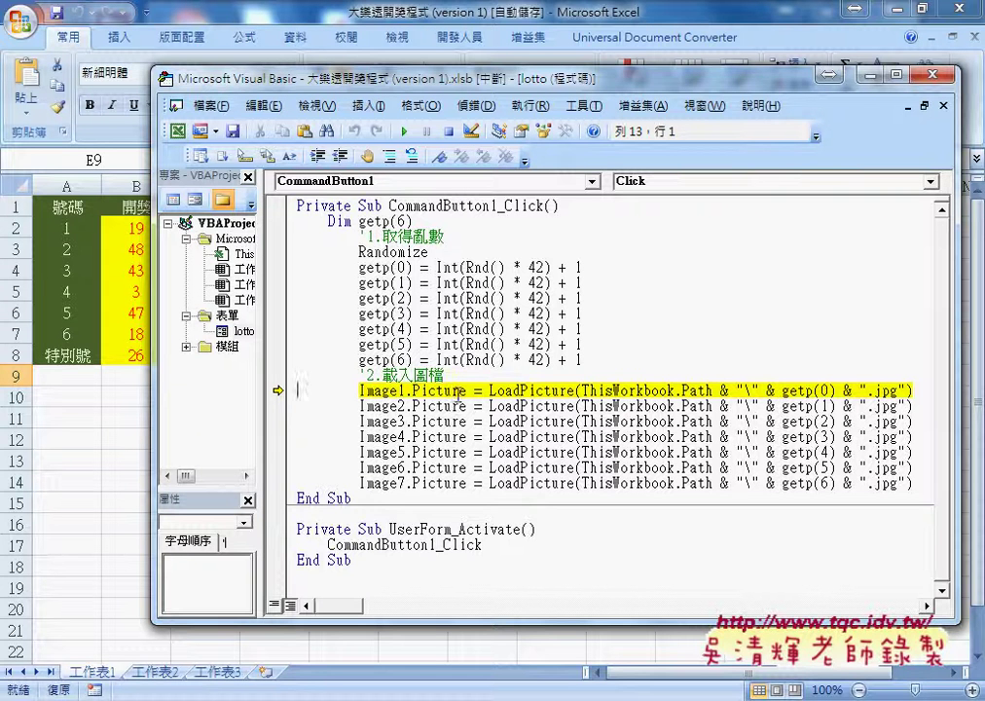
pyautogui.moveTo(796, 391)
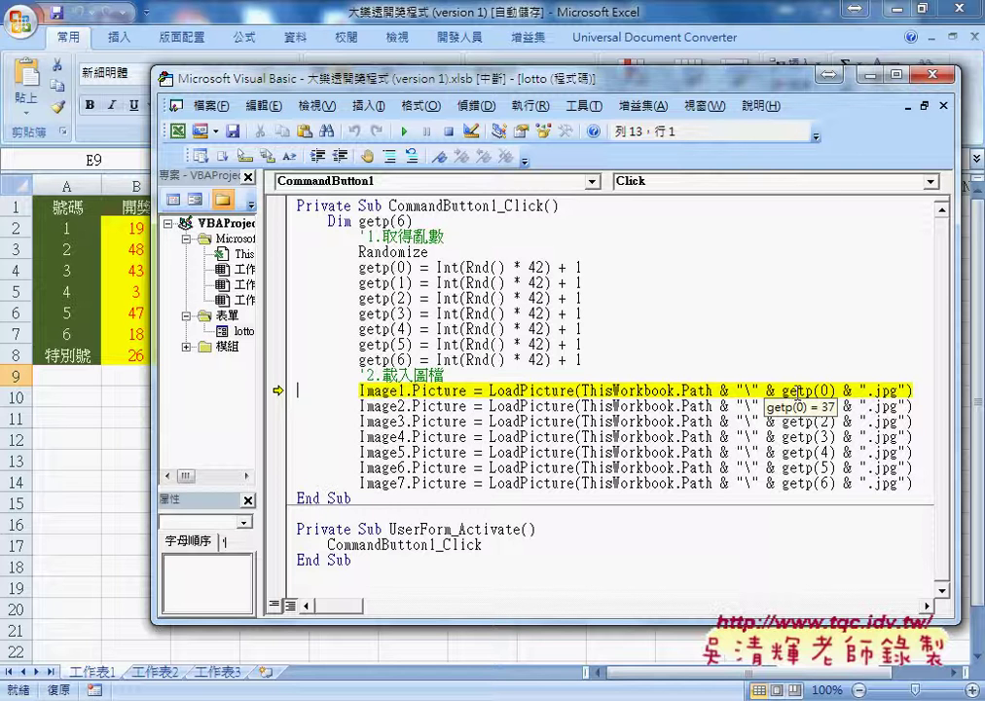
pyautogui.click(737, 64)
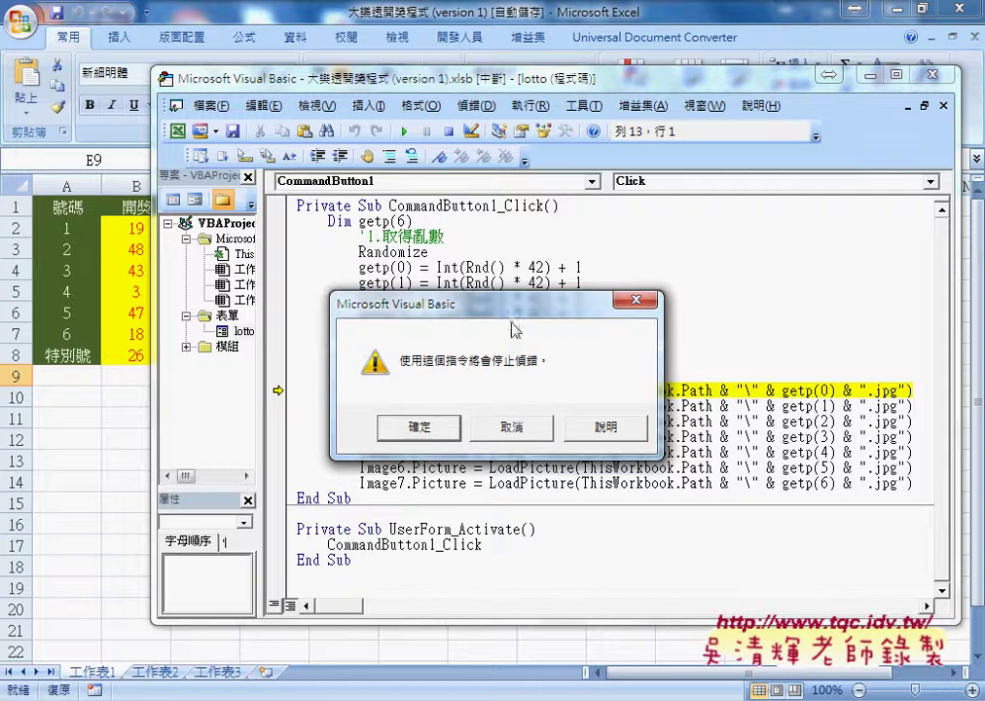
pyautogui.click(484, 432)
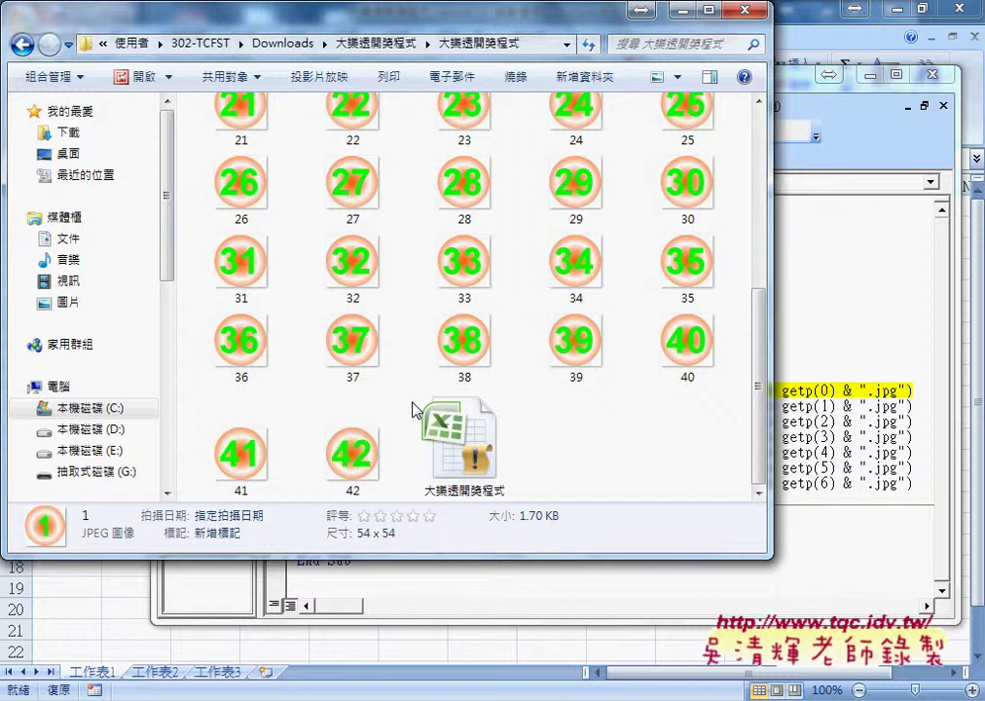
# - Check the ball-images folder, reset the code, close the VBA editor and close the workbook
pyautogui.click(463, 448)
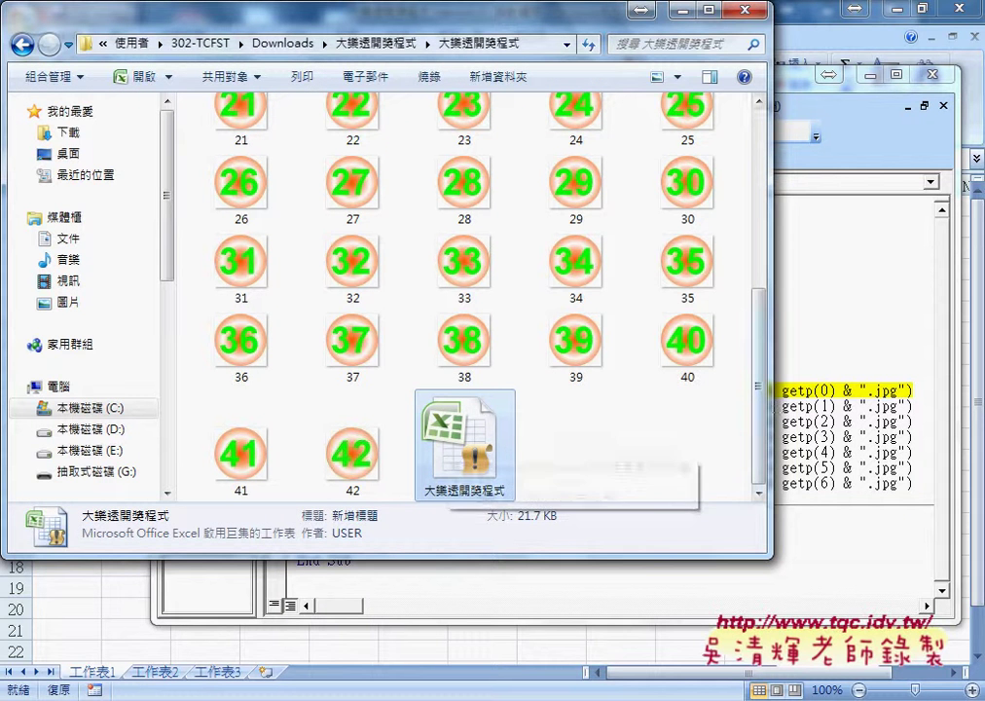
pyautogui.click(680, 14)
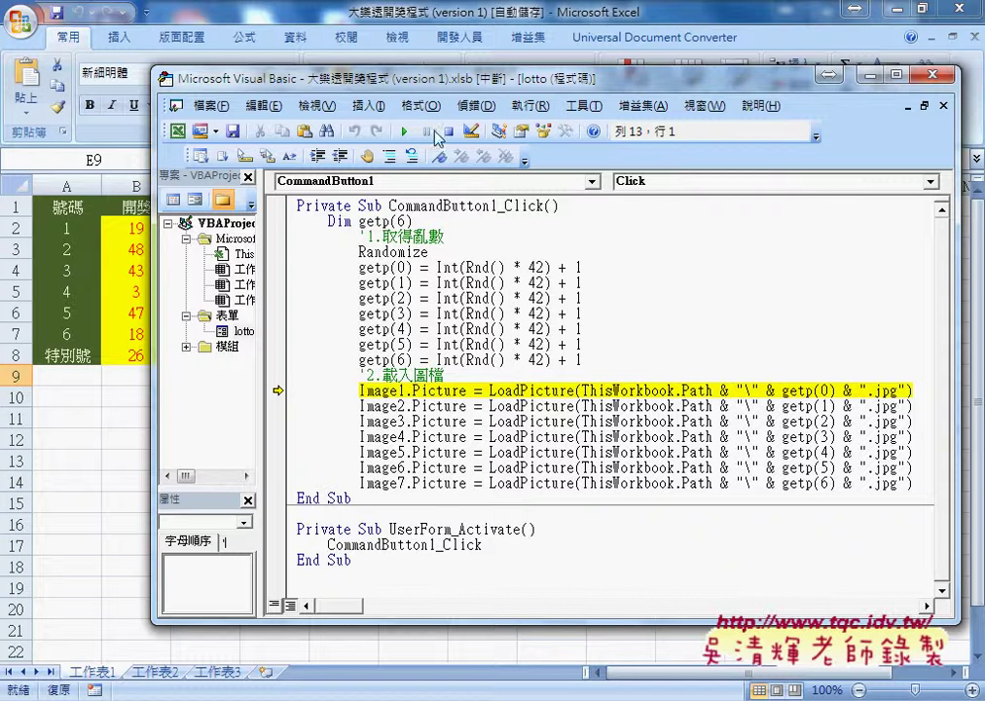
pyautogui.click(447, 130)
pyautogui.click(869, 74)
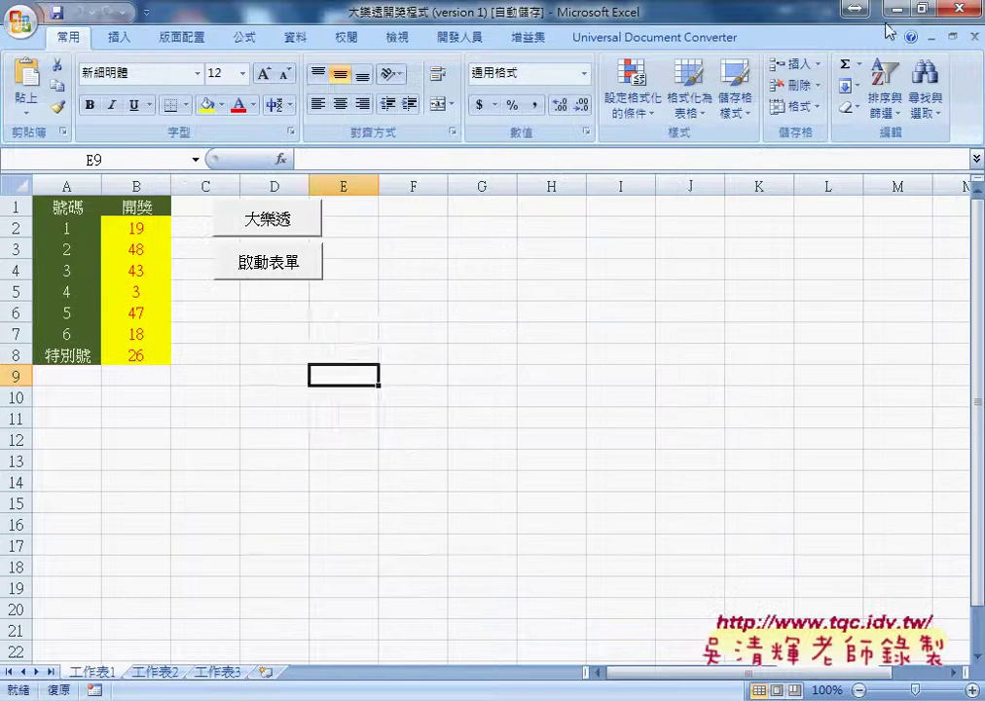
pyautogui.click(968, 8)
# - Discard the recovered copy's changes and open the original 大樂透開獎程式 workbook from the ball-images folder
pyautogui.click(495, 402)
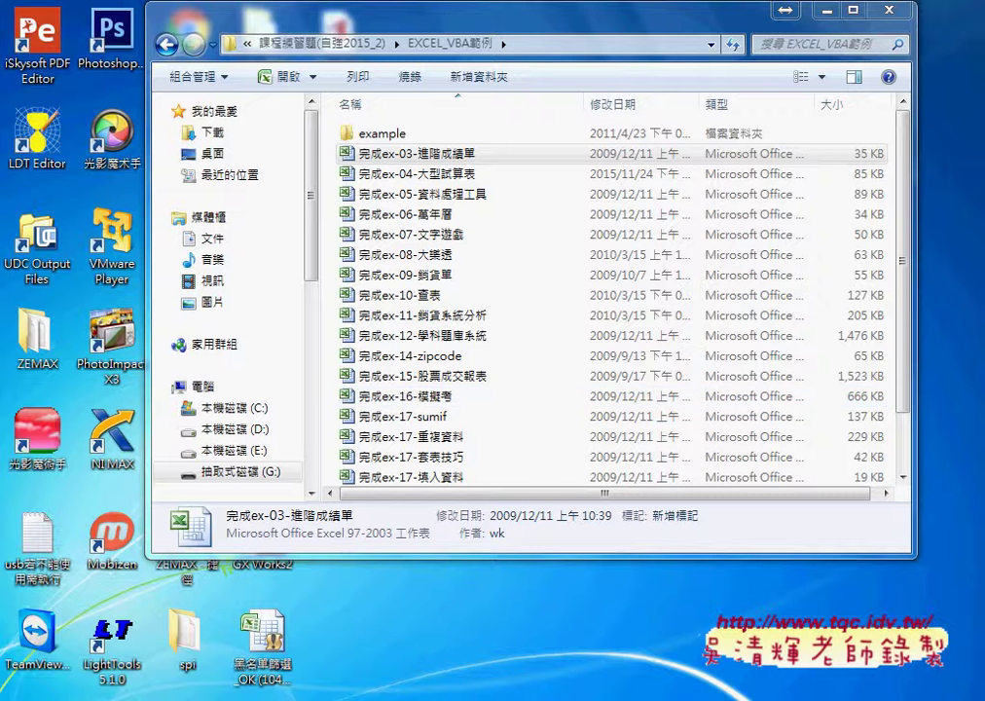
pyautogui.click(701, 622)
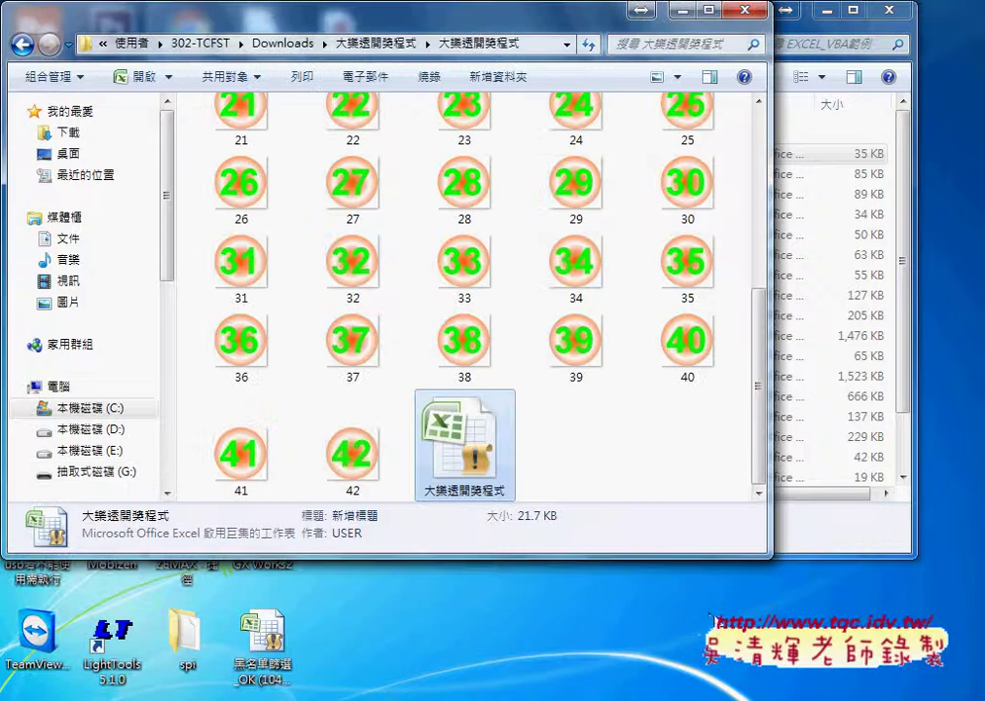
pyautogui.doubleClick(473, 469)
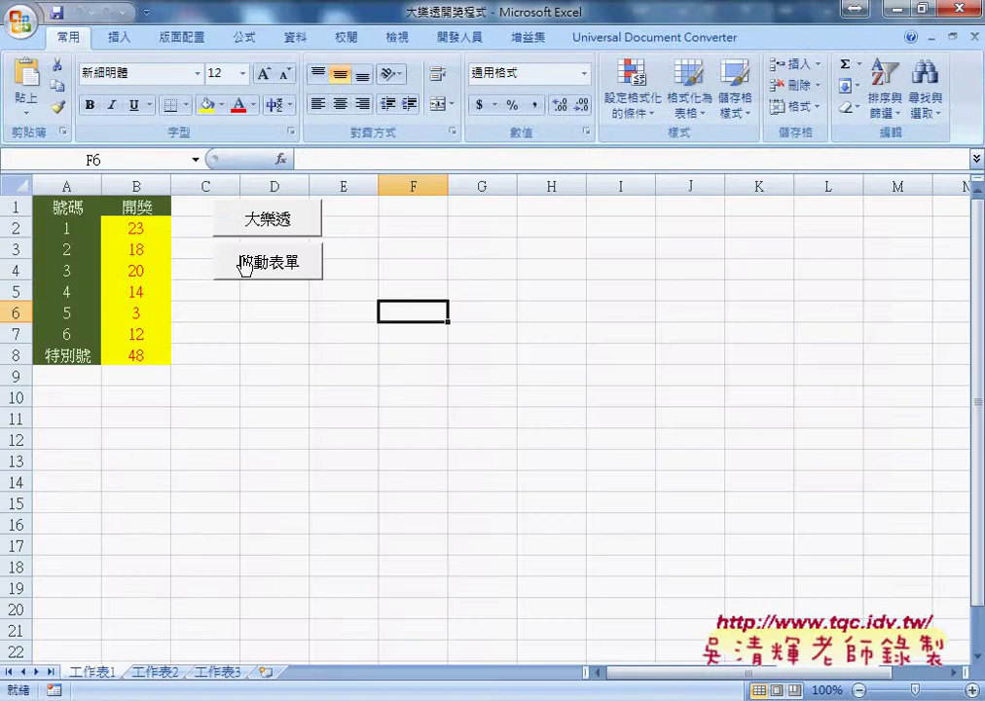
# - Launch the lottery form and check ball image 31's details in the ball-images folder
pyautogui.click(252, 272)
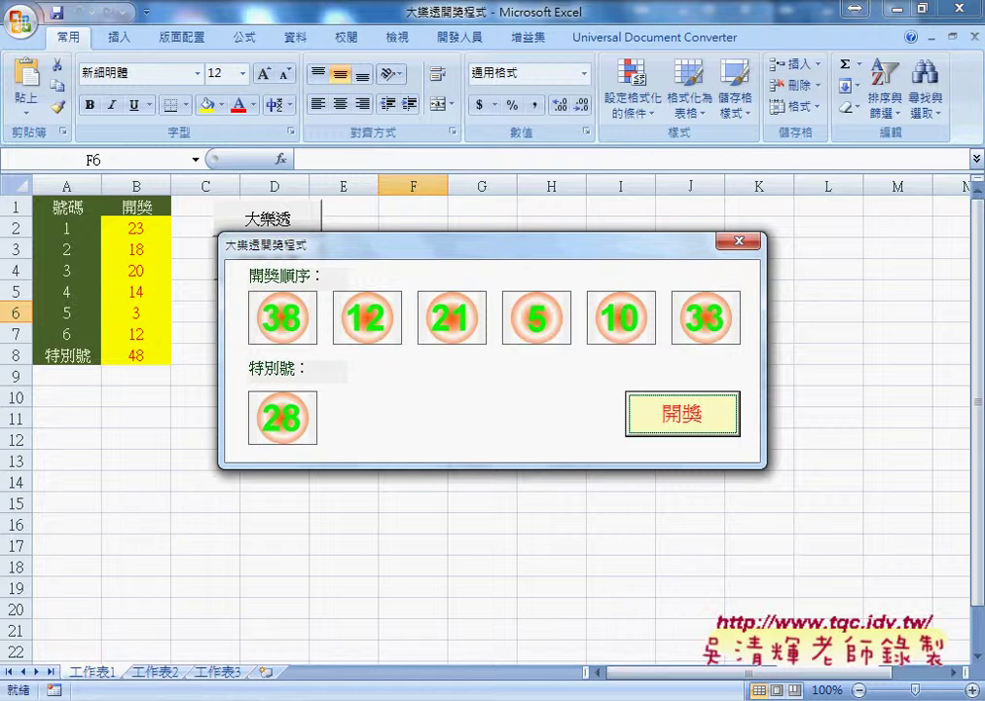
pyautogui.click(724, 582)
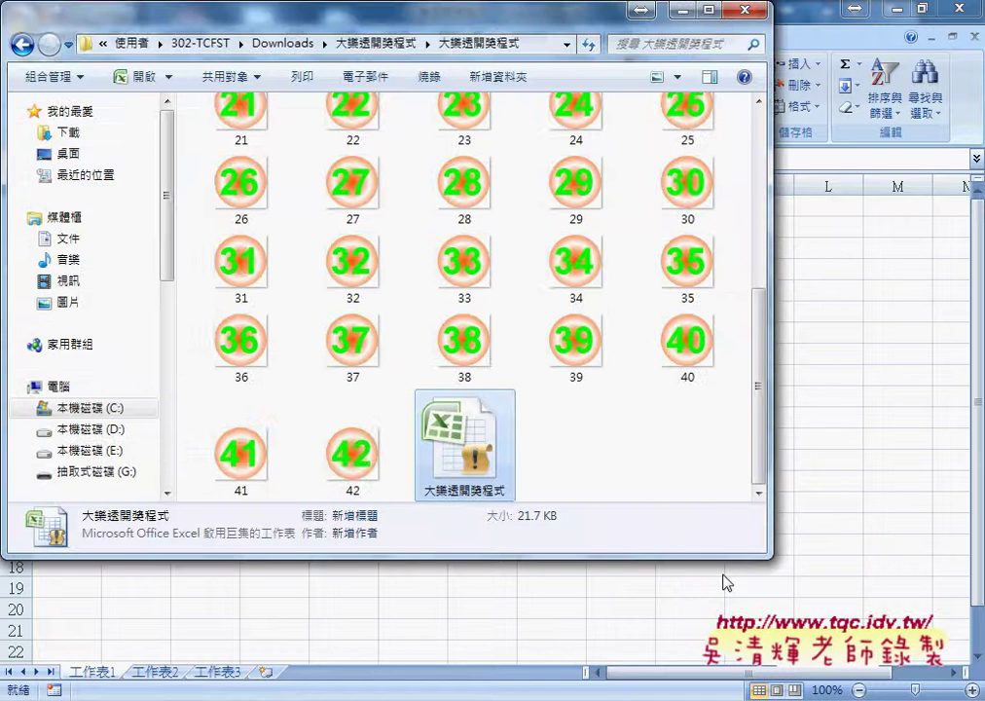
pyautogui.click(278, 287)
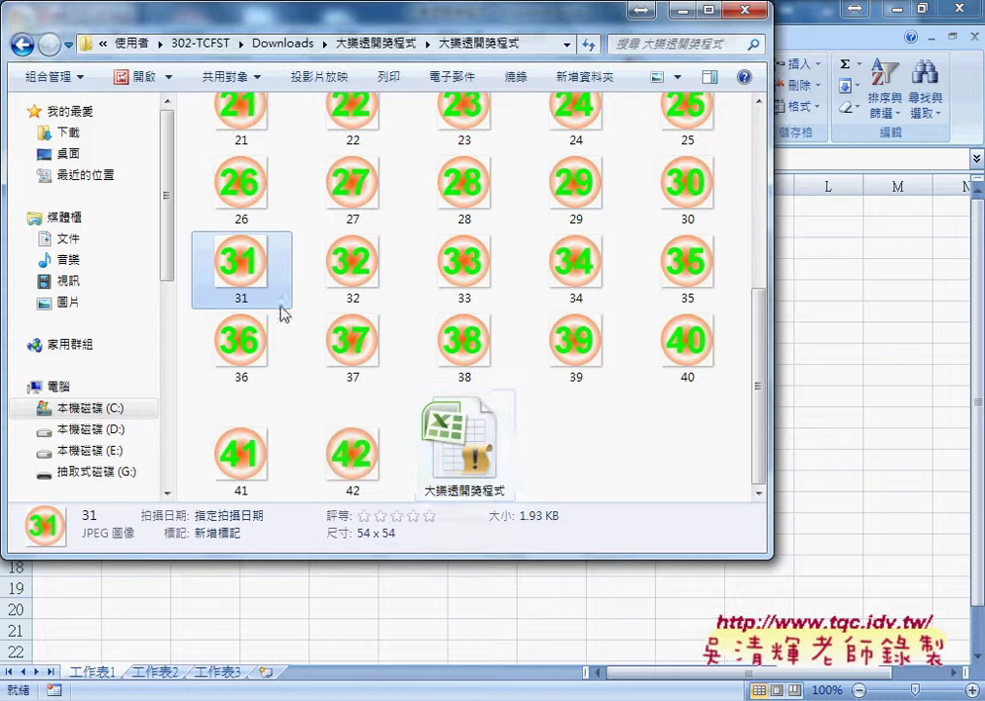
pyautogui.click(452, 448)
# - Draw two new sets of lottery numbers on the form (e.g. 4, 29, 10, 18, 22, 32, special 5), then close it
pyautogui.click(832, 518)
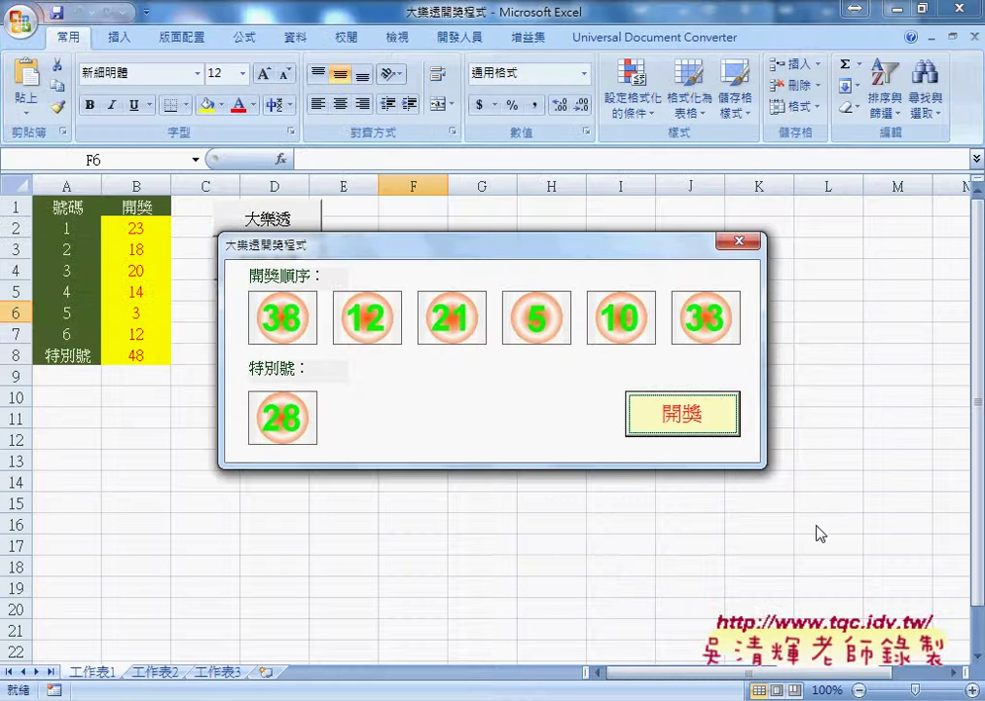
pyautogui.click(670, 422)
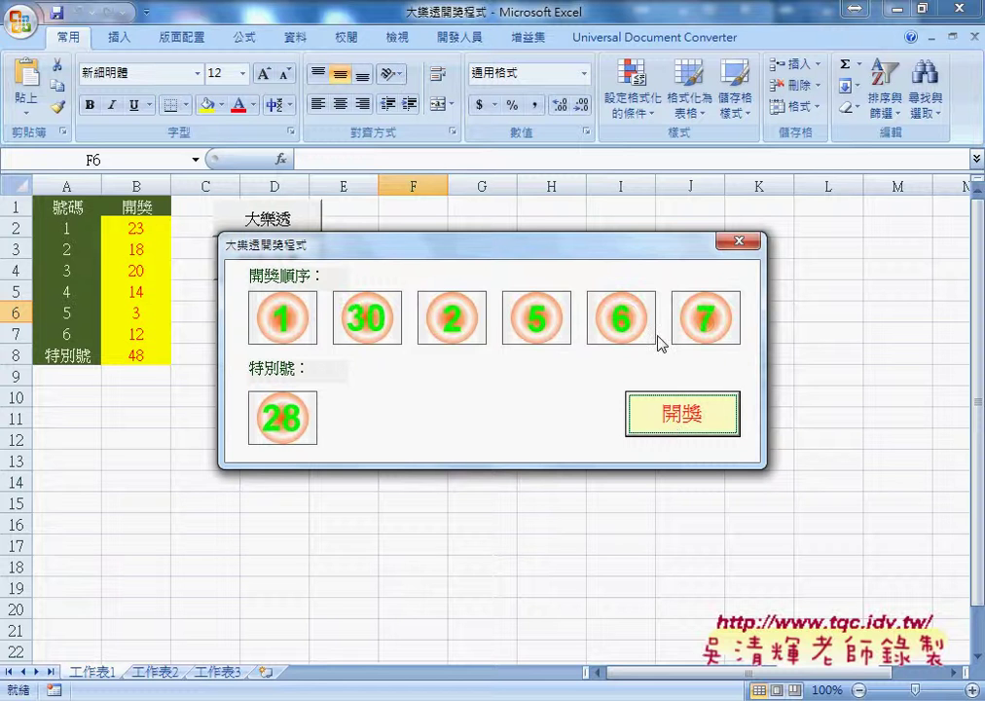
pyautogui.click(667, 429)
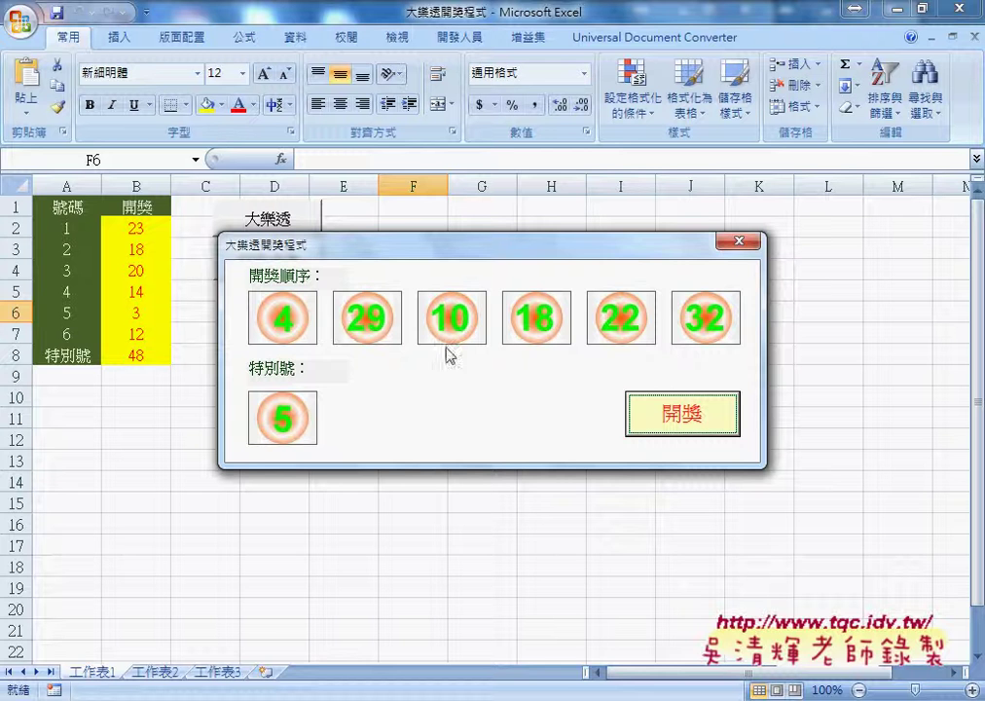
pyautogui.click(744, 243)
# - Open the 啟動表單 button's assigned macro in the VBA editor, widen the Project pane, and open the lotto form design
pyautogui.rightClick(295, 263)
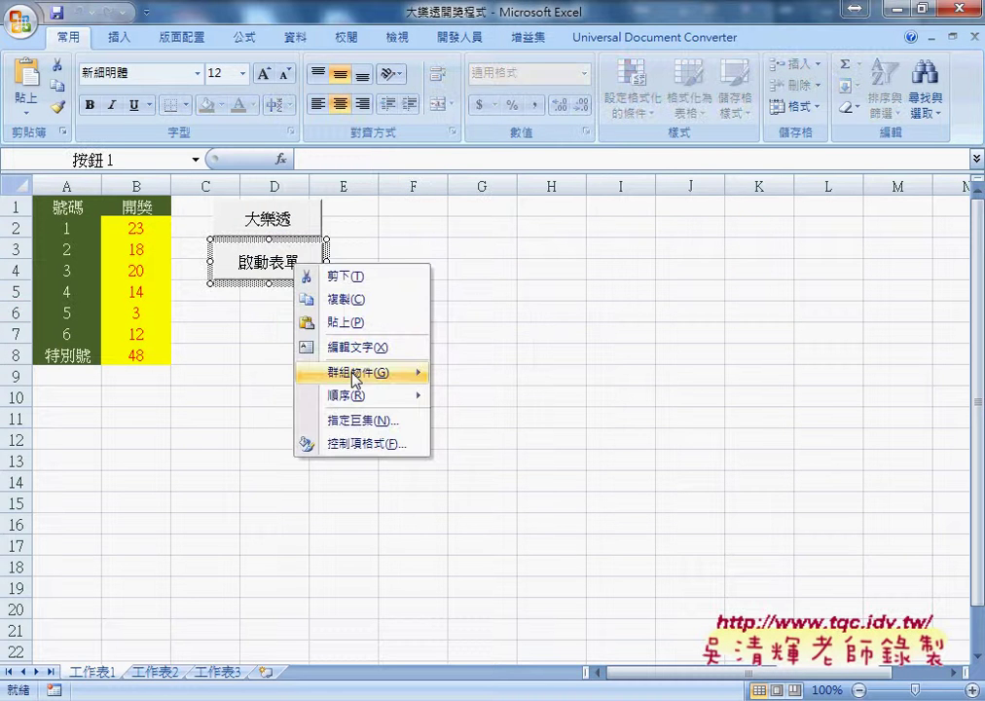
pyautogui.click(360, 420)
pyautogui.click(512, 309)
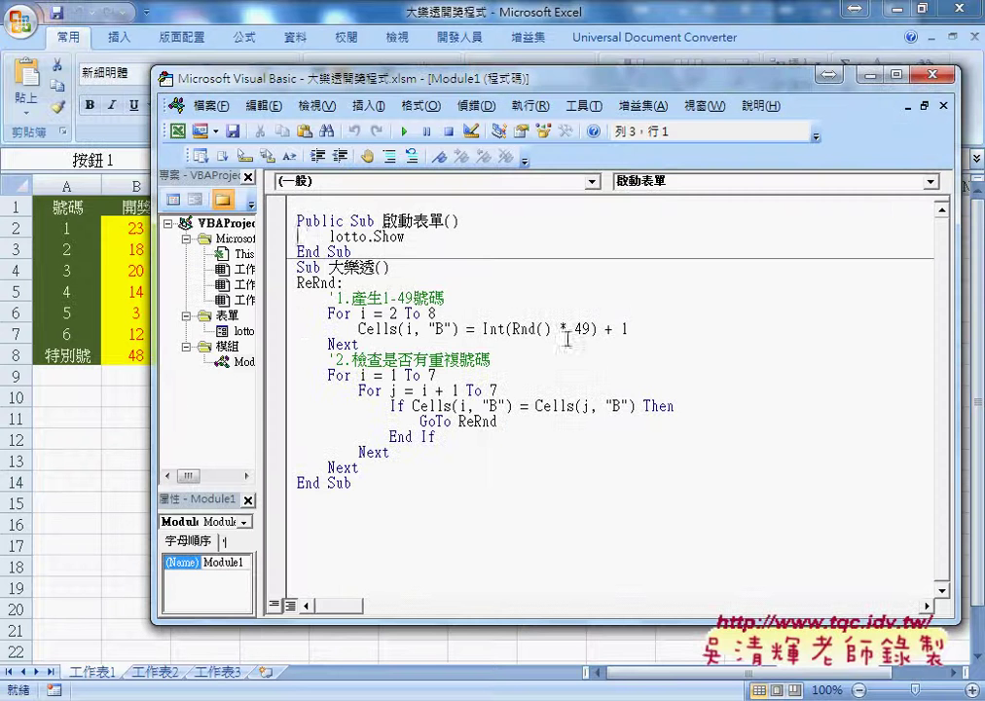
pyautogui.moveTo(308, 313); pyautogui.dragTo(378, 313)
pyautogui.doubleClick(244, 332)
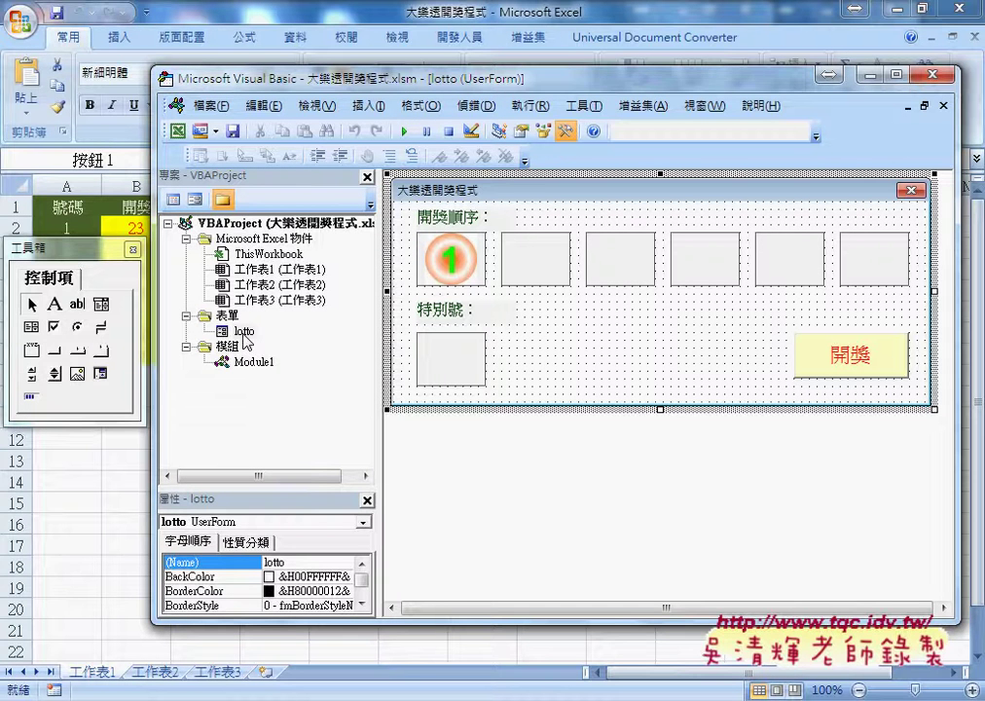
pyautogui.moveTo(88, 249)
pyautogui.mouseDown()
pyautogui.moveTo(195, 191)
pyautogui.moveTo(619, 301)
pyautogui.moveTo(684, 339)
pyautogui.mouseUp()
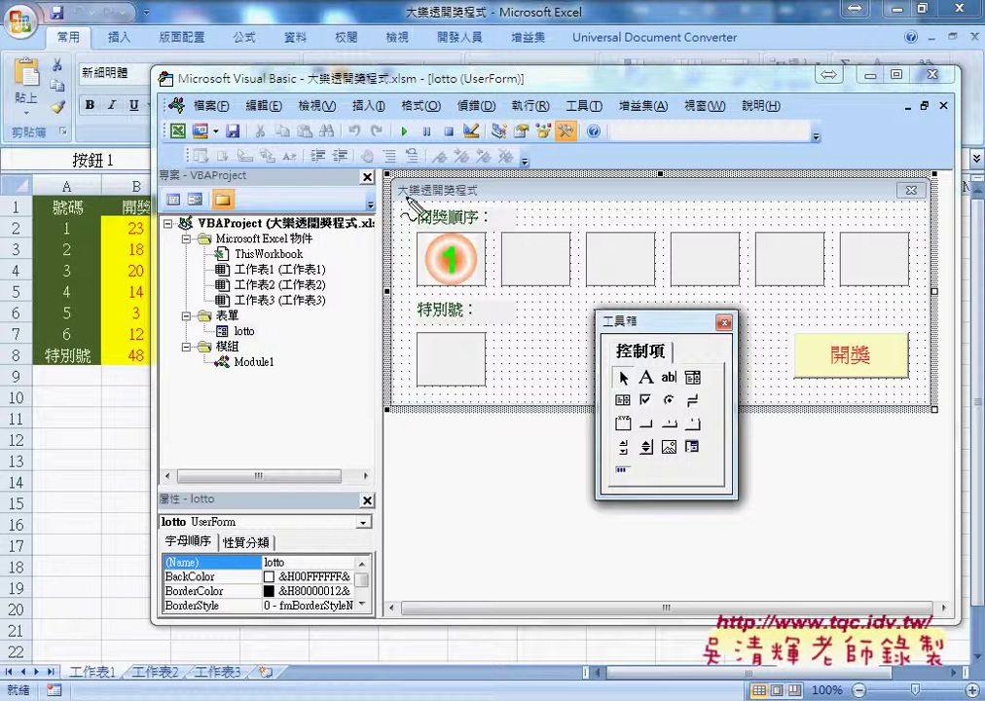
pyautogui.moveTo(397, 200); pyautogui.dragTo(467, 200)
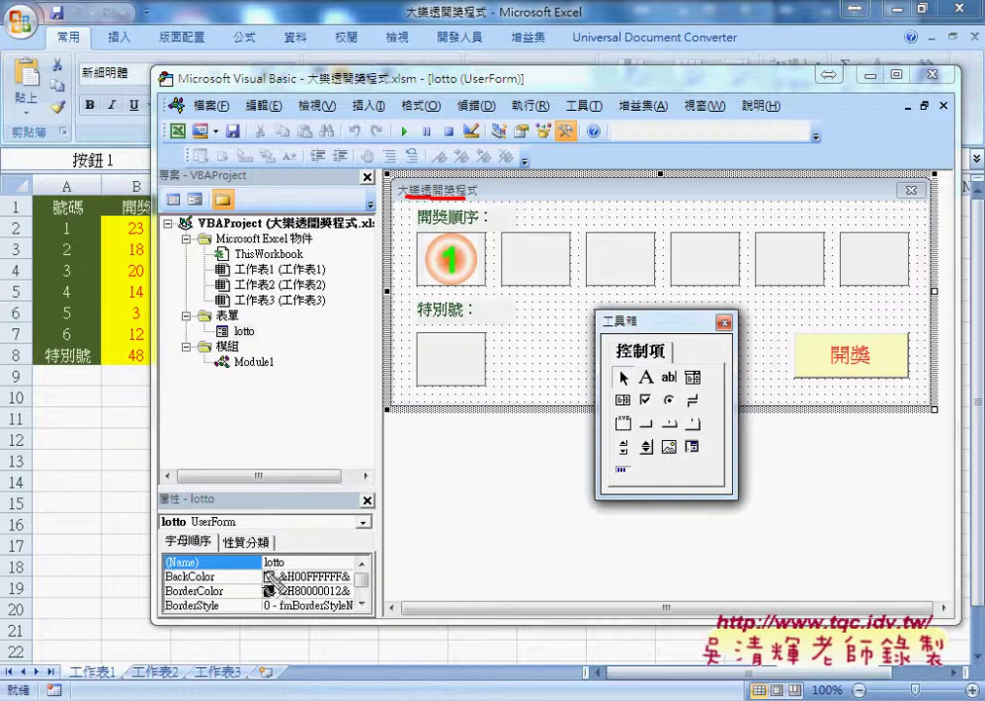
pyautogui.moveTo(264, 571)
pyautogui.mouseDown()
pyautogui.moveTo(285, 572)
pyautogui.moveTo(286, 558)
pyautogui.mouseUp()
pyautogui.moveTo(255, 325); pyautogui.dragTo(252, 325)
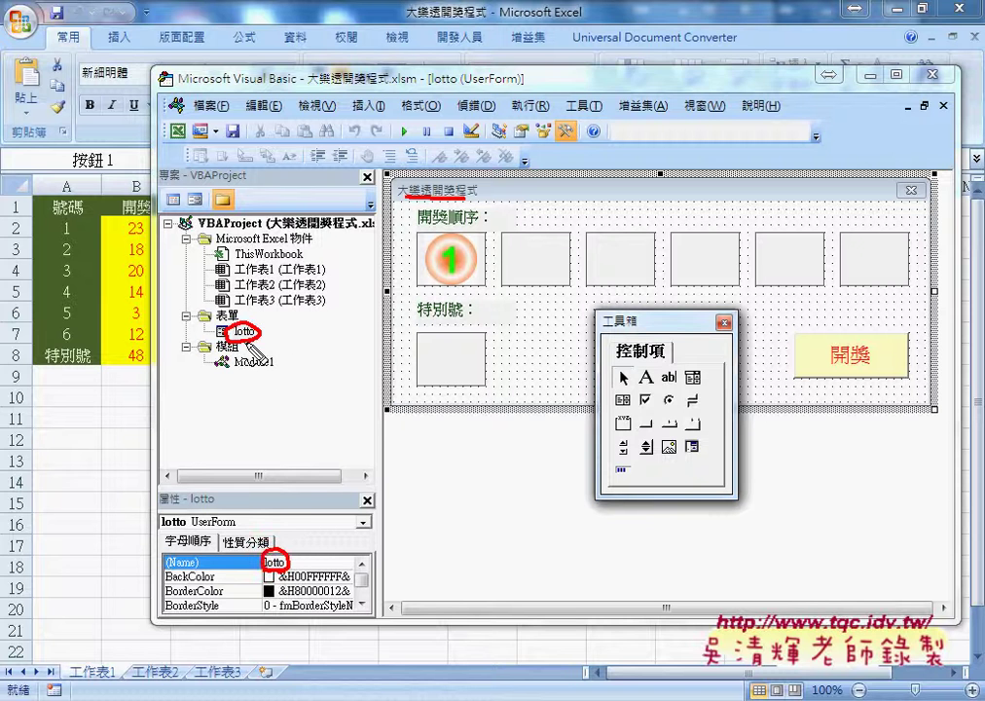
pyautogui.press('Escape')
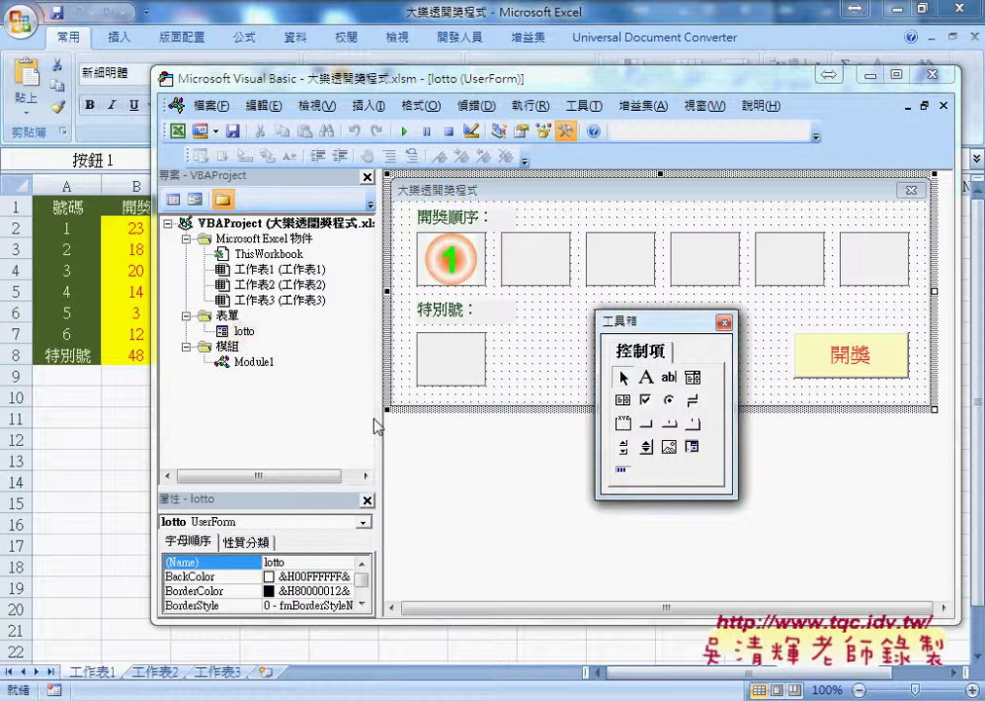
pyautogui.moveTo(309, 489); pyautogui.dragTo(310, 395)
pyautogui.click(344, 527)
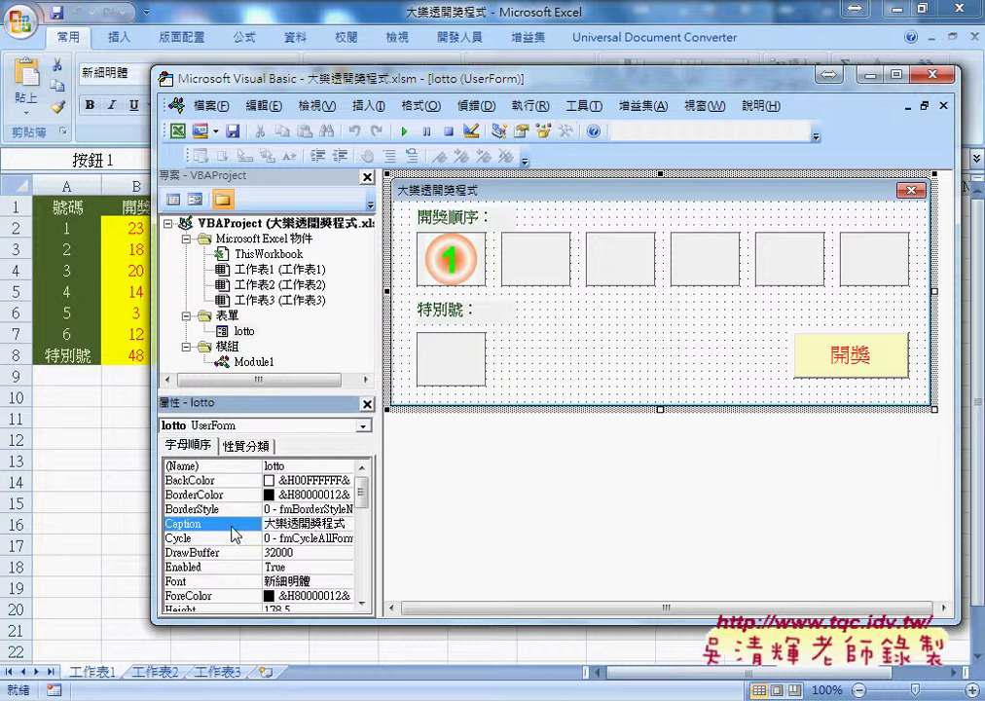
pyautogui.doubleClick(345, 527)
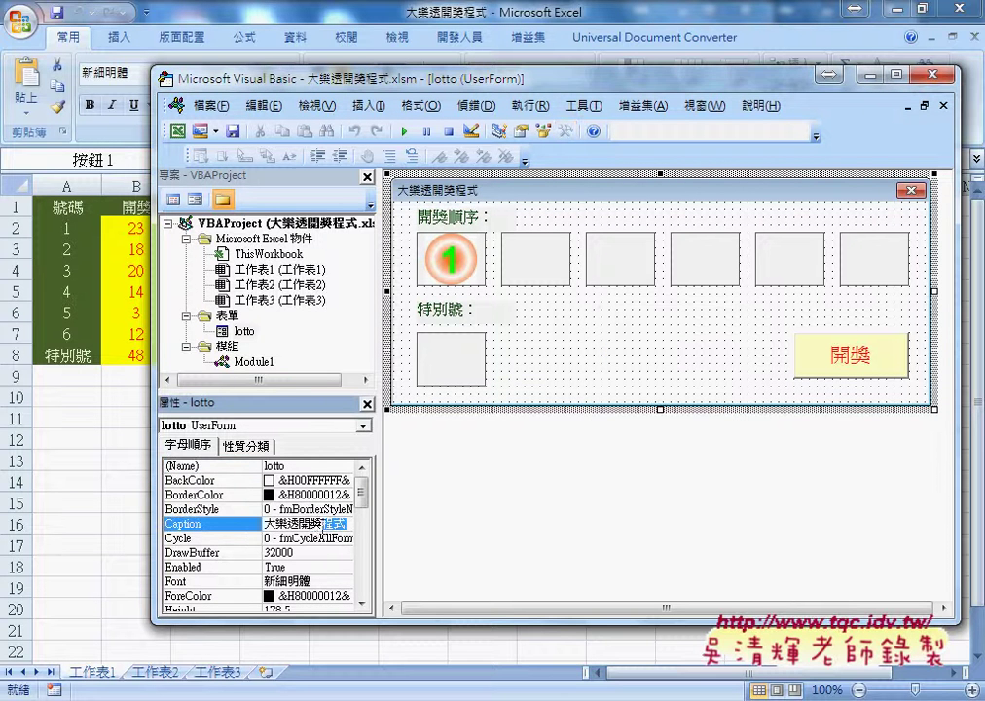
pyautogui.click(470, 220)
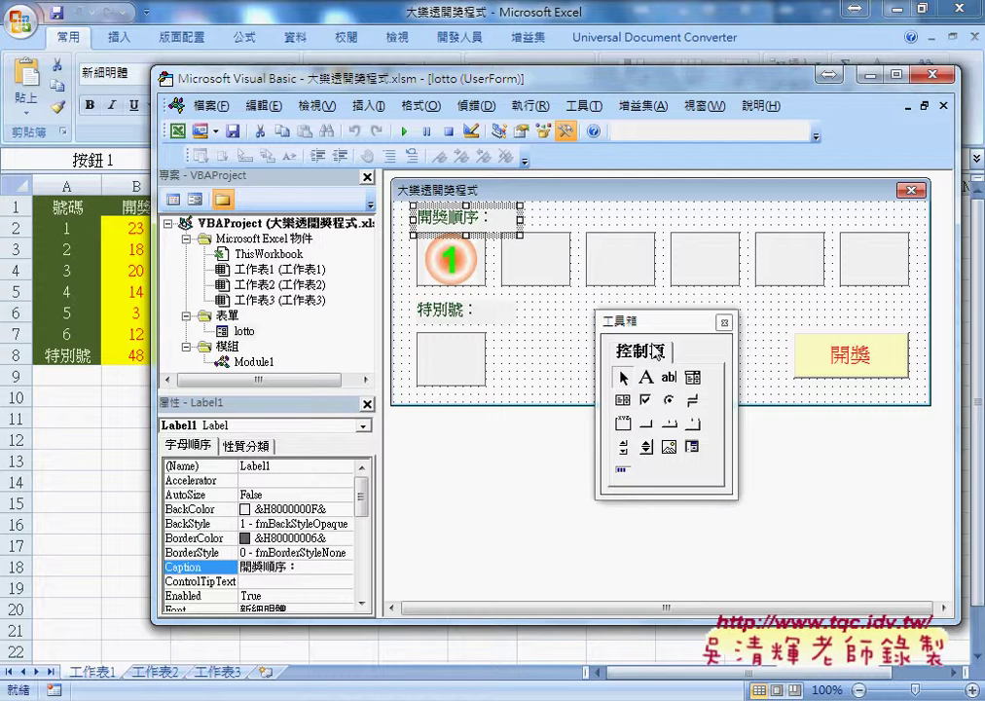
pyautogui.moveTo(657, 321); pyautogui.dragTo(706, 320)
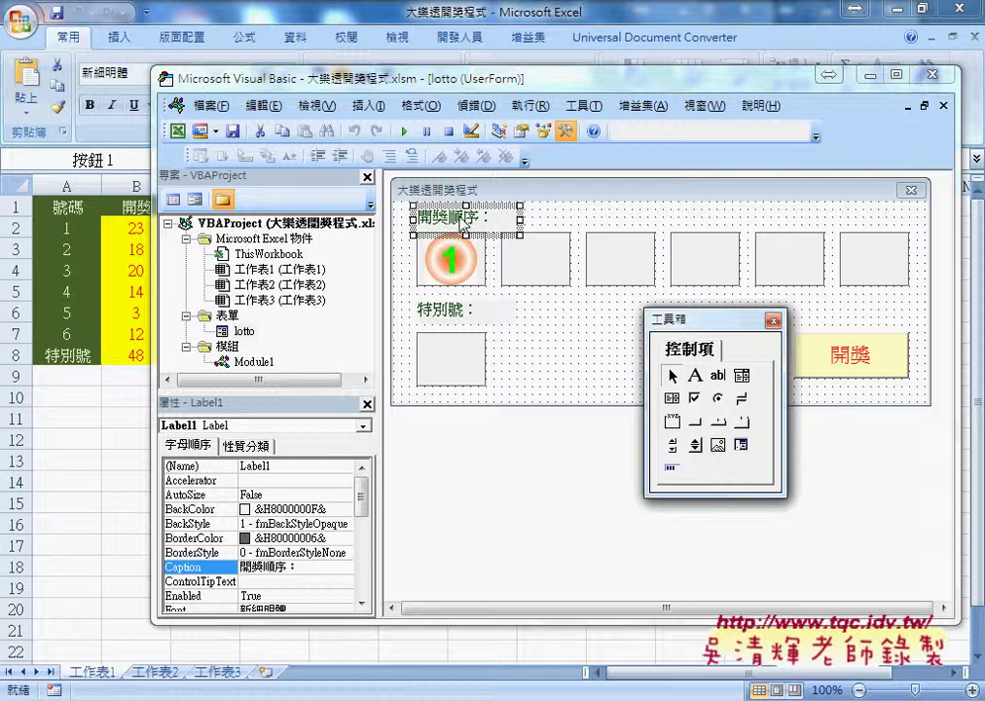
pyautogui.click(462, 321)
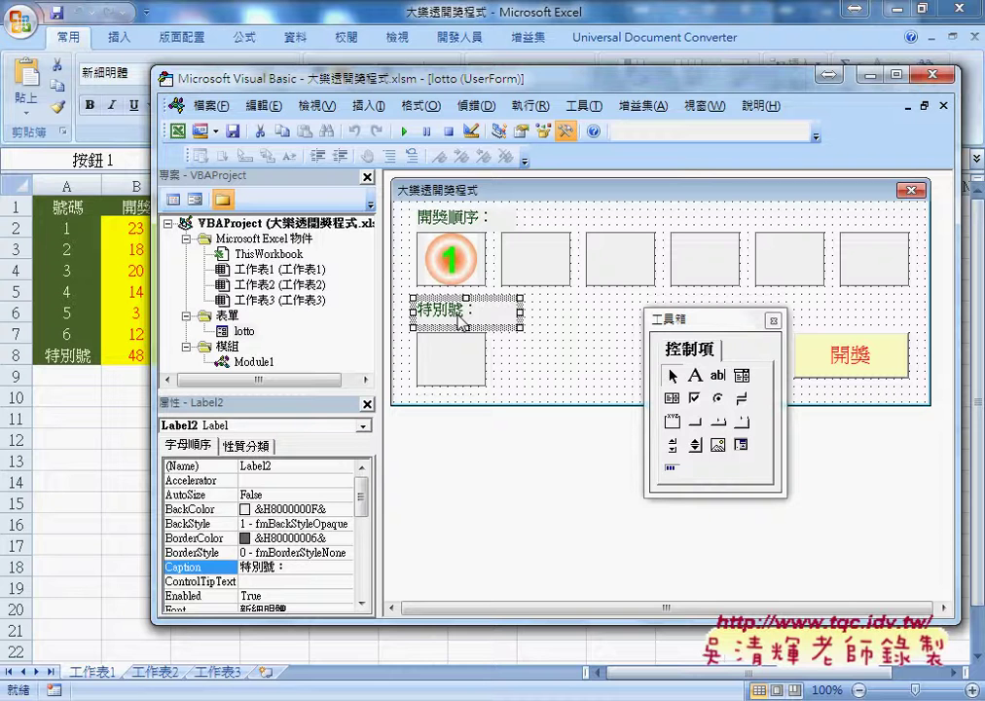
pyautogui.click(455, 265)
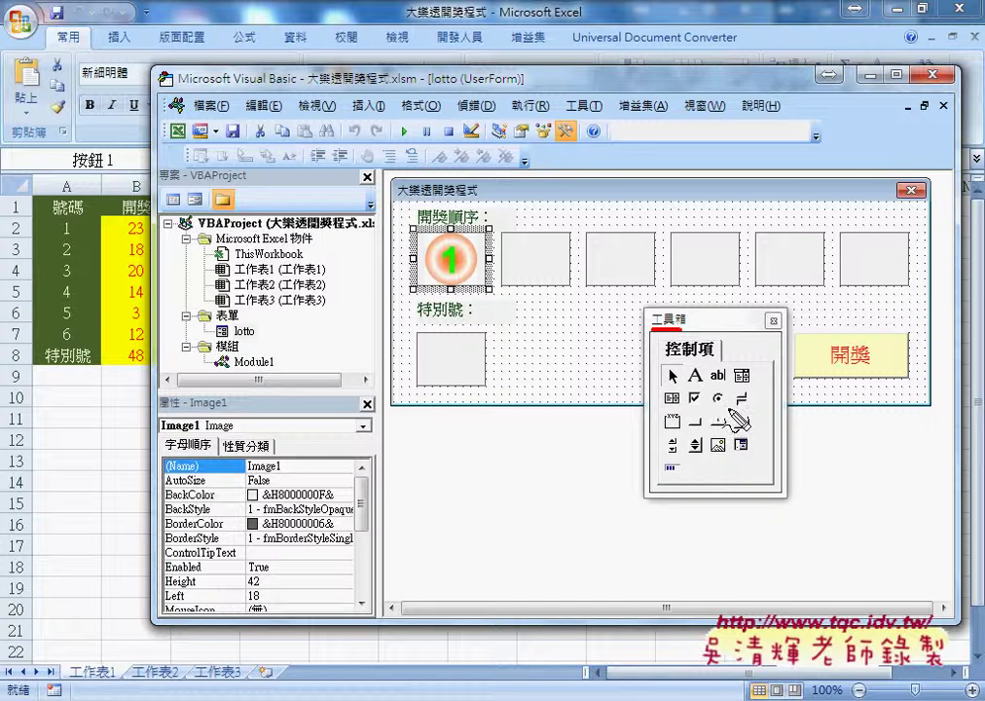
# - Annotate in red the Image control type and its link to the Image1 ball picture and name
pyautogui.moveTo(710, 435); pyautogui.dragTo(726, 457)
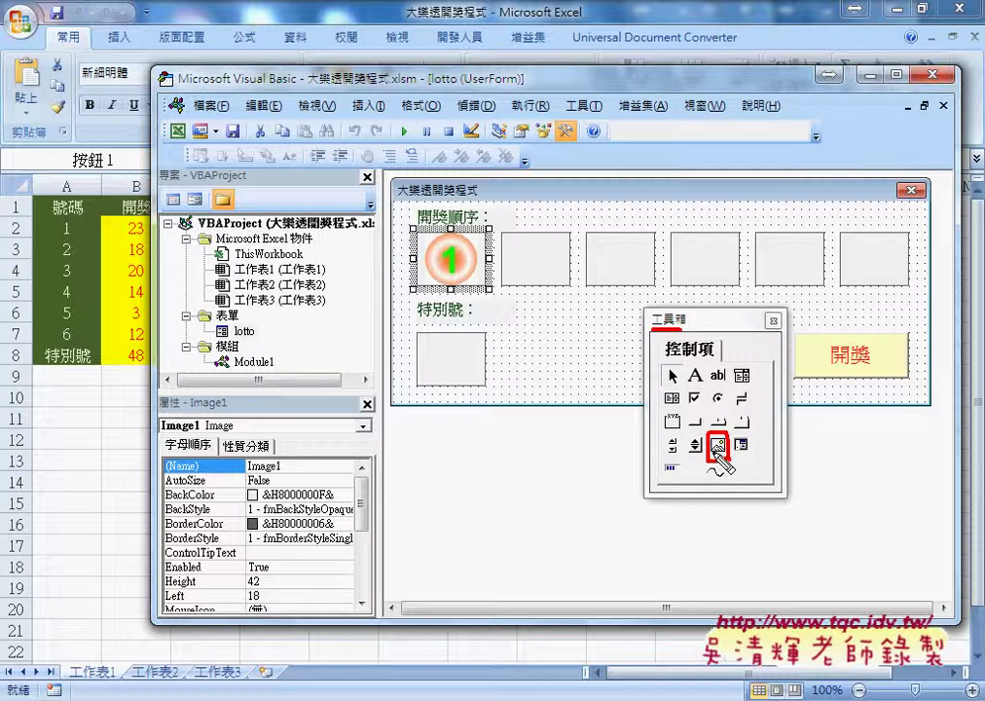
pyautogui.moveTo(200, 432); pyautogui.dragTo(234, 430)
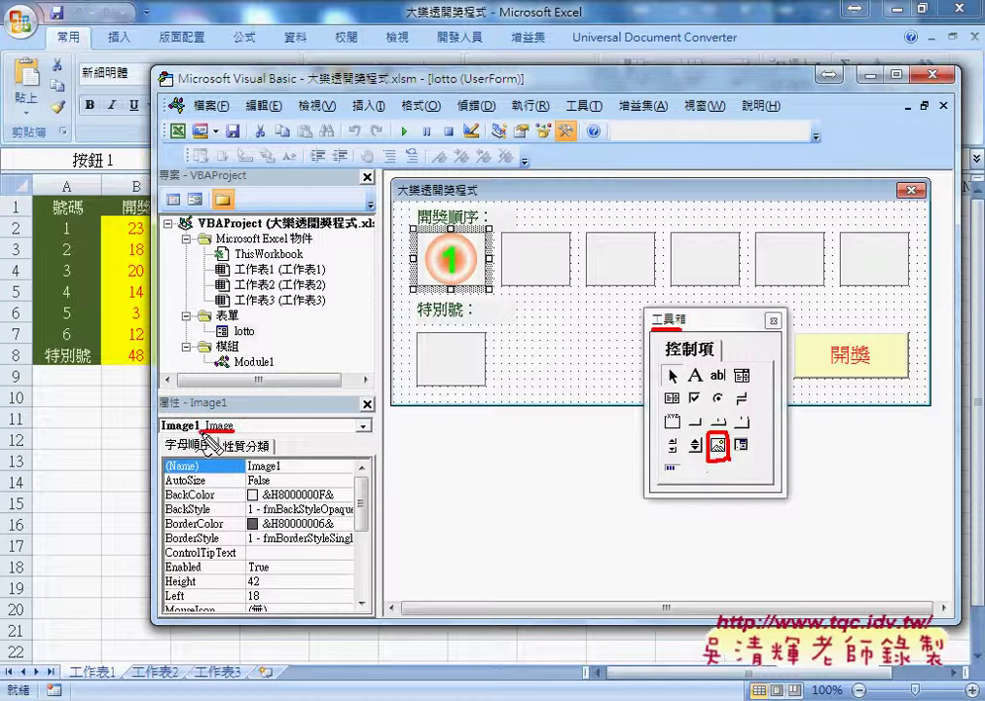
pyautogui.moveTo(713, 428)
pyautogui.mouseDown()
pyautogui.moveTo(516, 311)
pyautogui.moveTo(531, 322)
pyautogui.mouseUp()
pyautogui.moveTo(416, 285)
pyautogui.mouseDown()
pyautogui.moveTo(420, 236)
pyautogui.moveTo(488, 253)
pyautogui.moveTo(482, 292)
pyautogui.mouseUp()
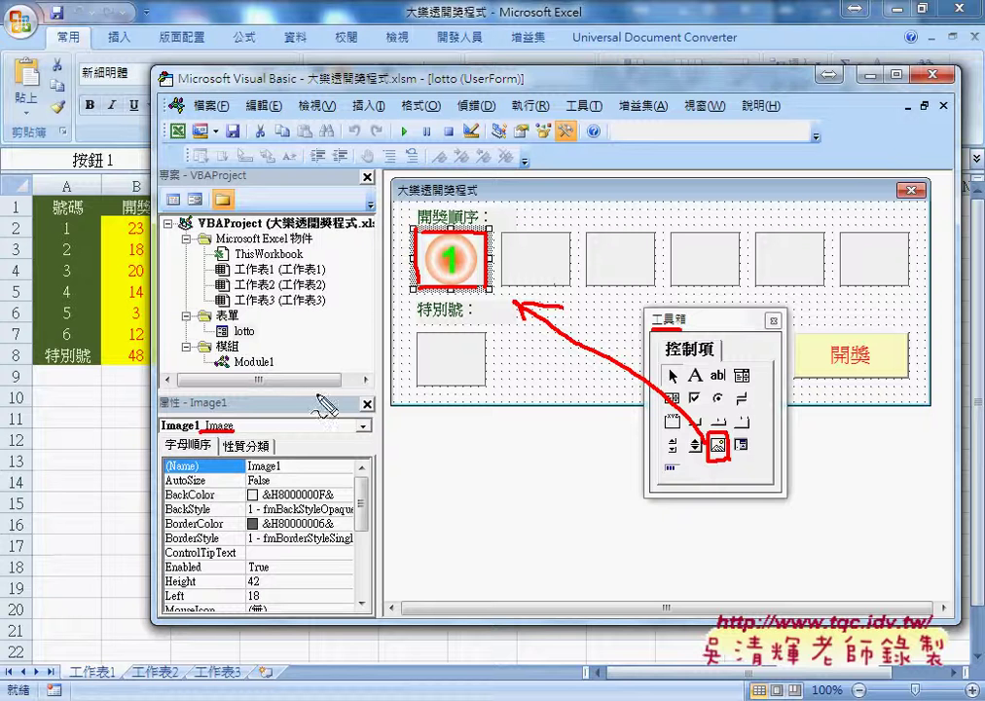
pyautogui.moveTo(247, 474); pyautogui.dragTo(282, 472)
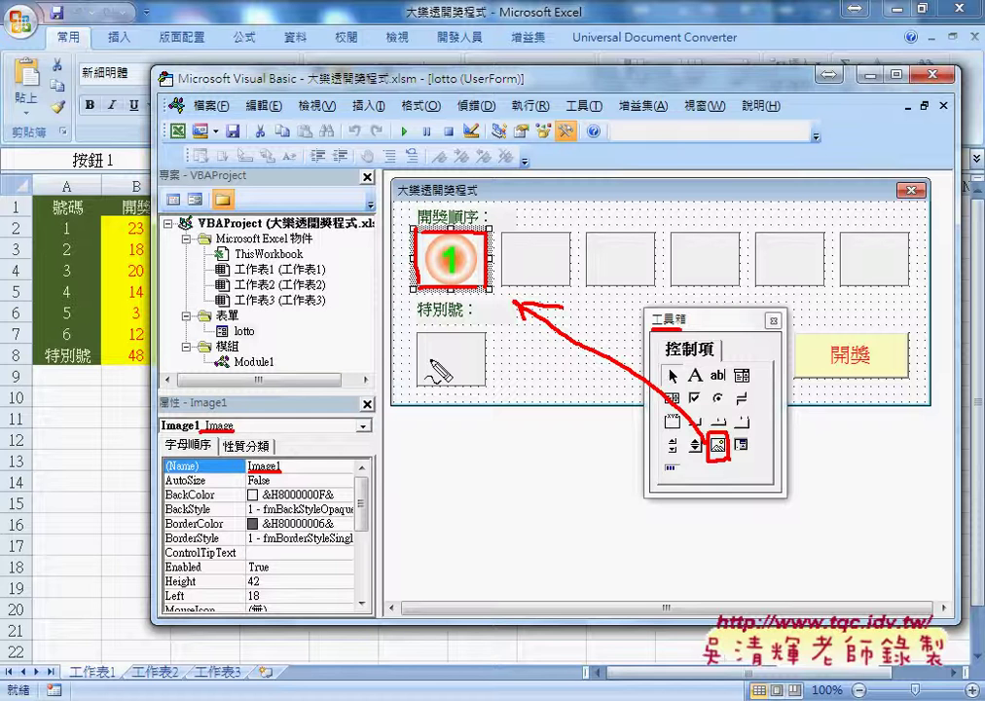
# - Mark the 開獎 button, clear the annotations, and open its CommandButton1_Click code
pyautogui.moveTo(798, 372)
pyautogui.mouseDown()
pyautogui.moveTo(901, 331)
pyautogui.moveTo(825, 378)
pyautogui.mouseUp()
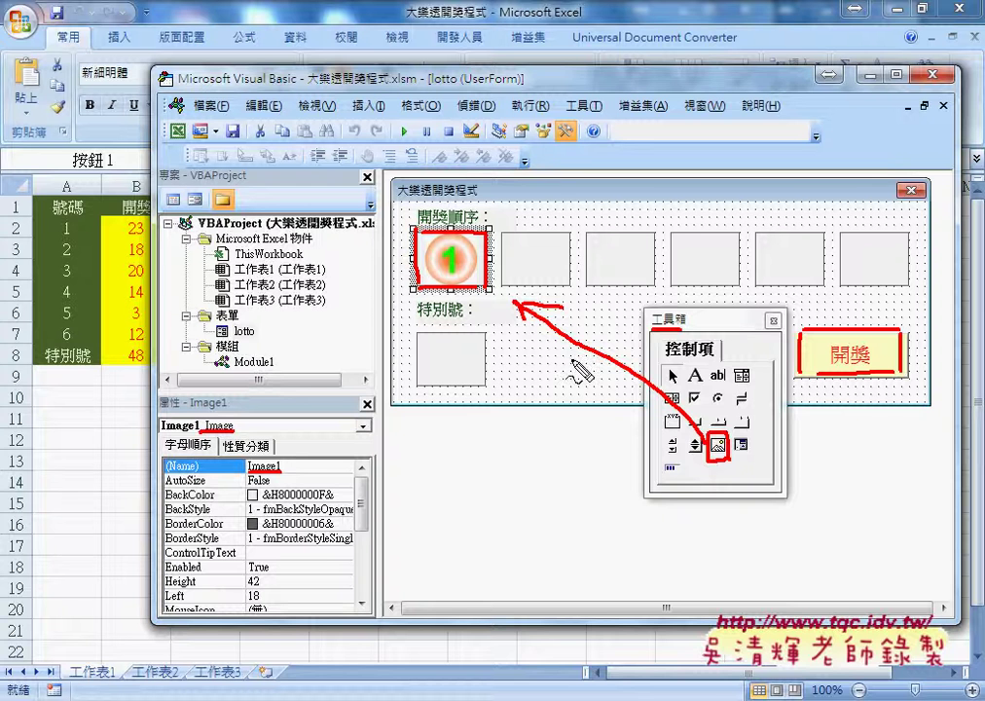
pyautogui.press('Escape')
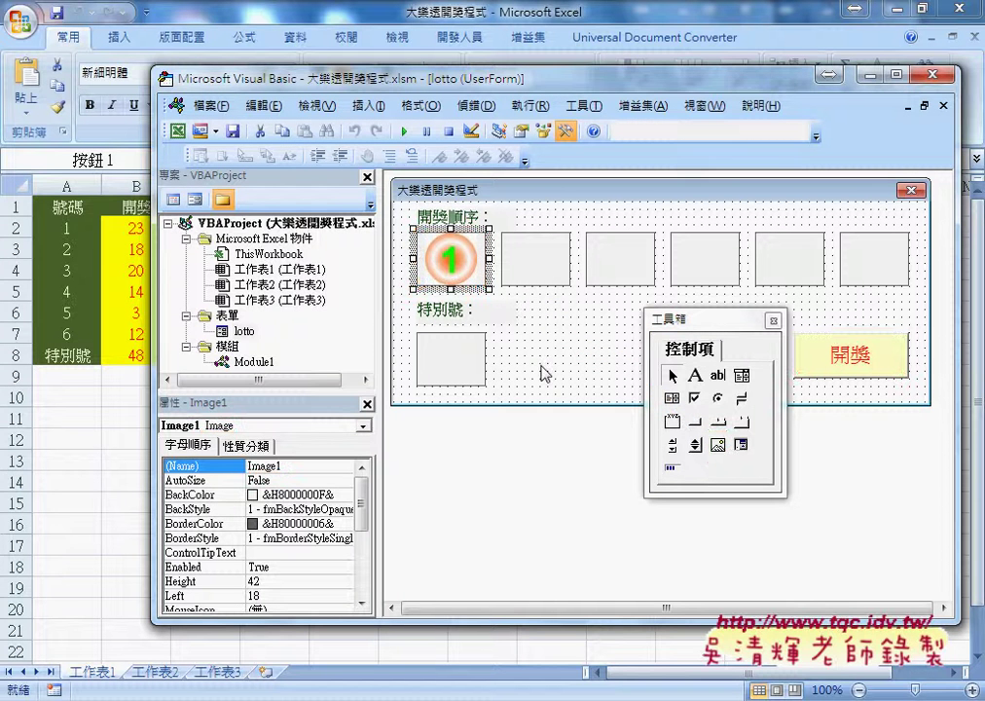
pyautogui.doubleClick(823, 353)
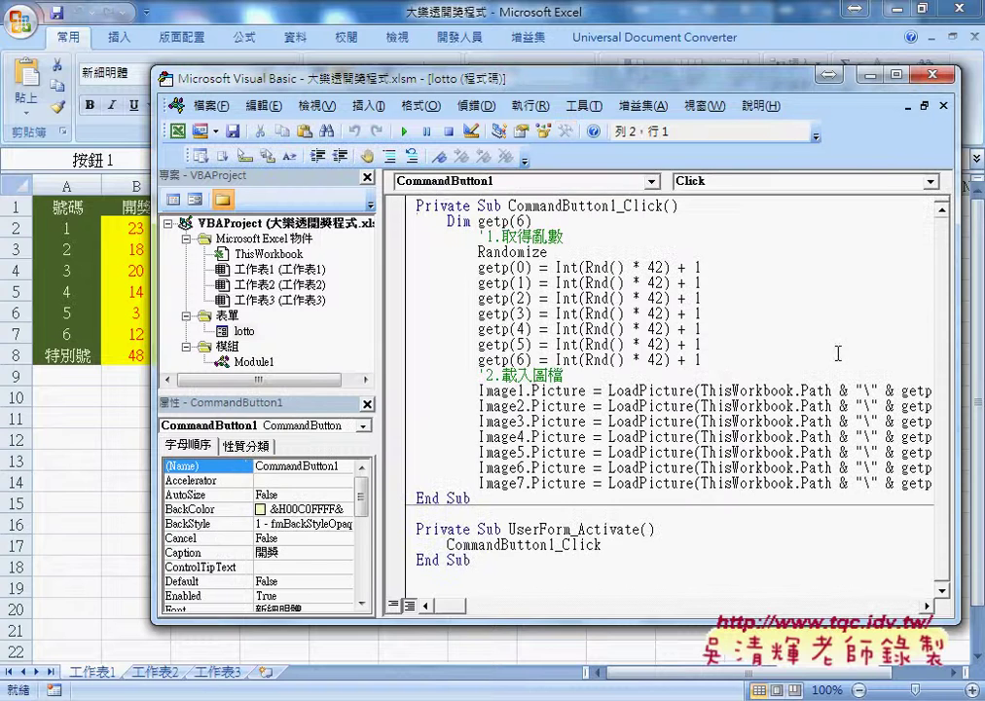
# - Move and widen the Visual Basic editor so full code lines show, highlighting the random number assignments
pyautogui.moveTo(556, 83); pyautogui.dragTo(380, 56)
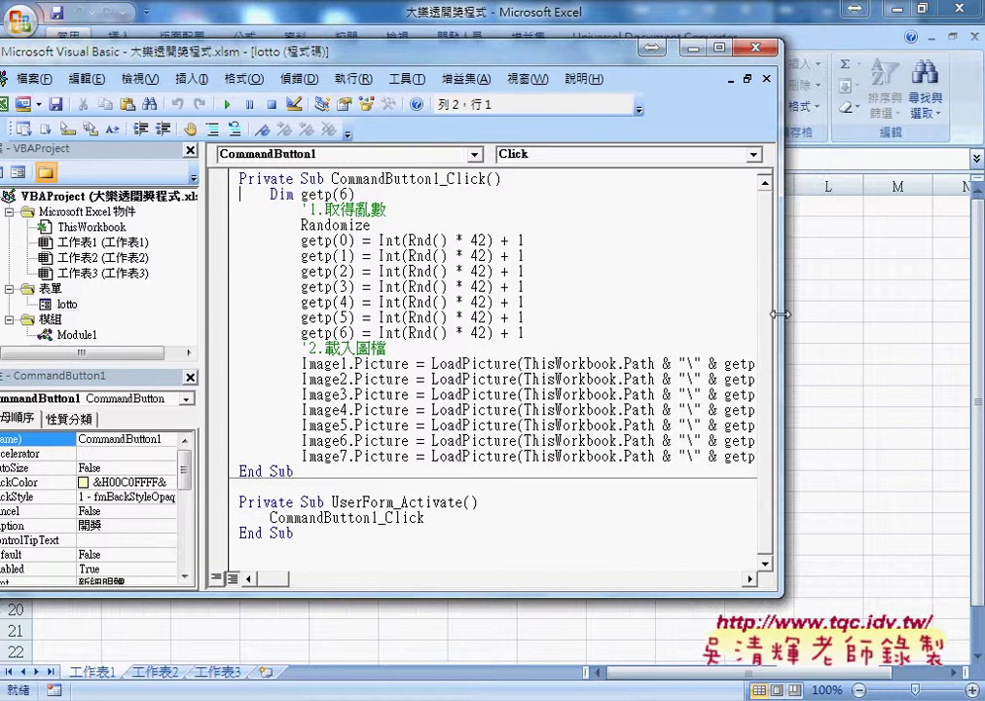
pyautogui.moveTo(780, 313); pyautogui.dragTo(914, 314)
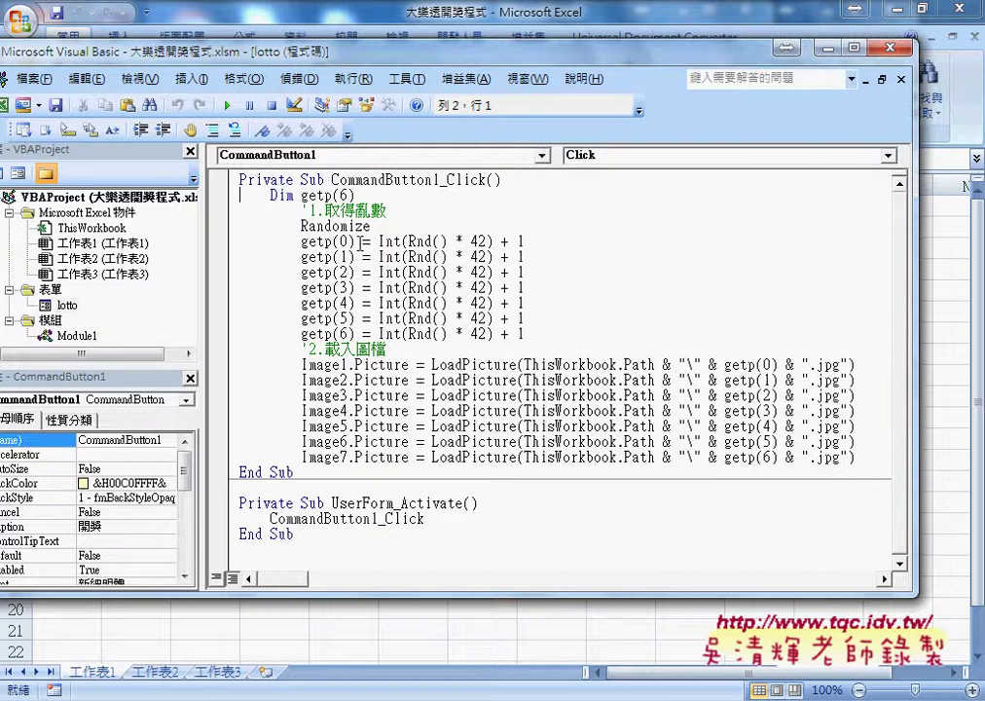
pyautogui.moveTo(301, 242); pyautogui.dragTo(526, 257)
pyautogui.click(528, 334)
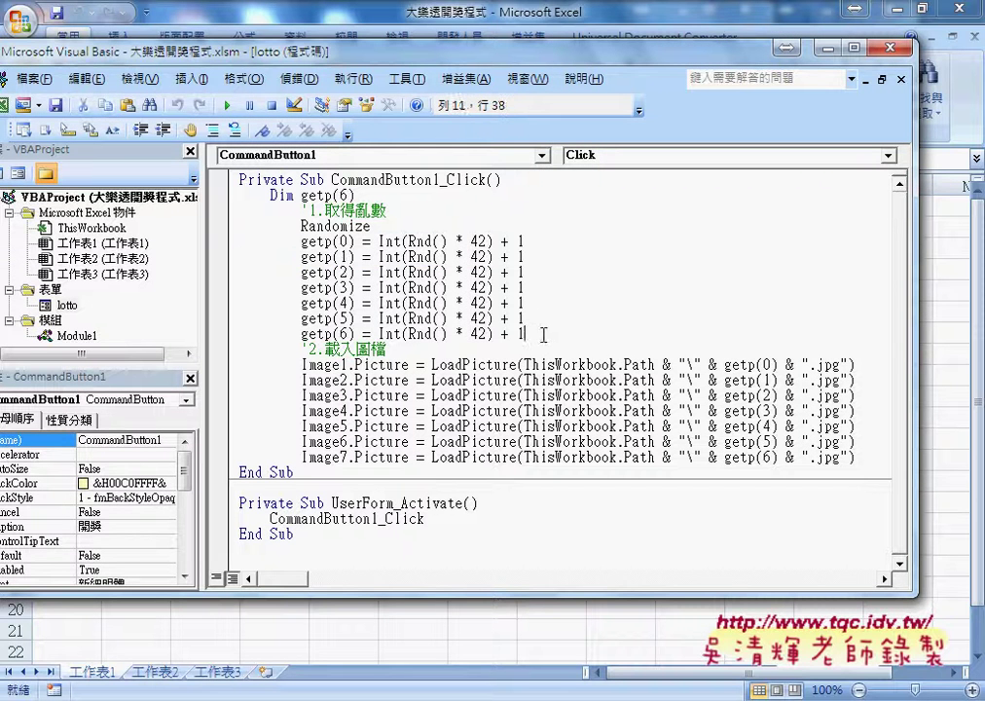
# - Point out the getp lines and select the 42 in the Int(Rnd() * 42) + 1 formulas
pyautogui.moveTo(394, 334); pyautogui.dragTo(398, 319)
pyautogui.click(393, 334)
pyautogui.click(379, 242)
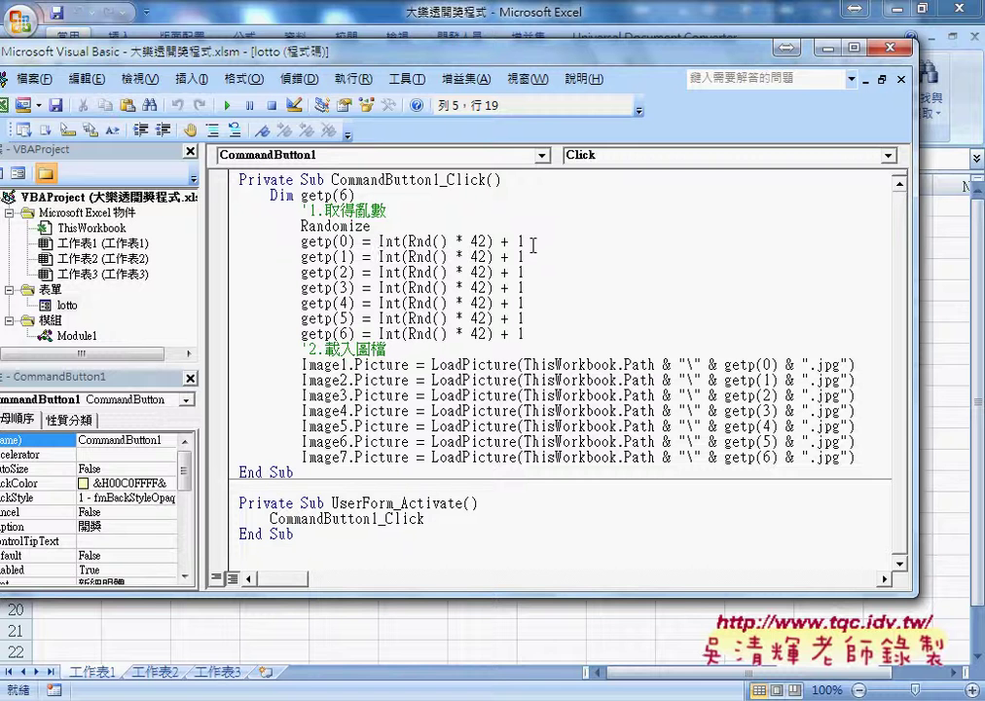
pyautogui.doubleClick(478, 241)
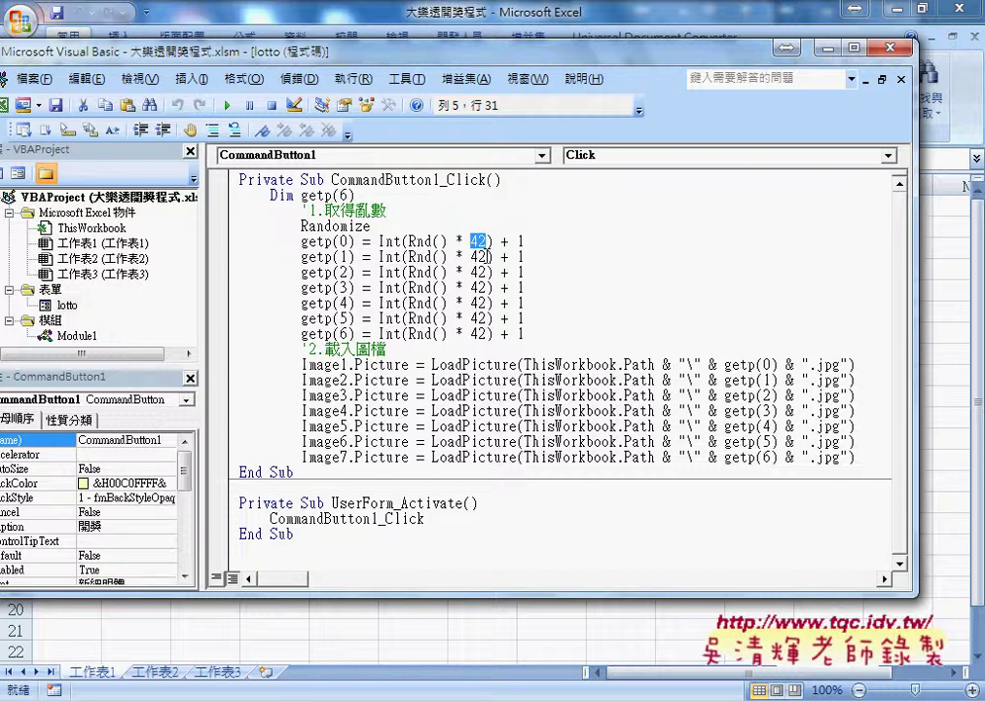
pyautogui.click(487, 256)
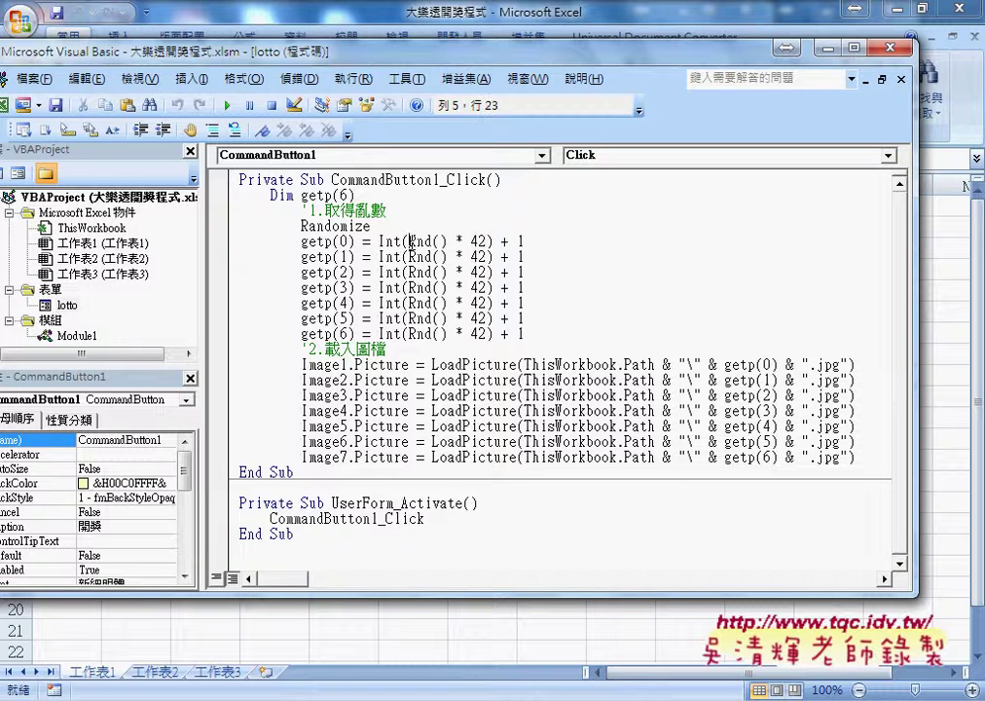
# - Highlight the Int(Rnd() * 42) + 1 formula and the getp(6) declaration in the code
pyautogui.moveTo(408, 241); pyautogui.dragTo(500, 241)
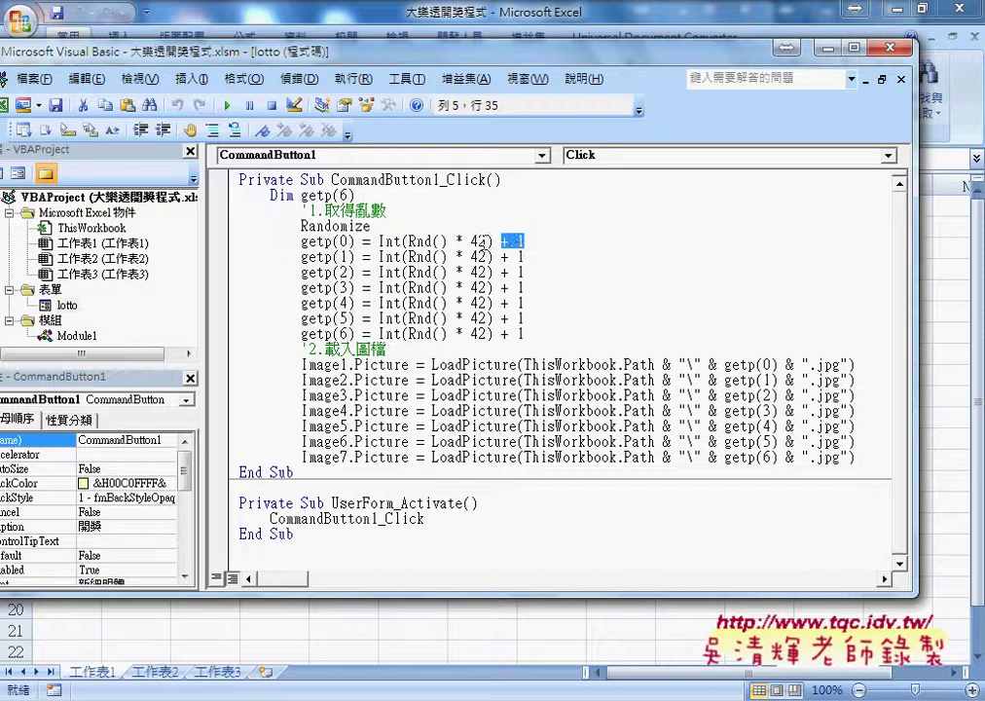
pyautogui.moveTo(541, 243); pyautogui.dragTo(377, 241)
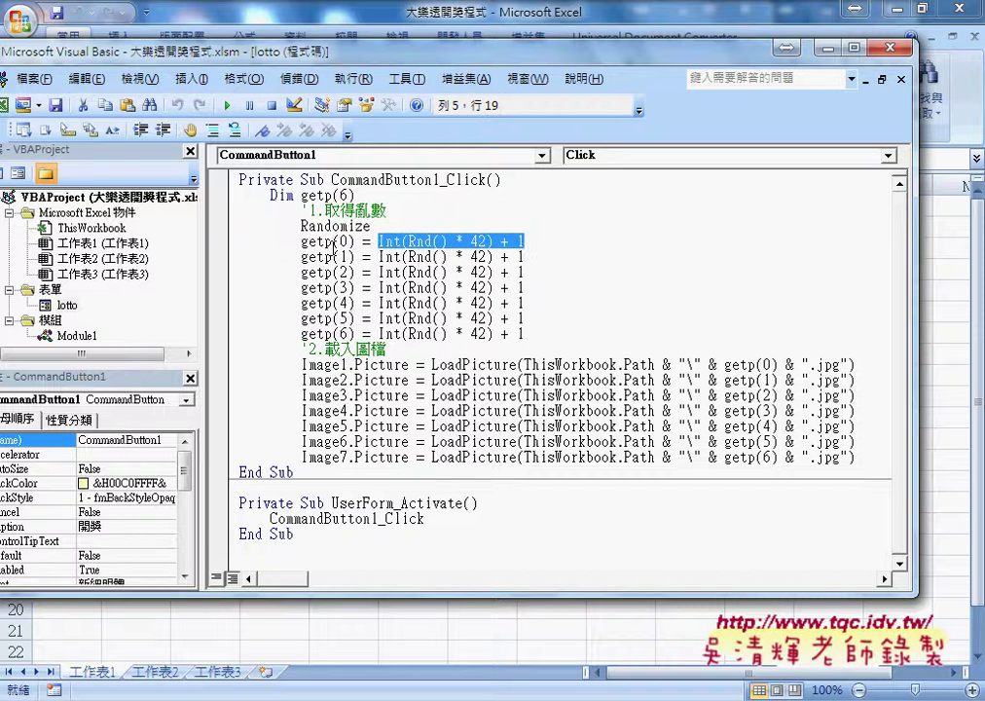
pyautogui.moveTo(357, 195); pyautogui.dragTo(301, 195)
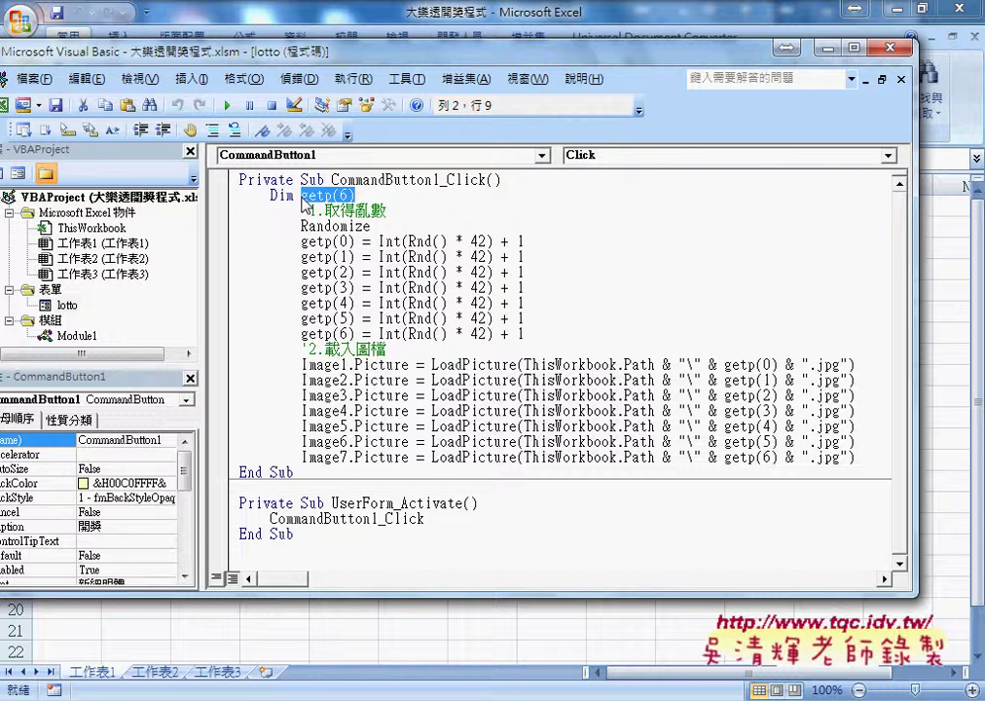
pyautogui.moveTo(301, 198); pyautogui.dragTo(363, 217)
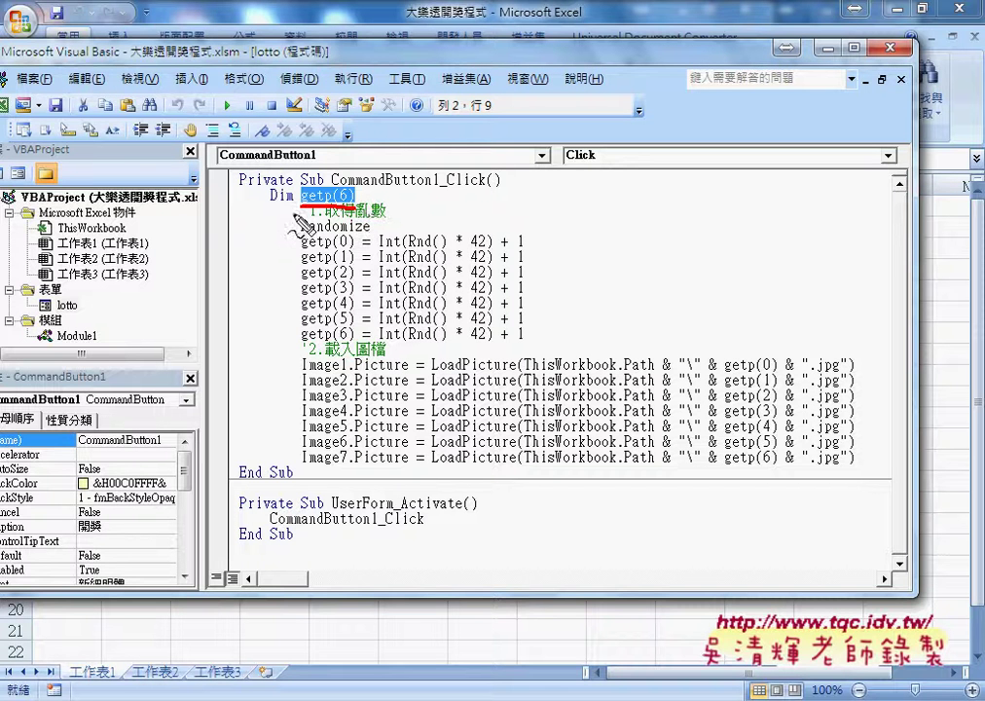
# - Sketch the getp(6) array from the Dim line as a box divided into slots
pyautogui.moveTo(269, 208); pyautogui.dragTo(288, 209)
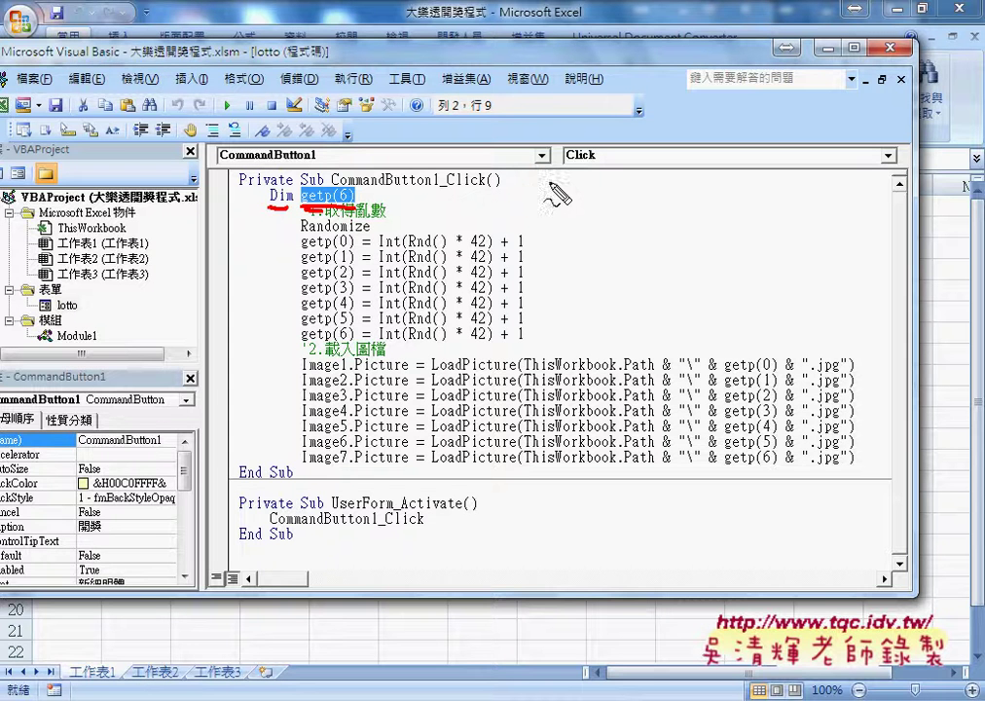
pyautogui.moveTo(545, 182)
pyautogui.mouseDown()
pyautogui.moveTo(536, 211)
pyautogui.moveTo(582, 208)
pyautogui.mouseUp()
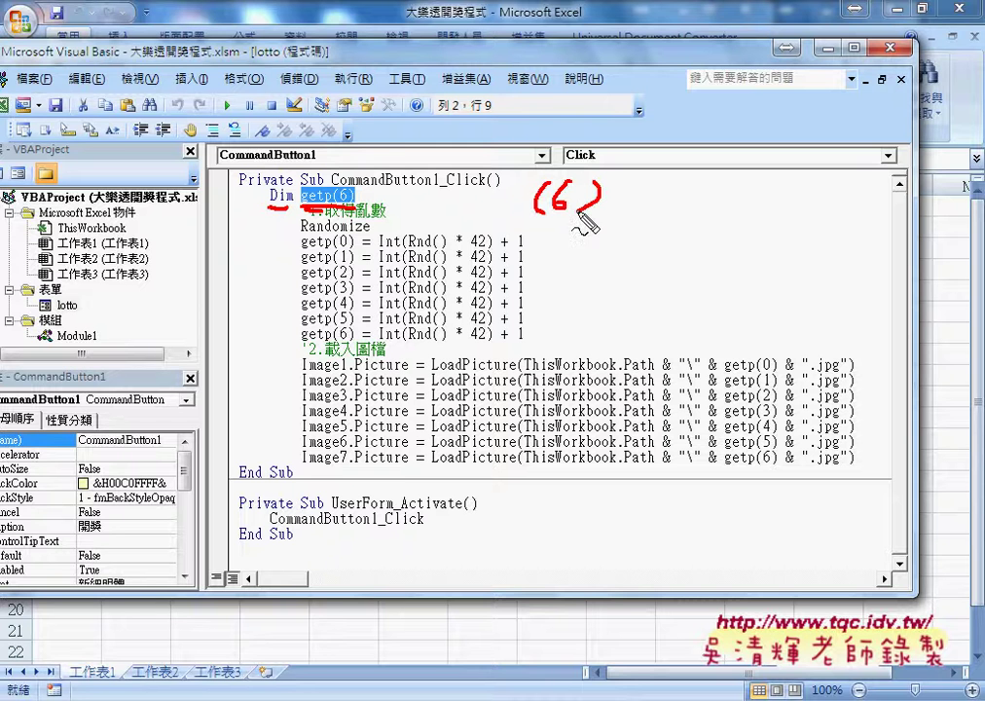
pyautogui.moveTo(705, 175)
pyautogui.mouseDown()
pyautogui.moveTo(701, 206)
pyautogui.moveTo(878, 205)
pyautogui.mouseUp()
pyautogui.moveTo(701, 207); pyautogui.dragTo(876, 207)
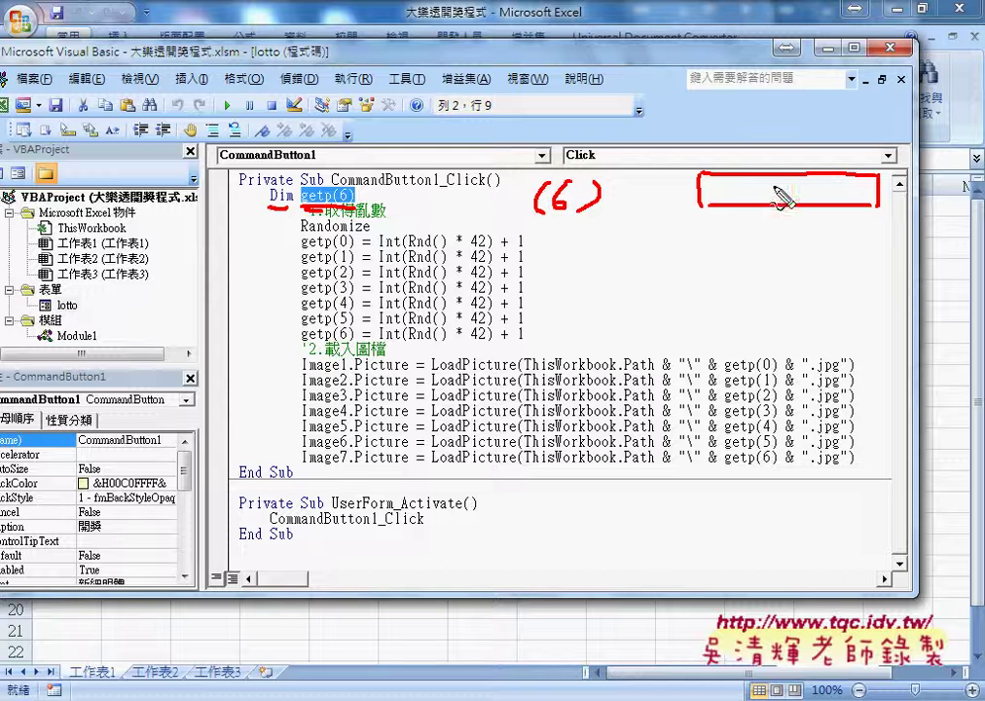
pyautogui.moveTo(773, 176)
pyautogui.mouseDown()
pyautogui.moveTo(773, 206)
pyautogui.moveTo(717, 207)
pyautogui.mouseUp()
pyautogui.moveTo(803, 176)
pyautogui.mouseDown()
pyautogui.moveTo(804, 207)
pyautogui.moveTo(855, 207)
pyautogui.mouseUp()
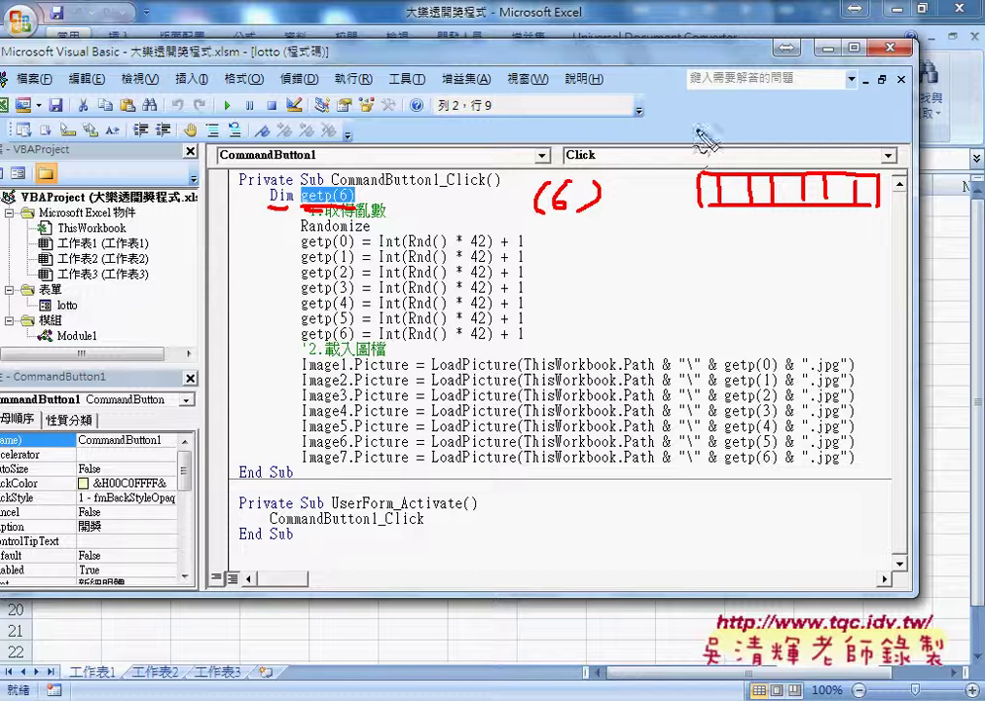
# - Label the array slots 0 to 6 and note that getp holds 7 elements
pyautogui.moveTo(703, 132); pyautogui.dragTo(701, 136)
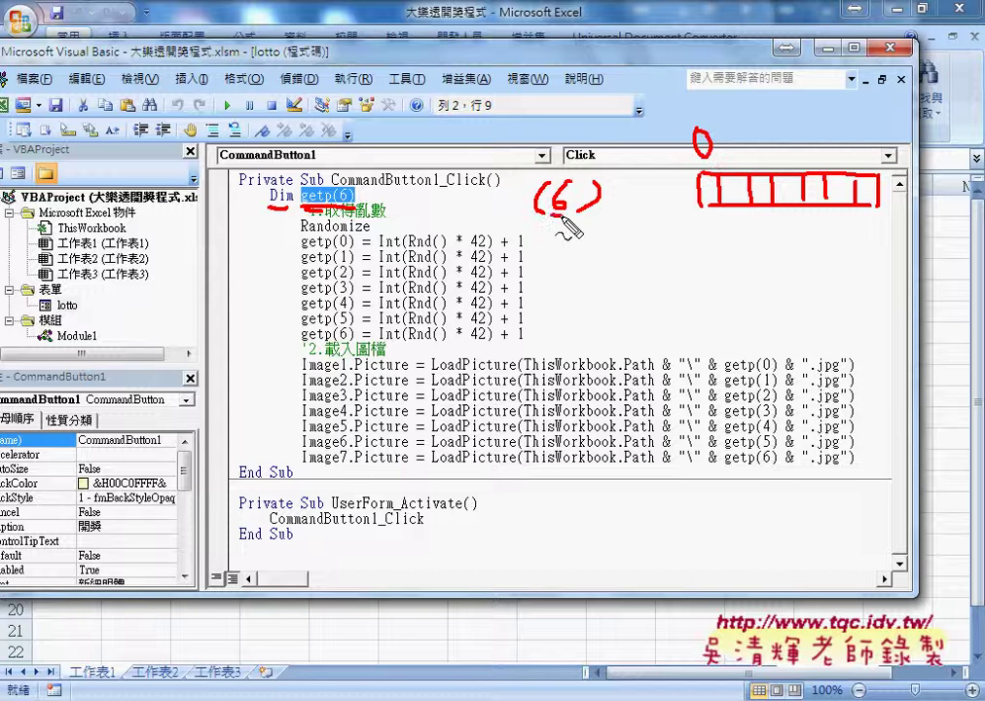
pyautogui.moveTo(552, 216); pyautogui.dragTo(566, 222)
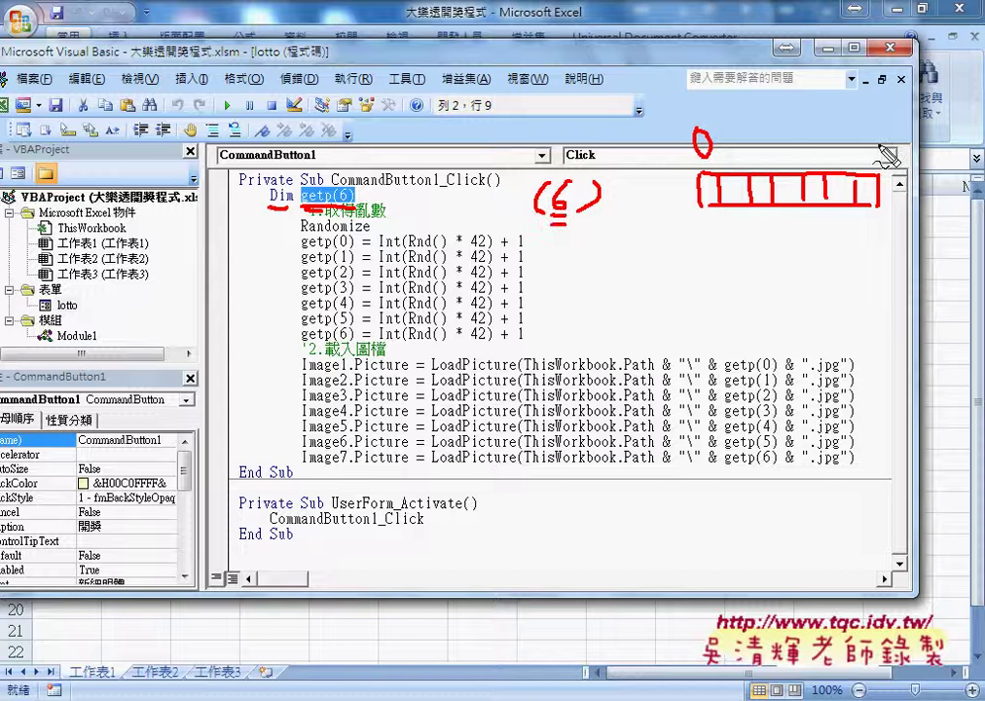
pyautogui.moveTo(878, 138); pyautogui.dragTo(870, 156)
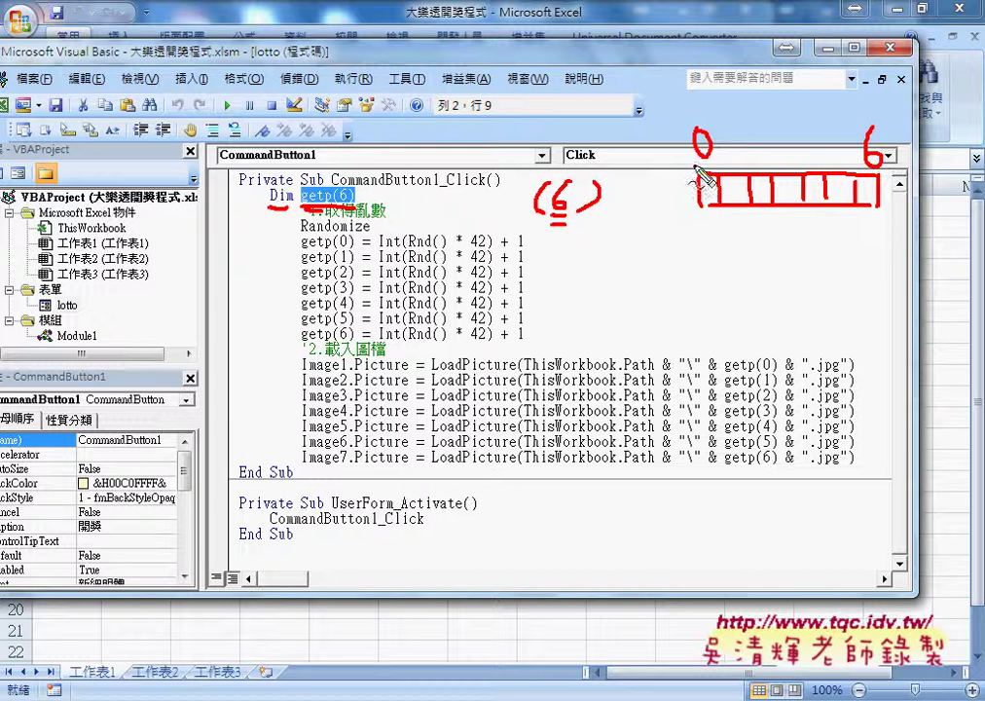
pyautogui.moveTo(700, 171); pyautogui.dragTo(718, 179)
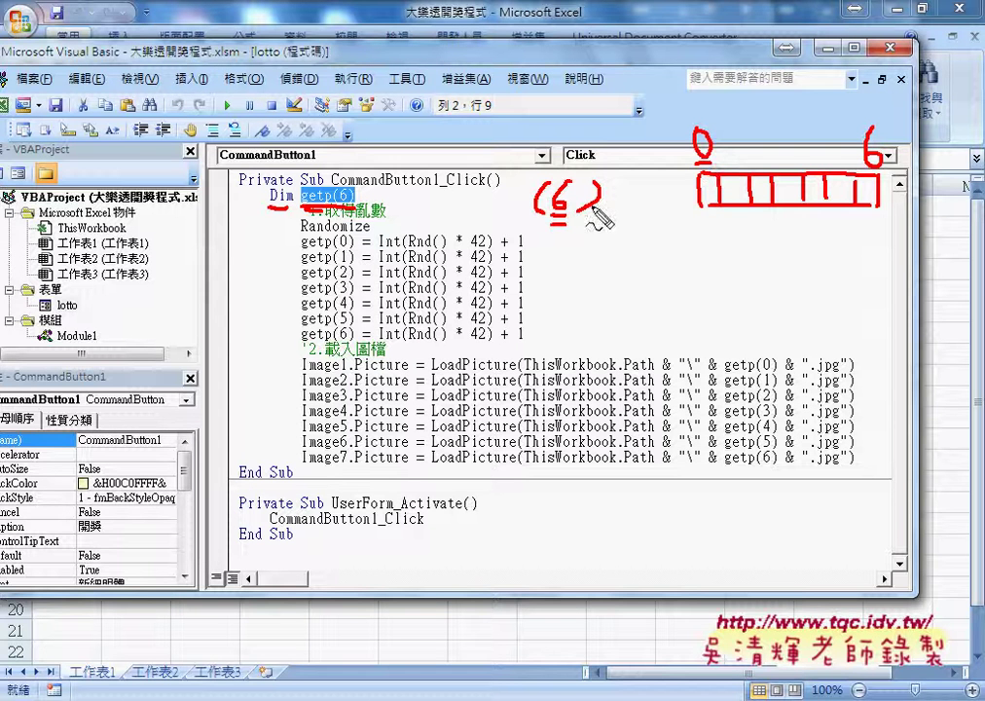
pyautogui.moveTo(334, 251); pyautogui.dragTo(352, 249)
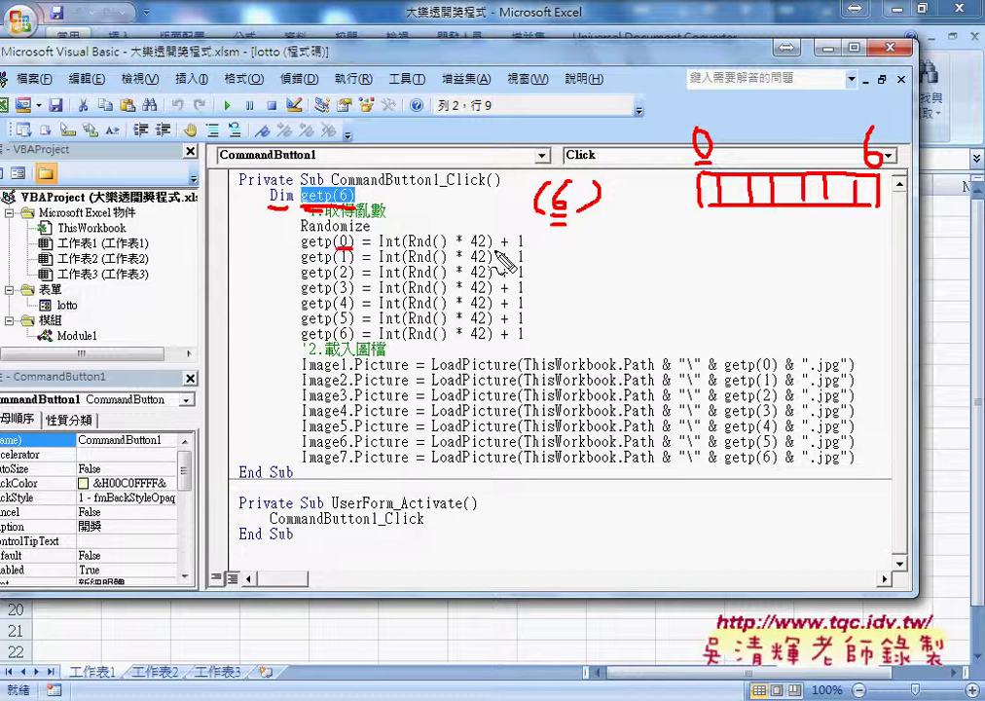
pyautogui.moveTo(332, 341); pyautogui.dragTo(354, 343)
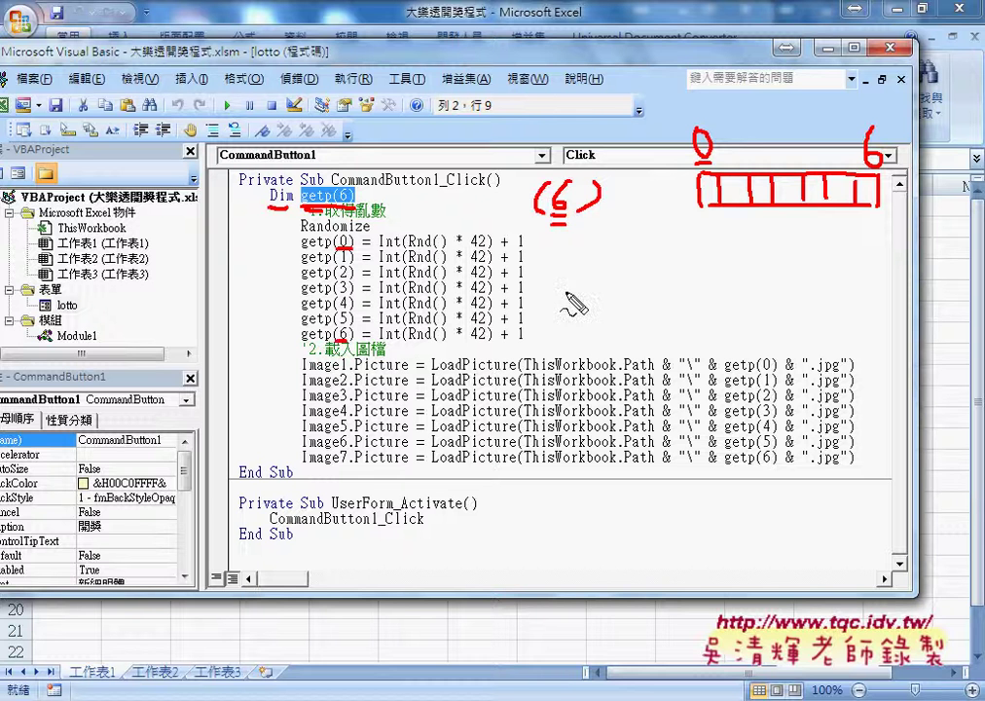
pyautogui.moveTo(270, 265); pyautogui.dragTo(268, 300)
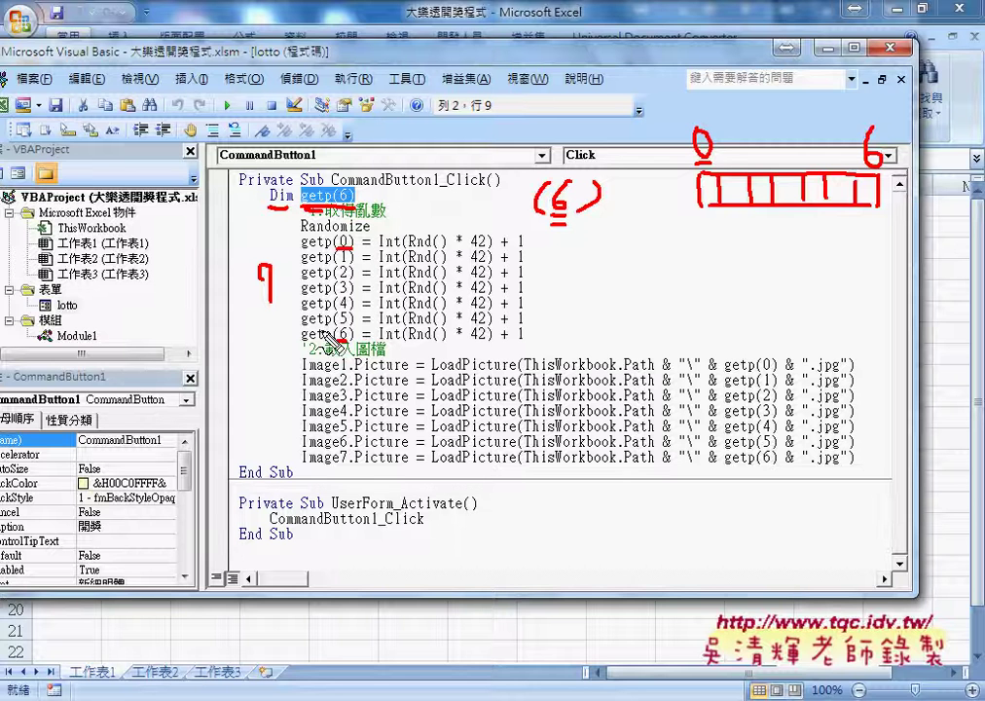
# - Annotate the ThisWorkbook.Path and backslash parts of the Image1 picture-loading line
pyautogui.moveTo(524, 372); pyautogui.dragTo(612, 373)
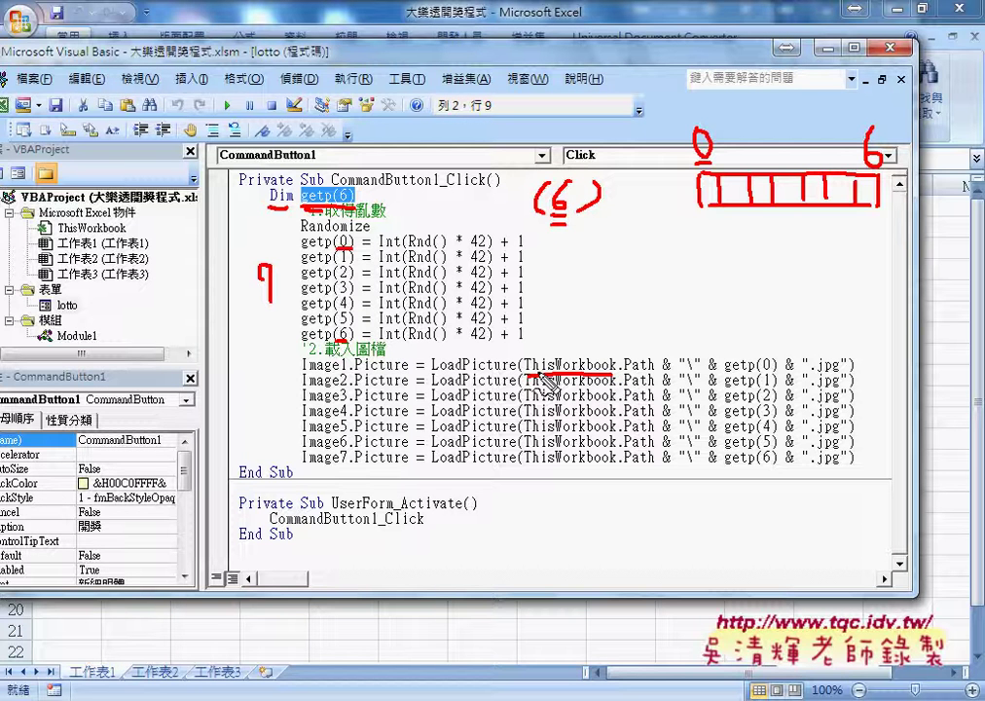
pyautogui.moveTo(623, 372); pyautogui.dragTo(656, 372)
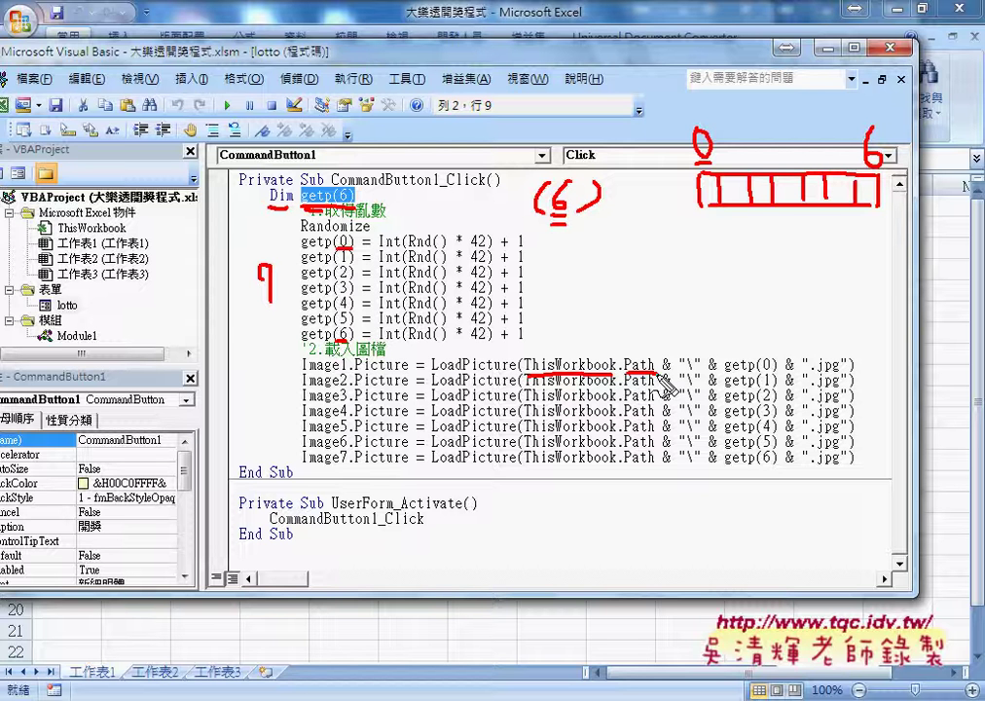
pyautogui.moveTo(680, 369); pyautogui.dragTo(697, 372)
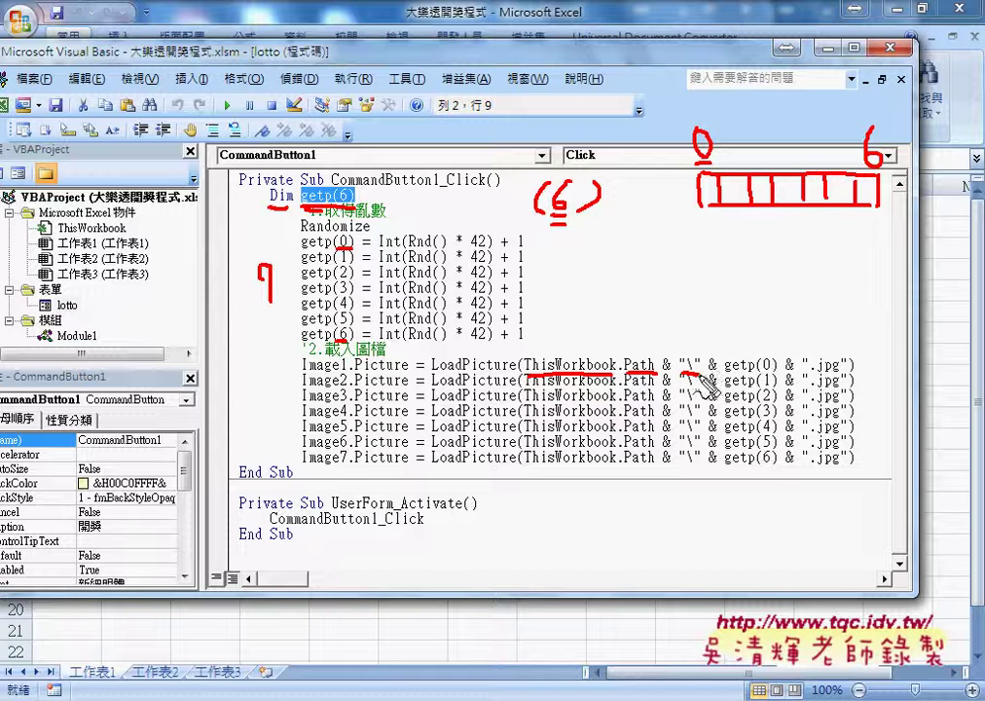
pyautogui.moveTo(630, 286); pyautogui.dragTo(652, 327)
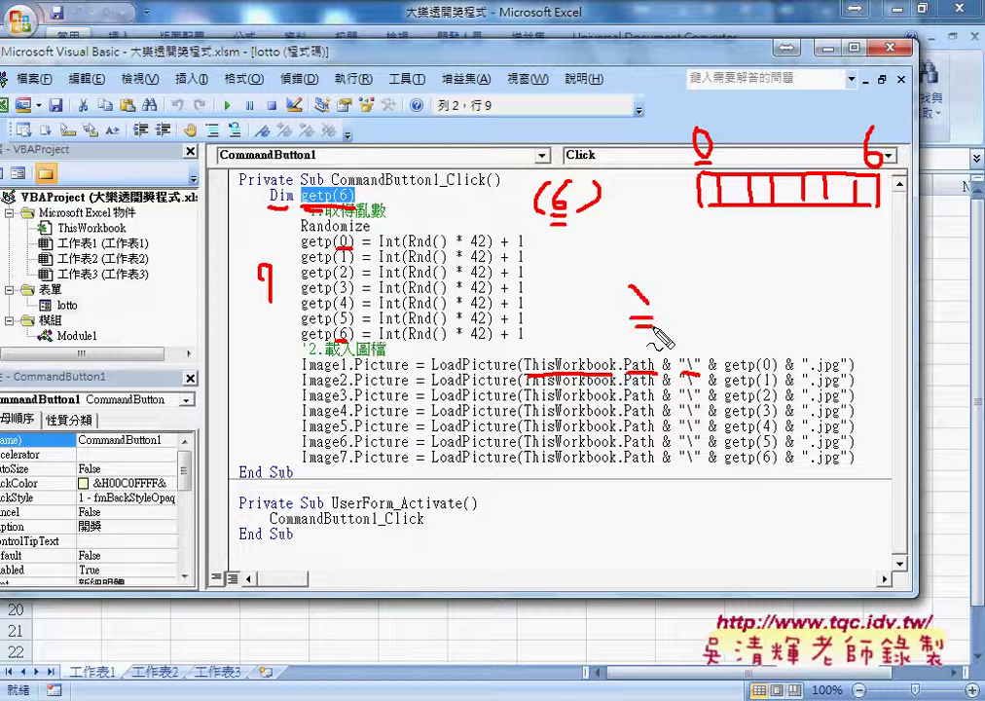
pyautogui.moveTo(729, 370); pyautogui.dragTo(776, 370)
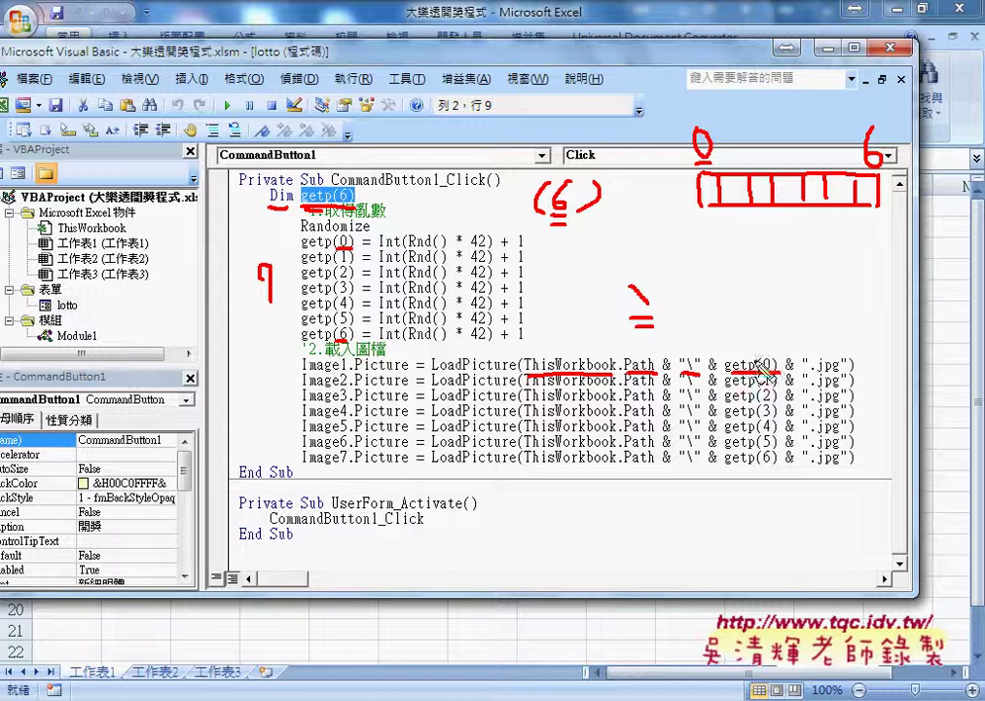
pyautogui.moveTo(751, 326); pyautogui.dragTo(751, 344)
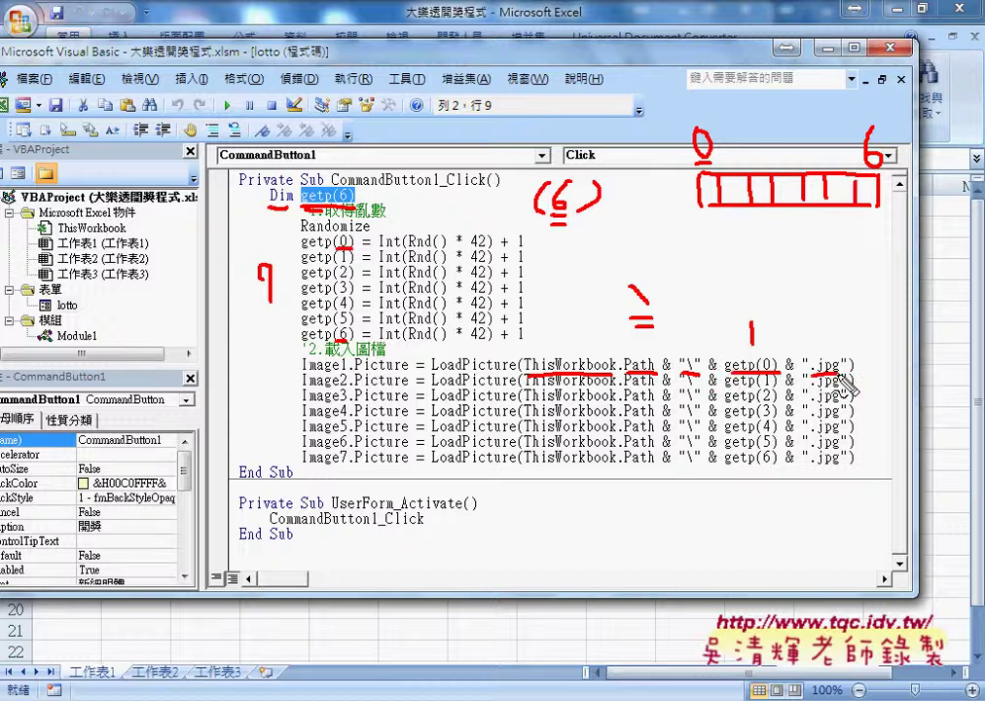
pyautogui.moveTo(811, 371); pyautogui.dragTo(841, 370)
pyautogui.press('Escape')
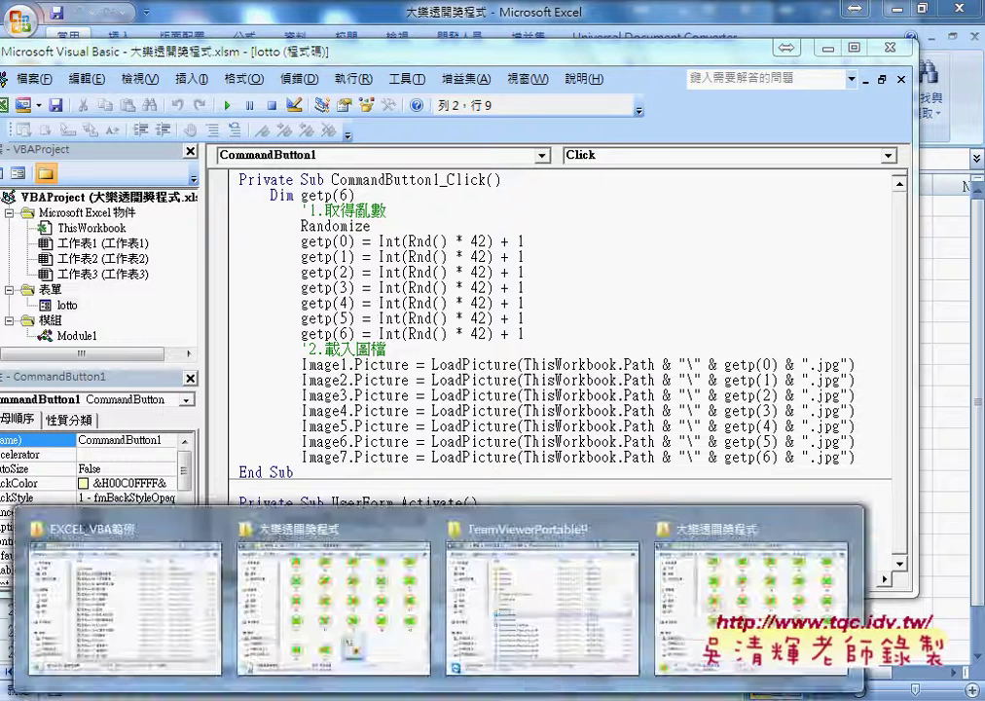
# - Make the ball image folder show file extensions (1.JPG–25.JPG), then return to the code
pyautogui.click(726, 577)
pyautogui.scroll(5, 468, 345)
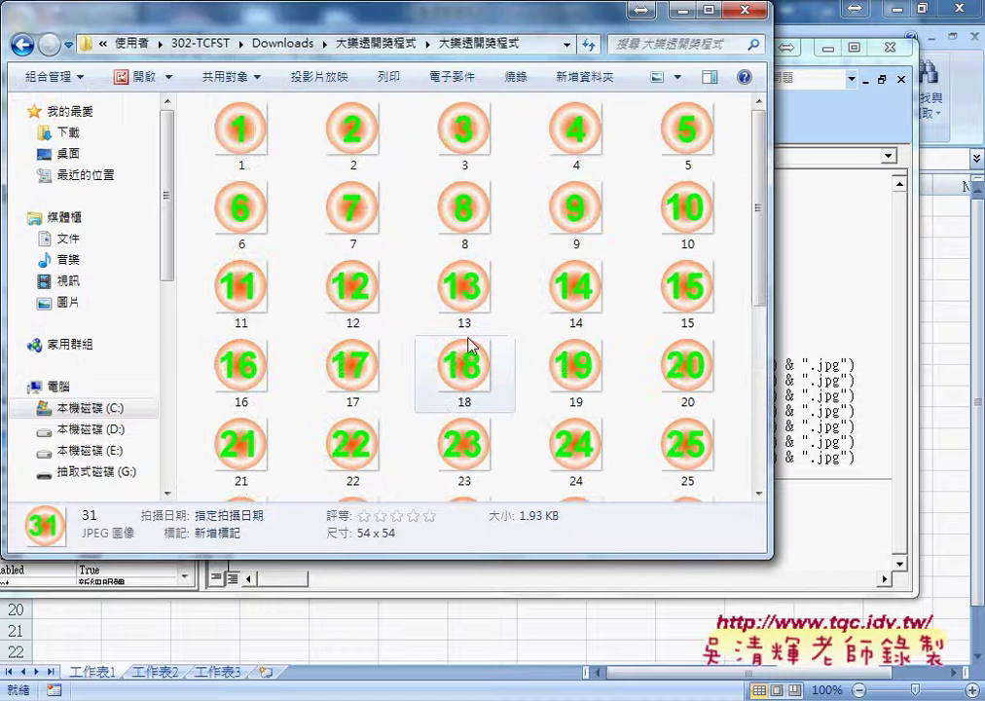
pyautogui.click(255, 154)
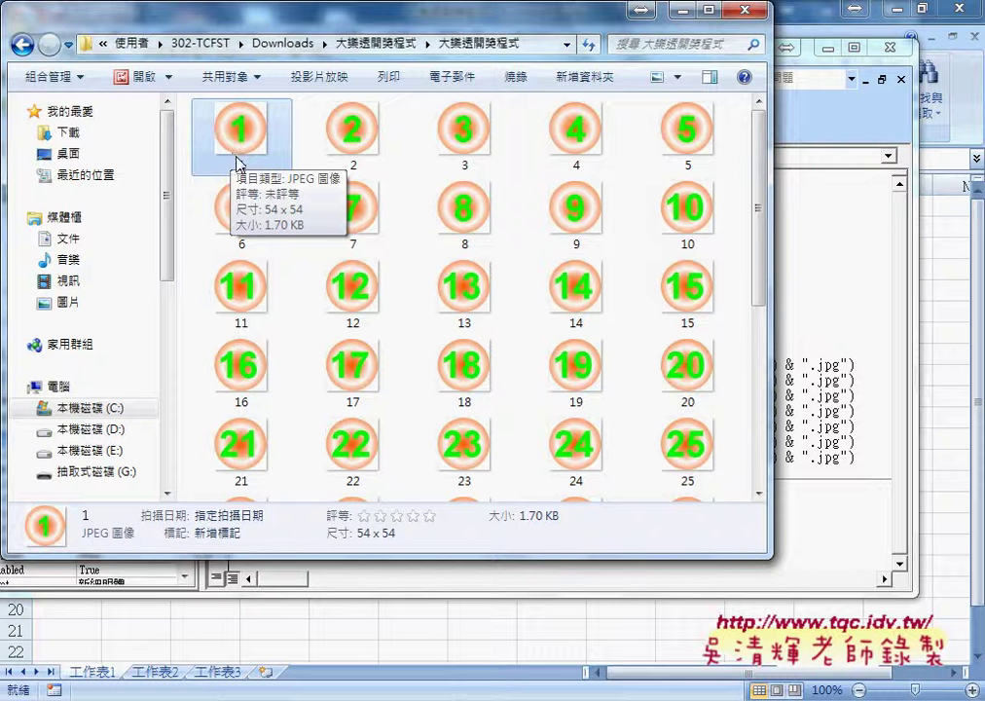
pyautogui.click(74, 78)
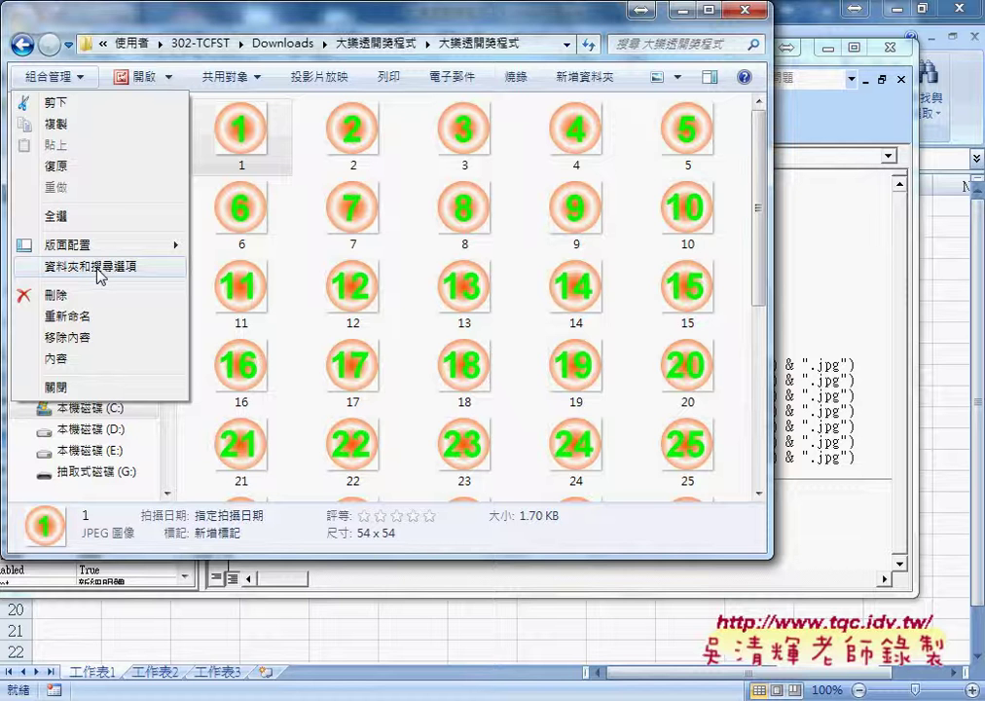
pyautogui.click(127, 274)
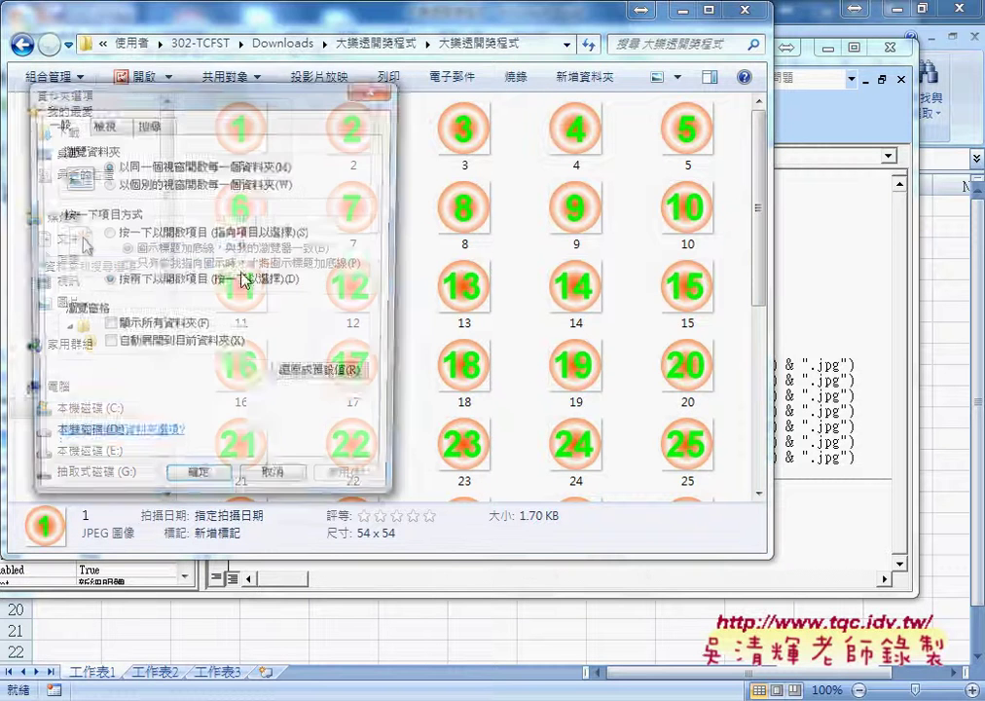
pyautogui.click(102, 124)
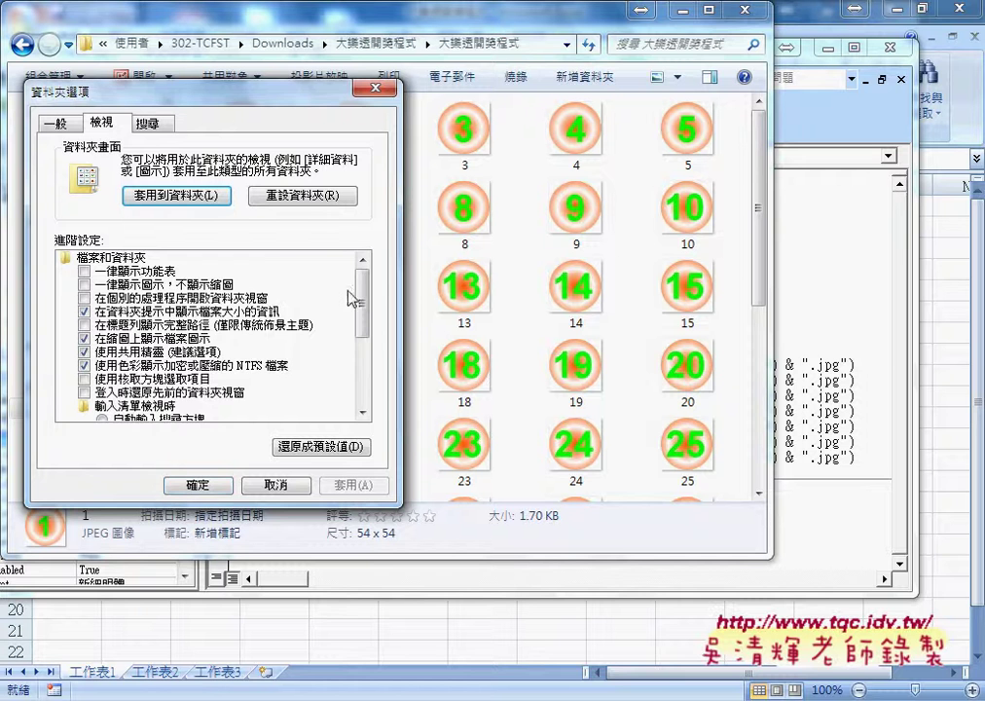
pyautogui.moveTo(354, 294); pyautogui.dragTo(365, 369)
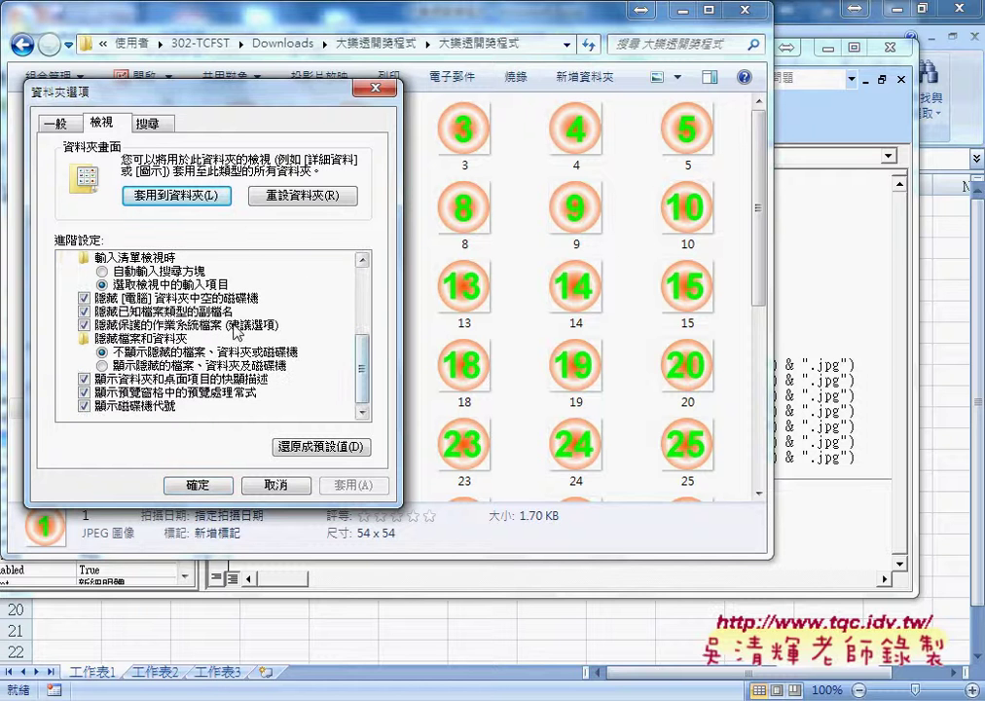
pyautogui.click(134, 312)
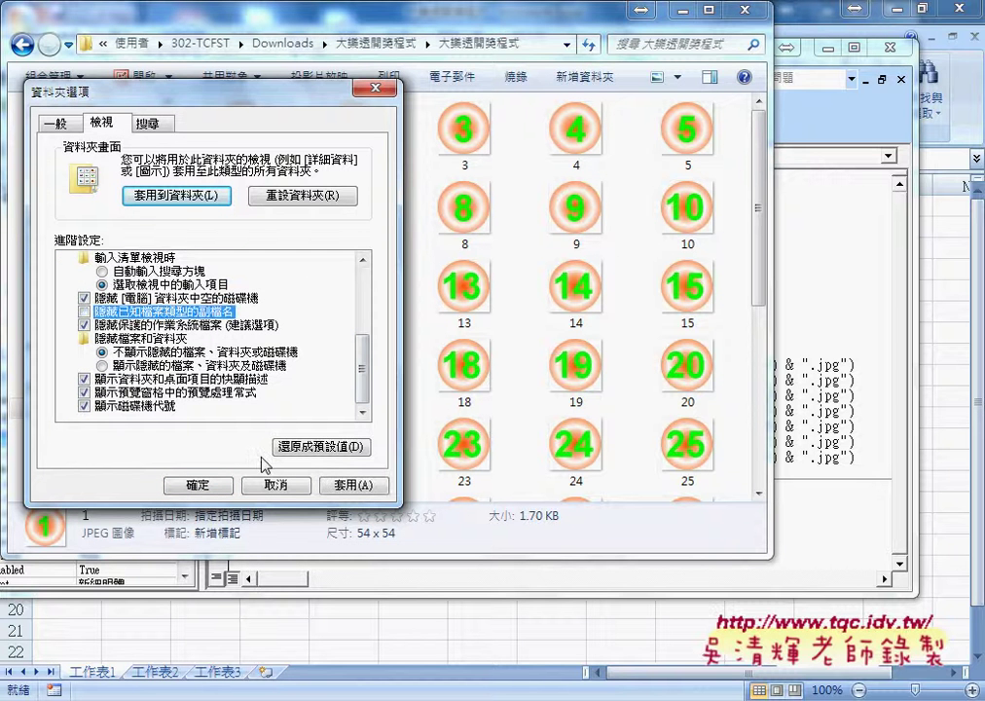
pyautogui.click(198, 485)
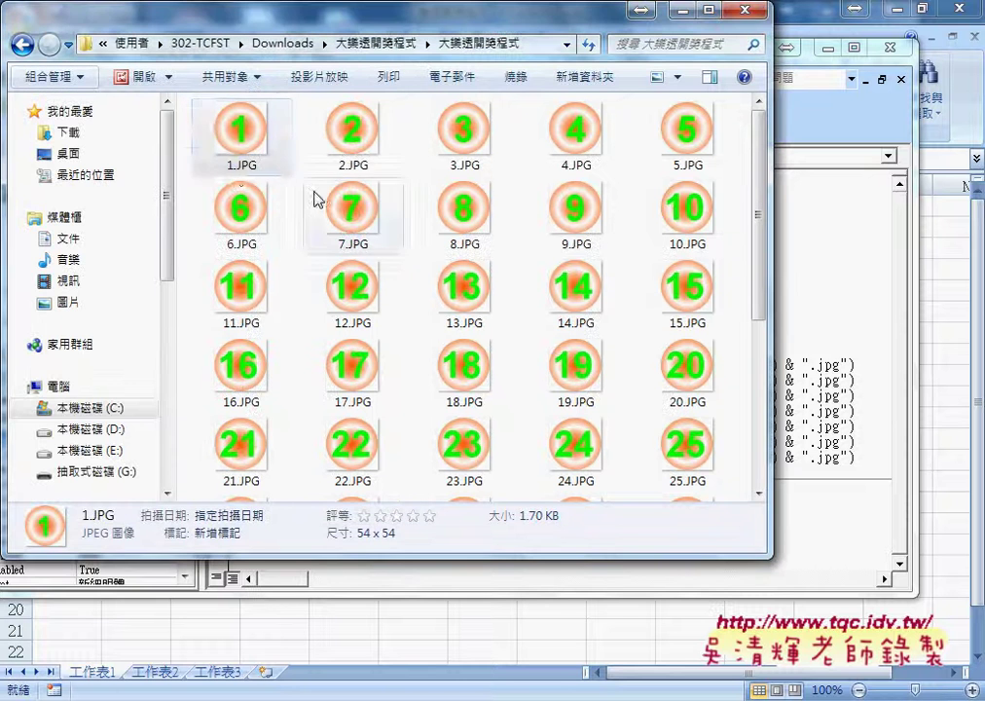
pyautogui.click(250, 176)
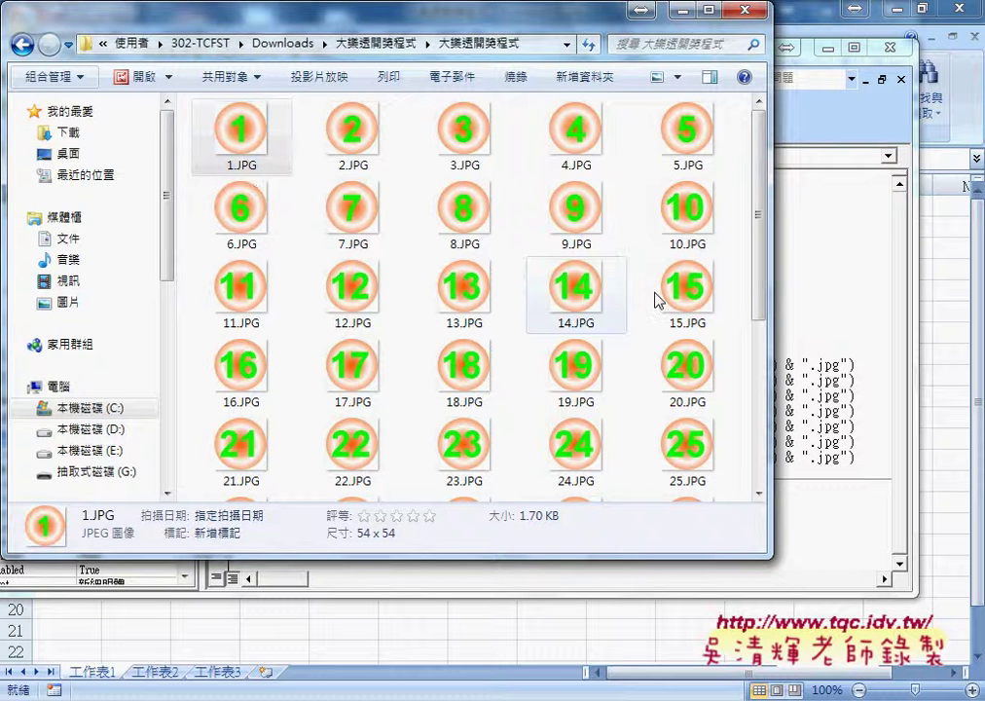
pyautogui.click(810, 396)
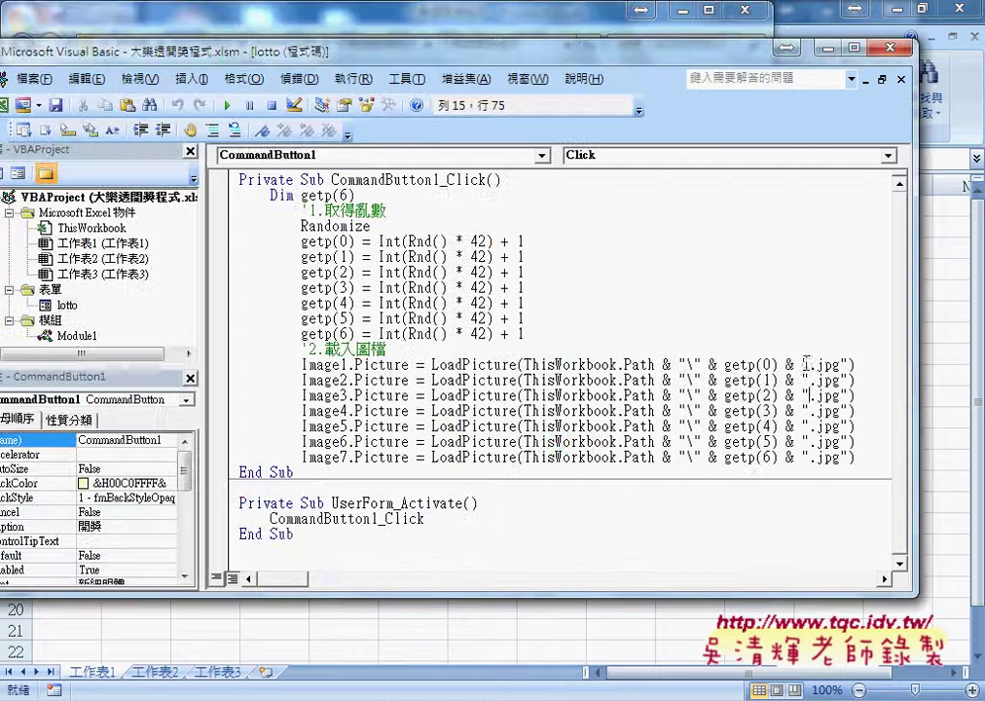
pyautogui.moveTo(805, 365)
pyautogui.mouseDown()
pyautogui.moveTo(848, 364)
pyautogui.moveTo(533, 364)
pyautogui.mouseUp()
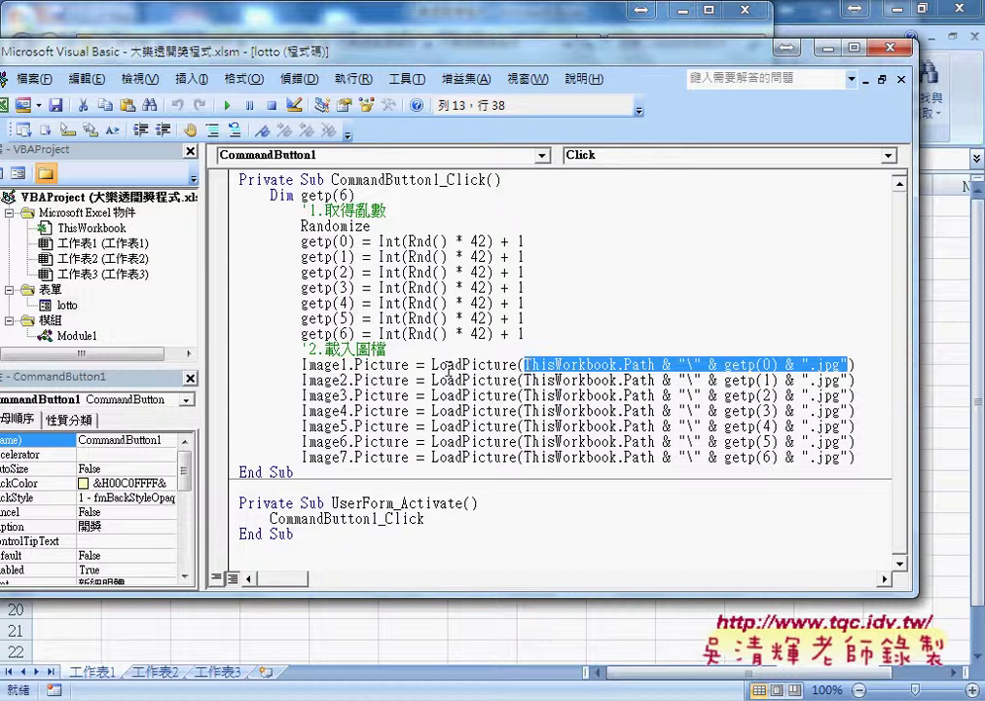
pyautogui.moveTo(432, 364); pyautogui.dragTo(849, 364)
# - Run the lotto form to draw balls 16, 38, 9, 6, 15, 27 with special number 7, then close it
pyautogui.click(887, 47)
pyautogui.click(365, 306)
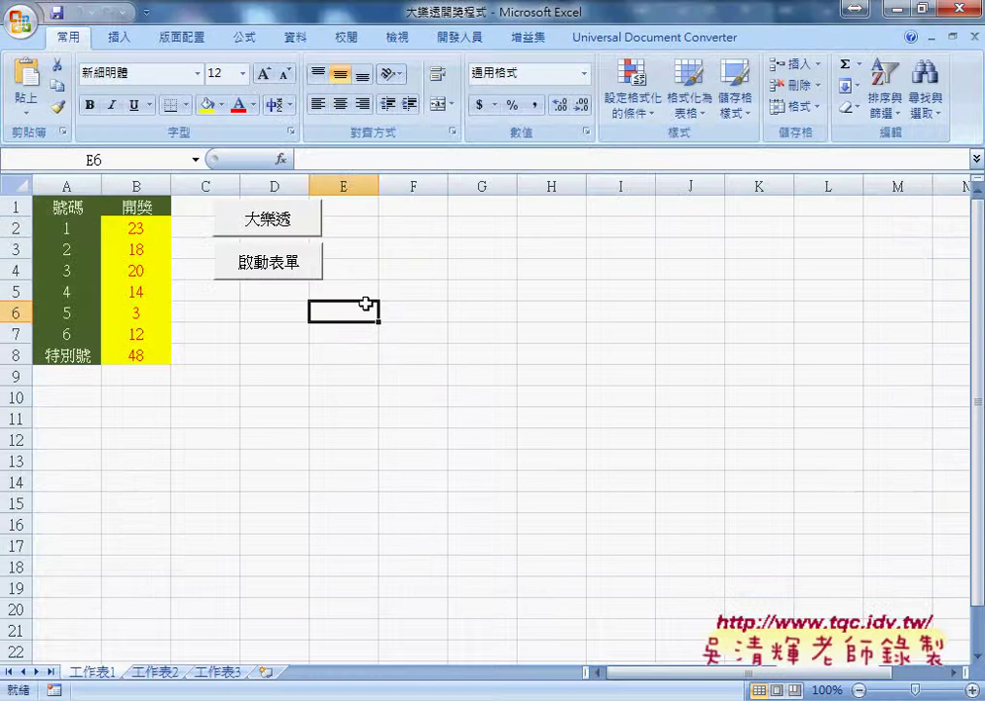
pyautogui.click(292, 264)
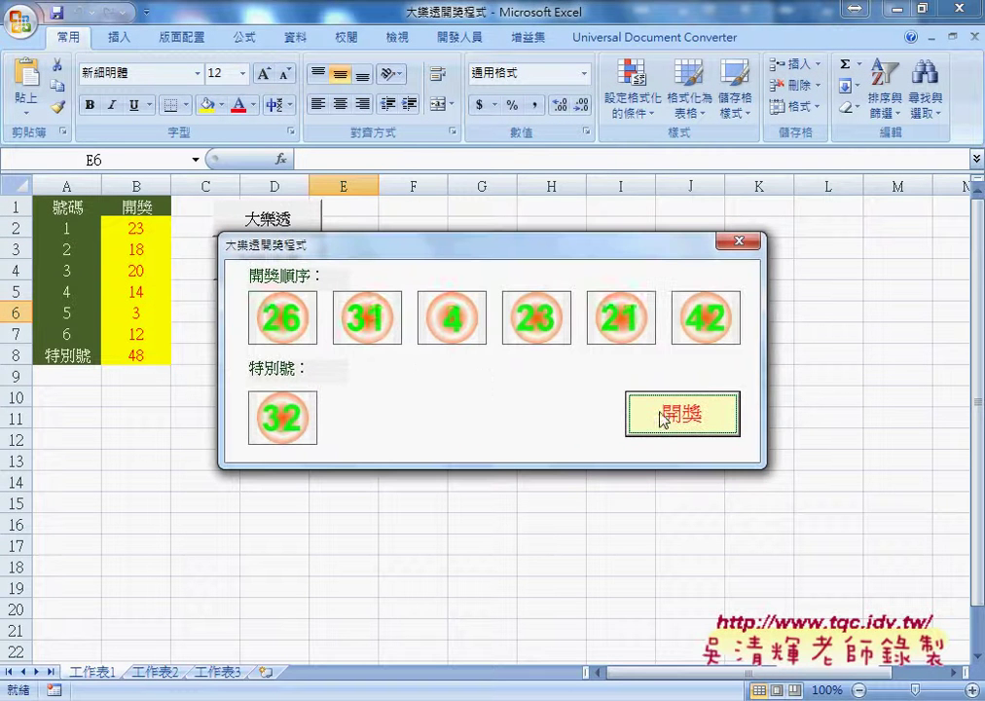
pyautogui.click(662, 413)
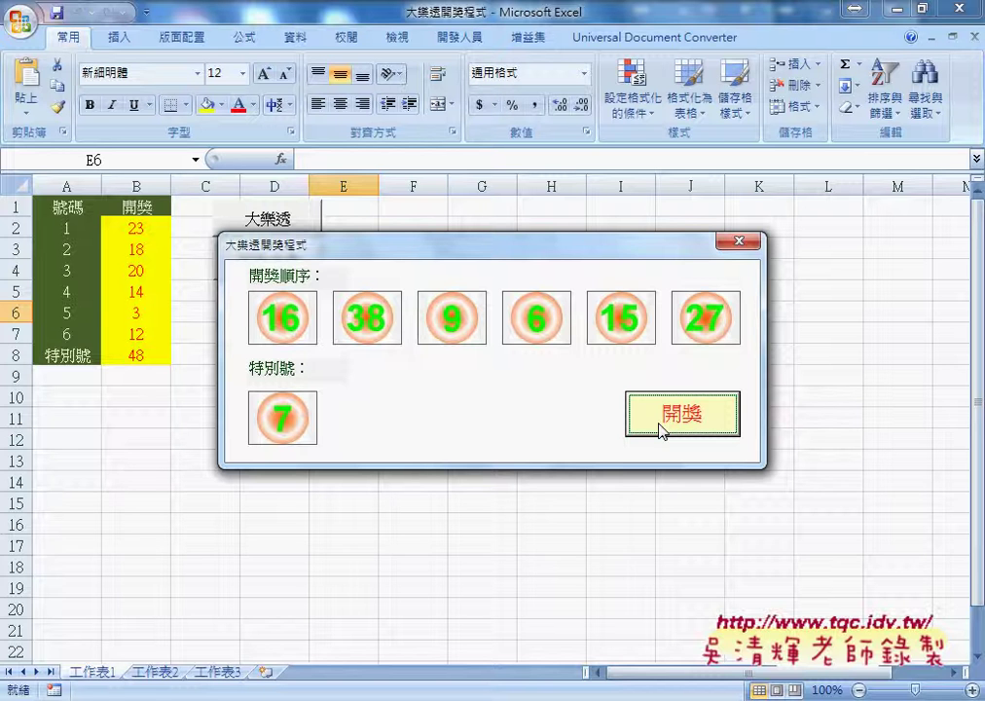
pyautogui.click(742, 241)
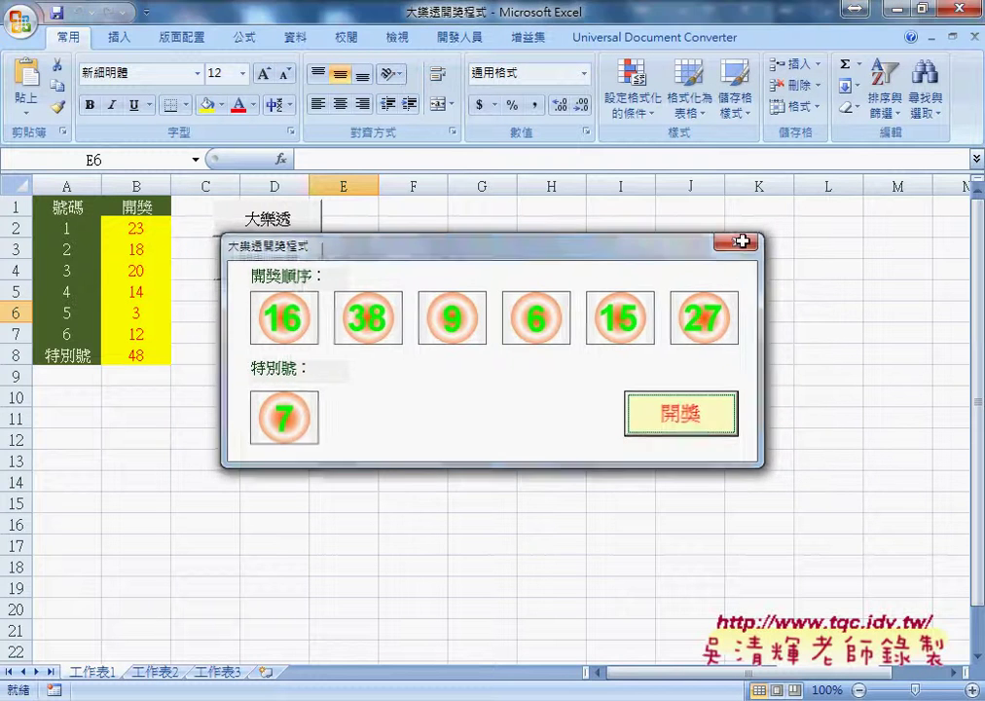
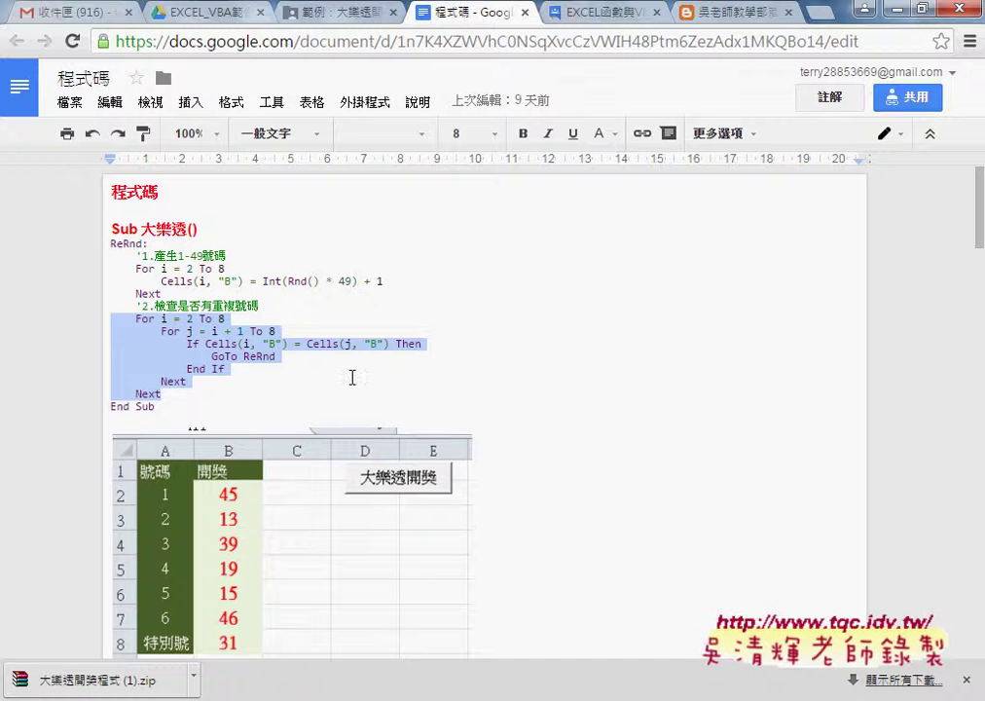
# - Scroll down through the 程式碼 lottery code document and back up to its top
pyautogui.scroll(-5, 360, 359)
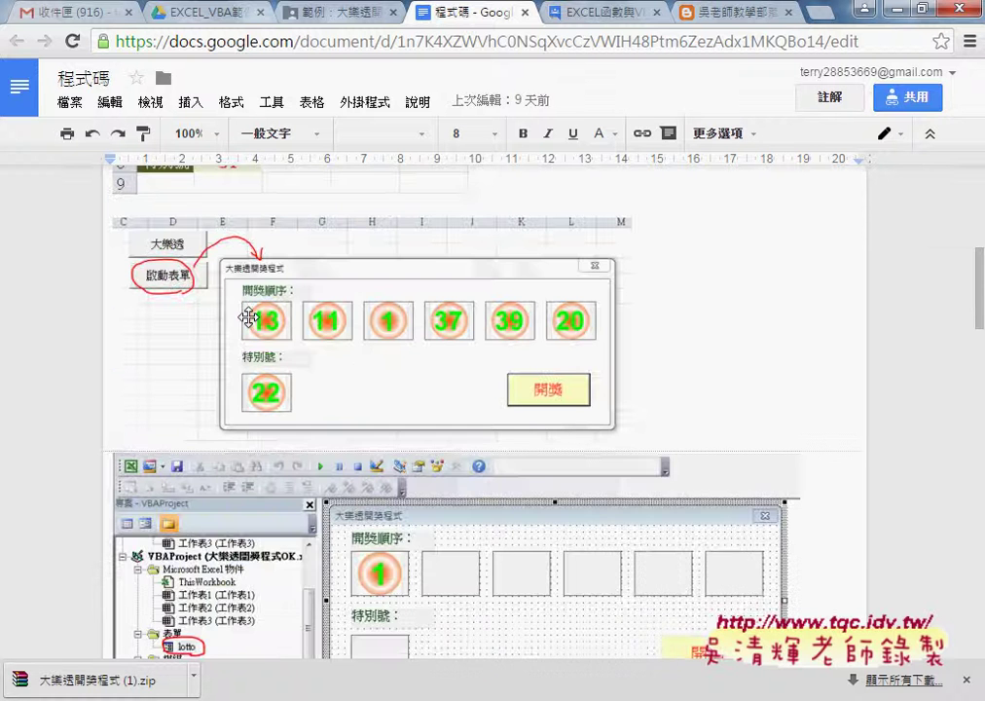
pyautogui.scroll(-2, 503, 368)
pyautogui.scroll(-1, 502, 367)
pyautogui.scroll(-2, 350, 433)
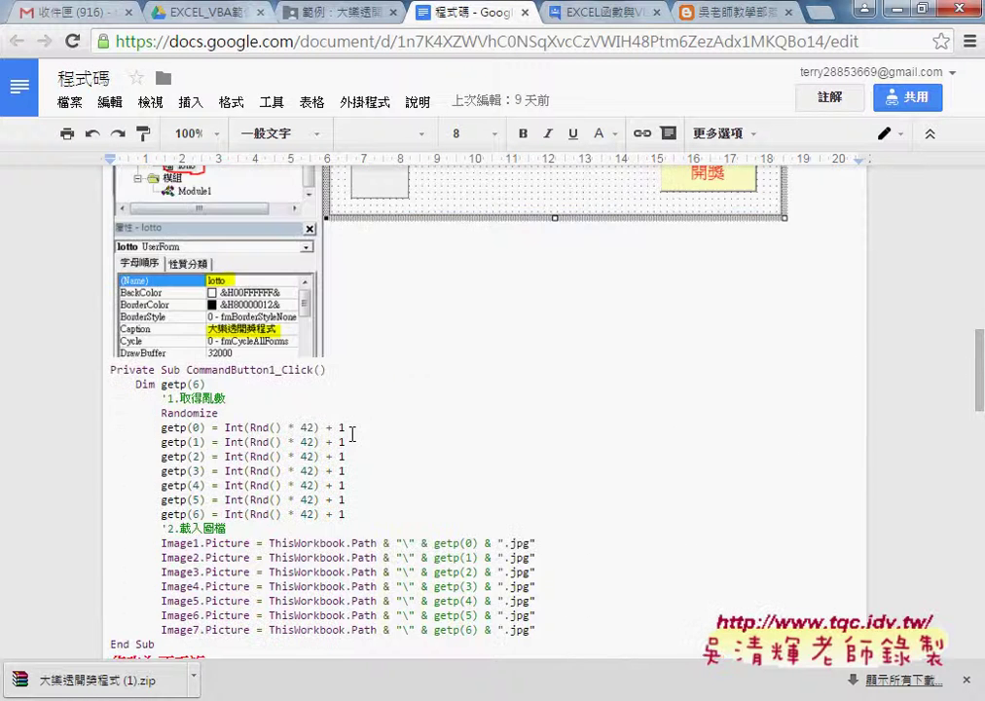
pyautogui.scroll(-1, 353, 434)
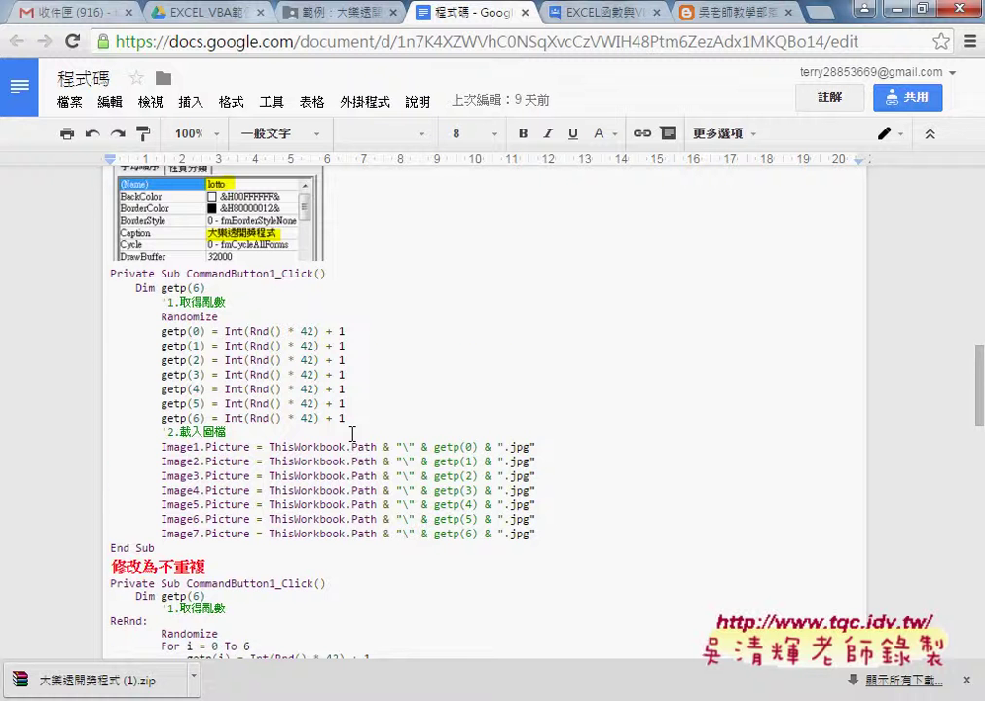
pyautogui.scroll(-2, 352, 433)
pyautogui.scroll(-1, 353, 433)
pyautogui.scroll(-1, 352, 433)
pyautogui.scroll(-1, 352, 434)
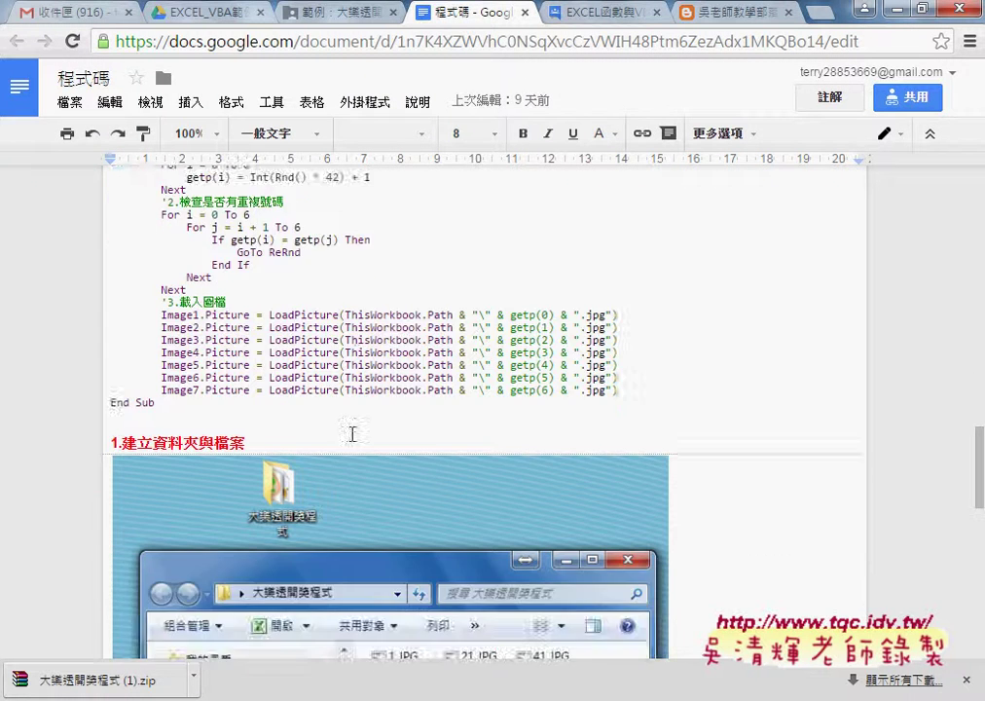
pyautogui.scroll(-2, 353, 433)
pyautogui.scroll(-1, 350, 433)
pyautogui.scroll(-2, 350, 434)
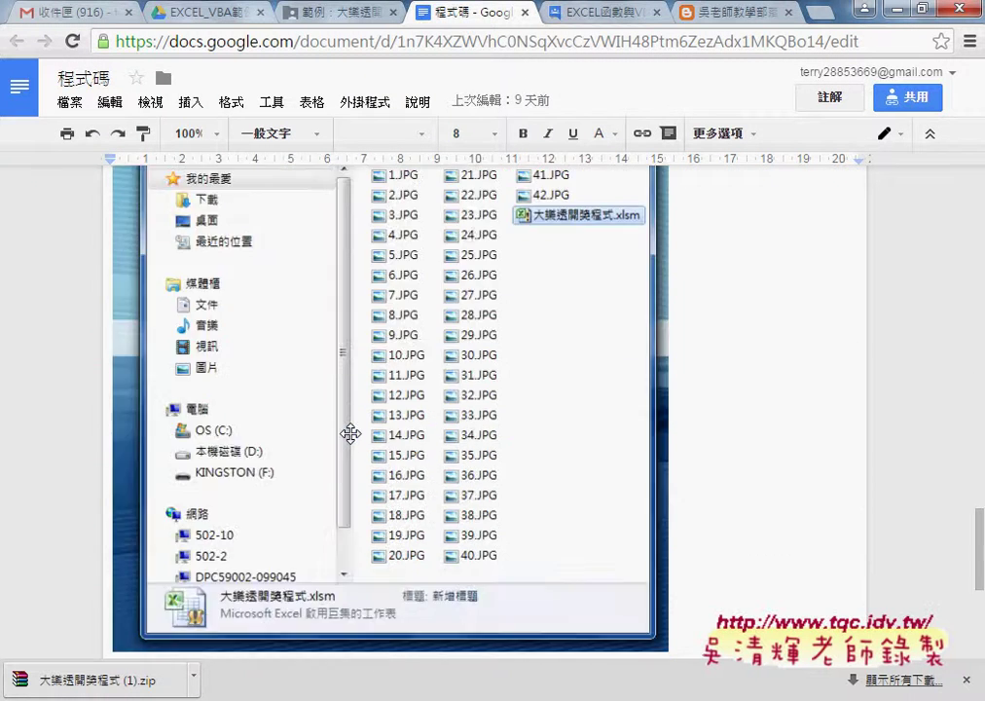
pyautogui.scroll(-3, 350, 433)
pyautogui.scroll(-1, 351, 433)
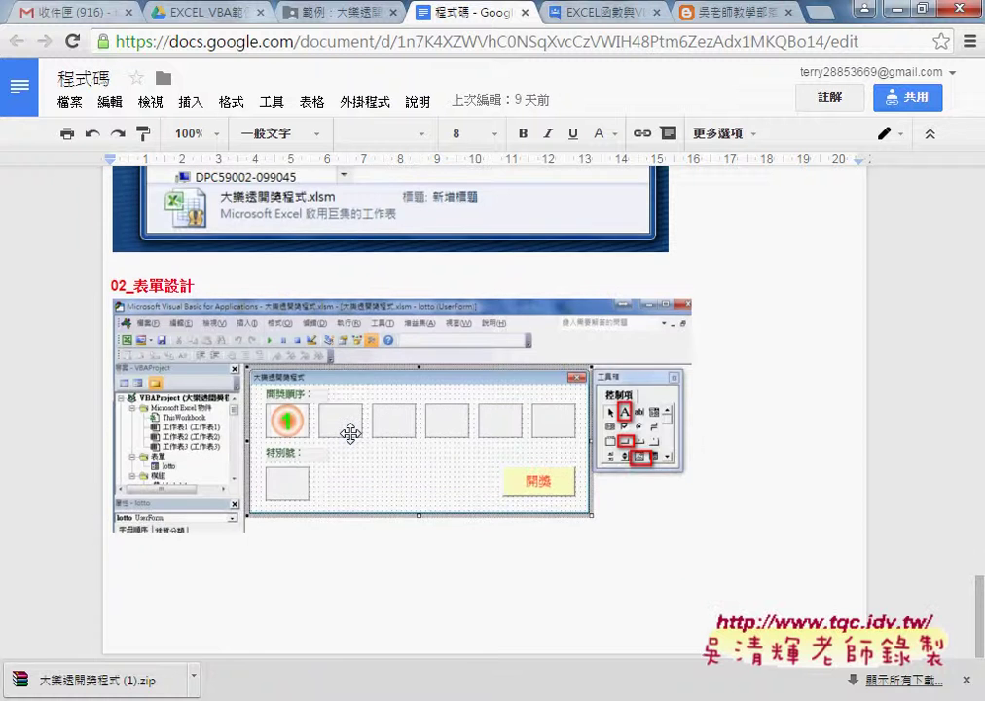
pyautogui.scroll(1, 350, 433)
pyautogui.scroll(4, 351, 434)
pyautogui.scroll(6, 351, 433)
pyautogui.scroll(5, 351, 435)
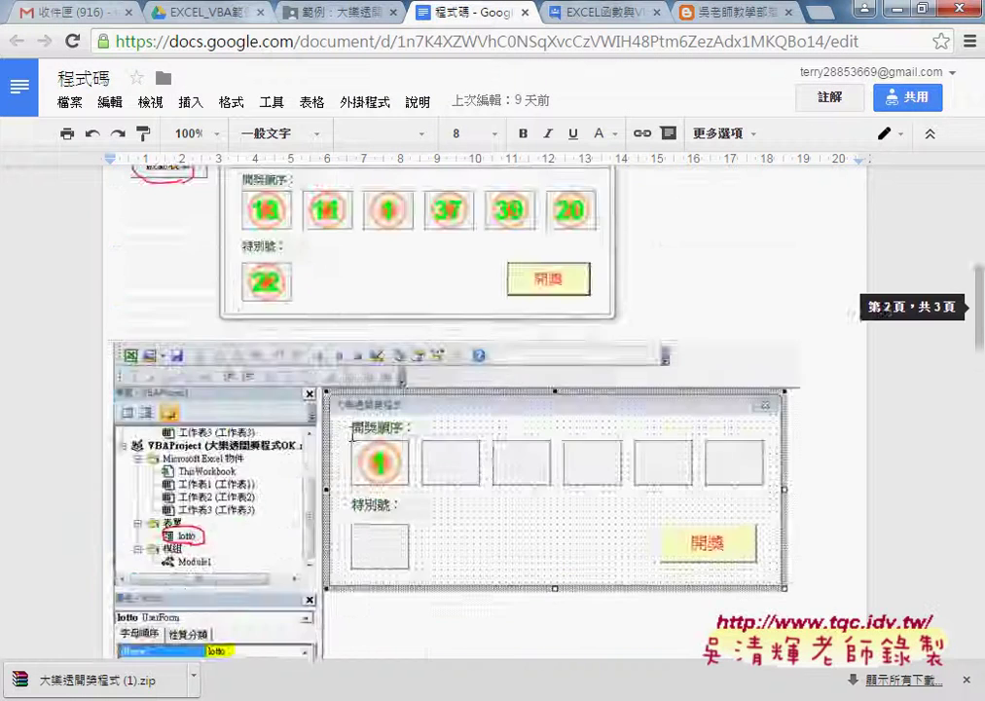
pyautogui.scroll(5, 351, 433)
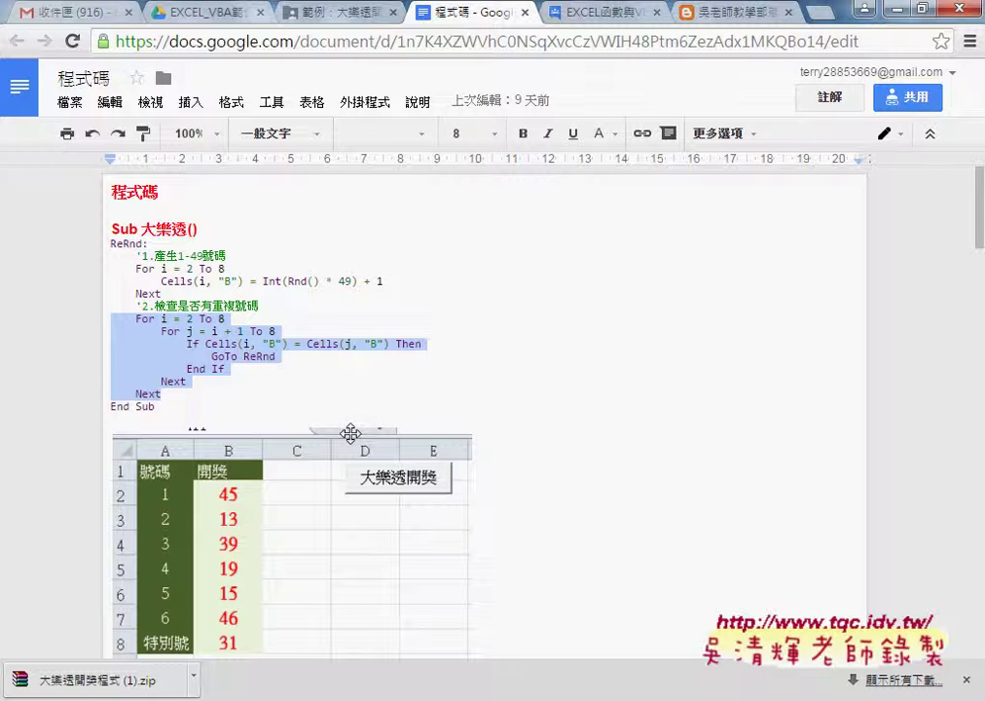
# - Close the 程式碼 Drive preview and select the folder name 範例：大樂透開獎程式
pyautogui.click(328, 15)
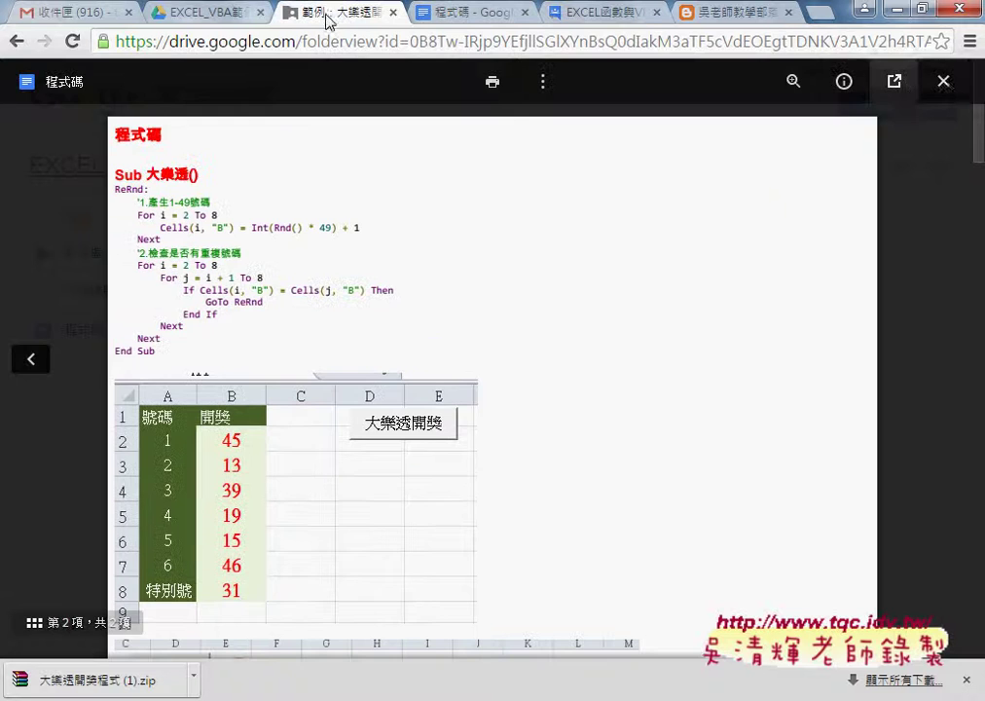
pyautogui.click(943, 81)
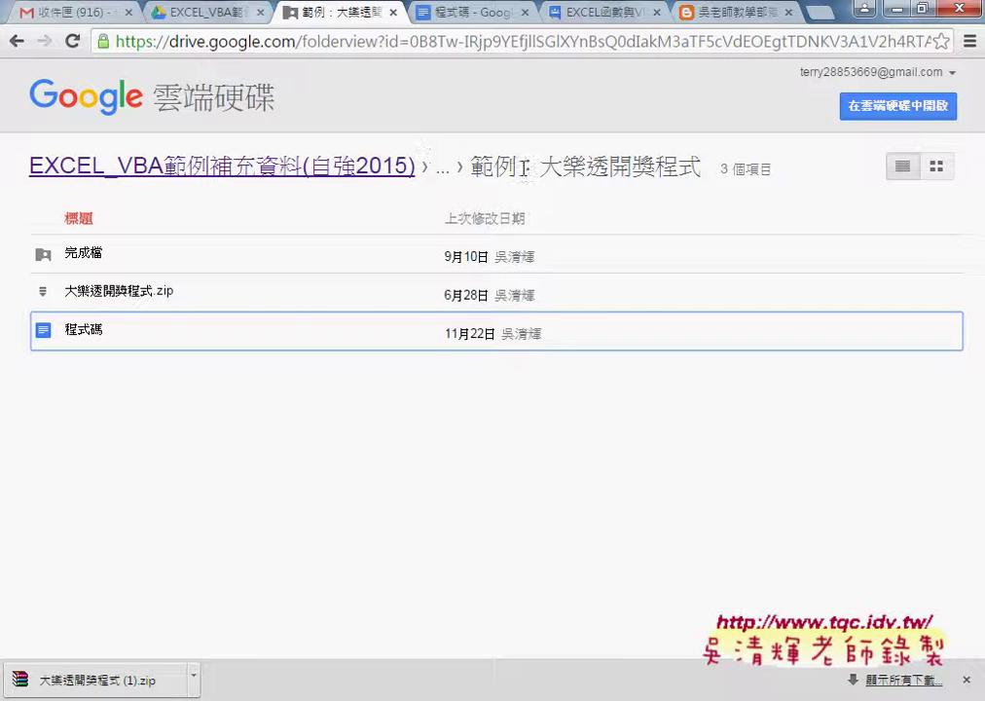
pyautogui.moveTo(471, 168); pyautogui.dragTo(703, 165)
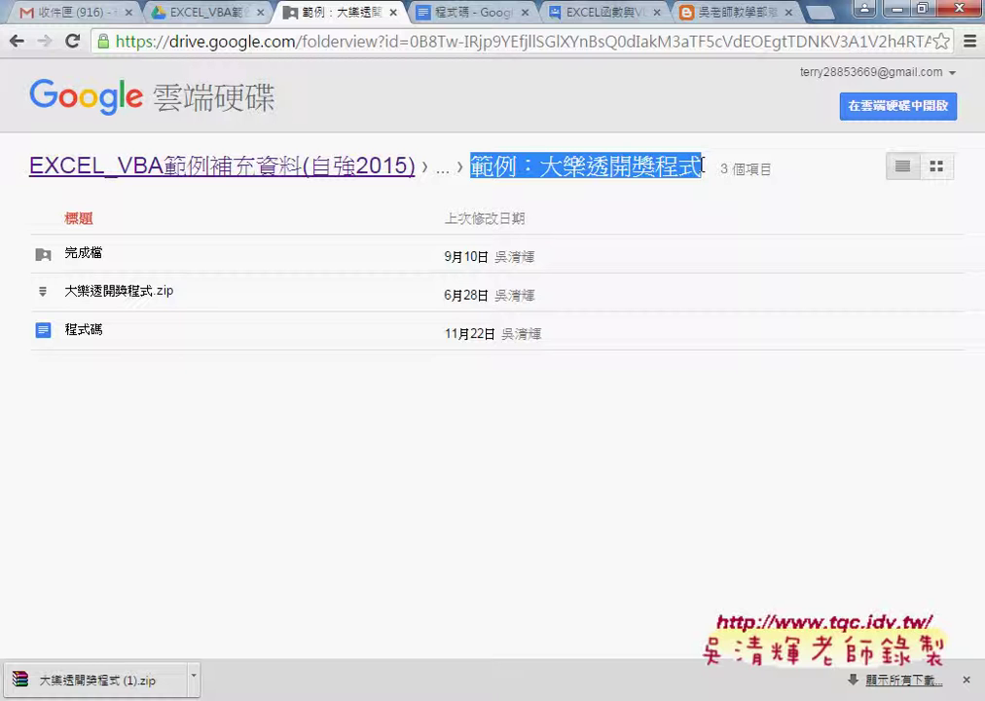
# - In the 程式碼 document, review the screenshots, dismiss the downloads bar, and return to the top
pyautogui.click(440, 14)
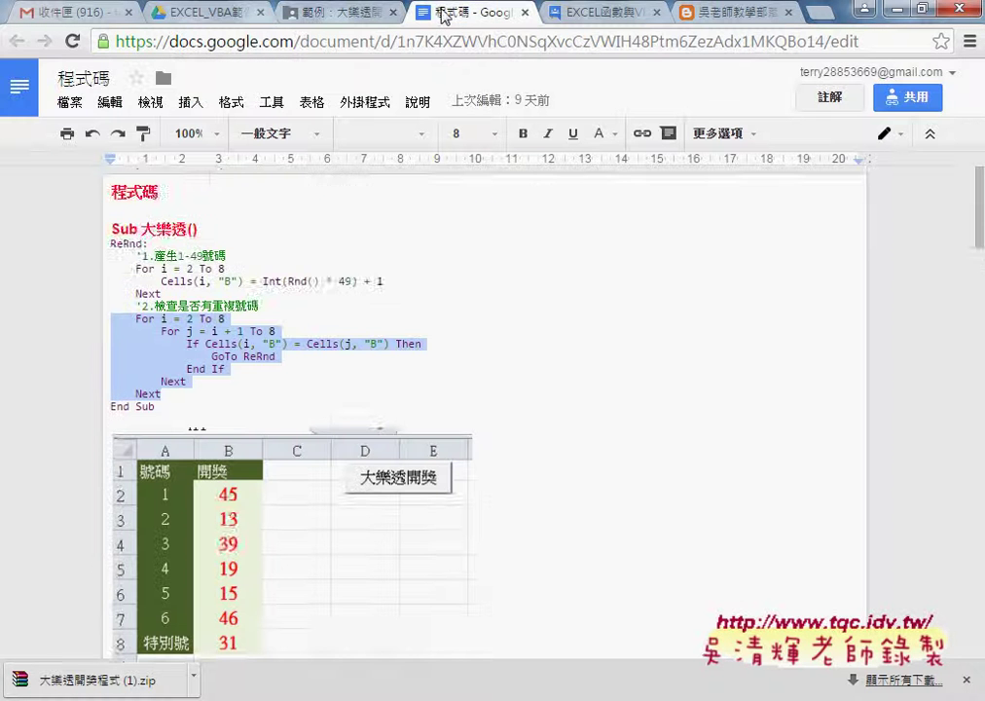
pyautogui.scroll(-2, 530, 266)
pyautogui.scroll(-1, 530, 266)
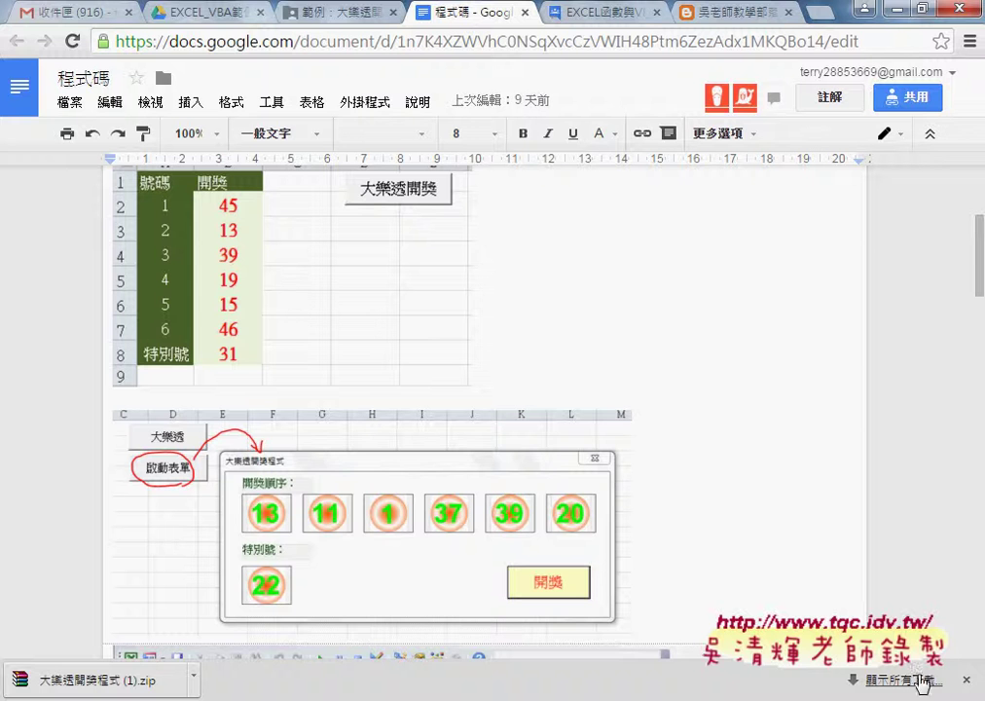
pyautogui.click(968, 688)
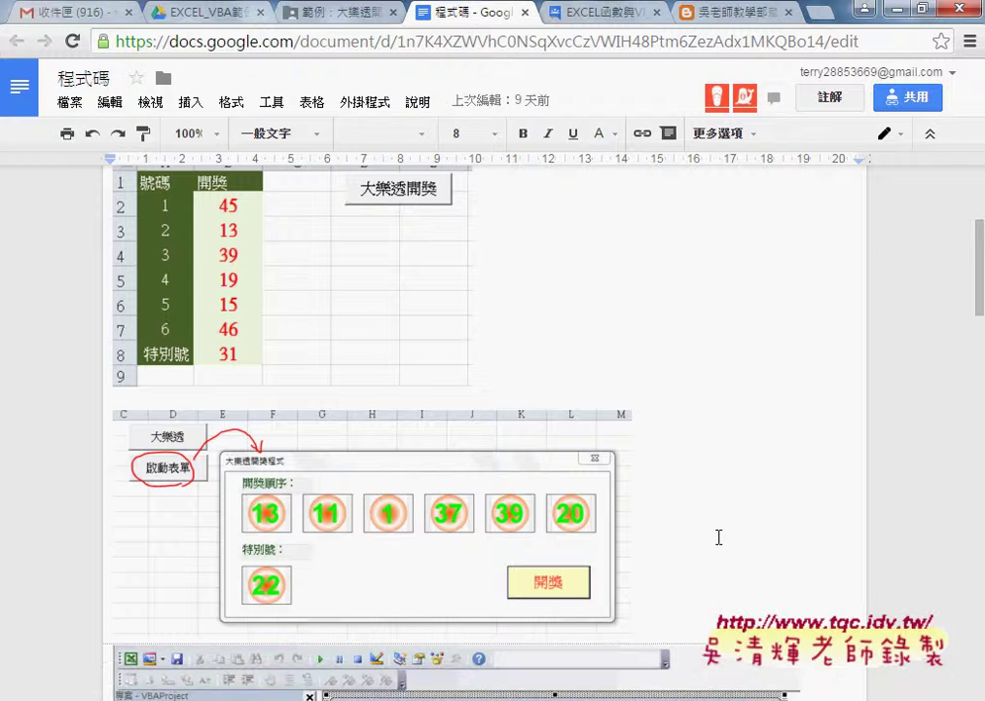
pyautogui.scroll(-2, 716, 534)
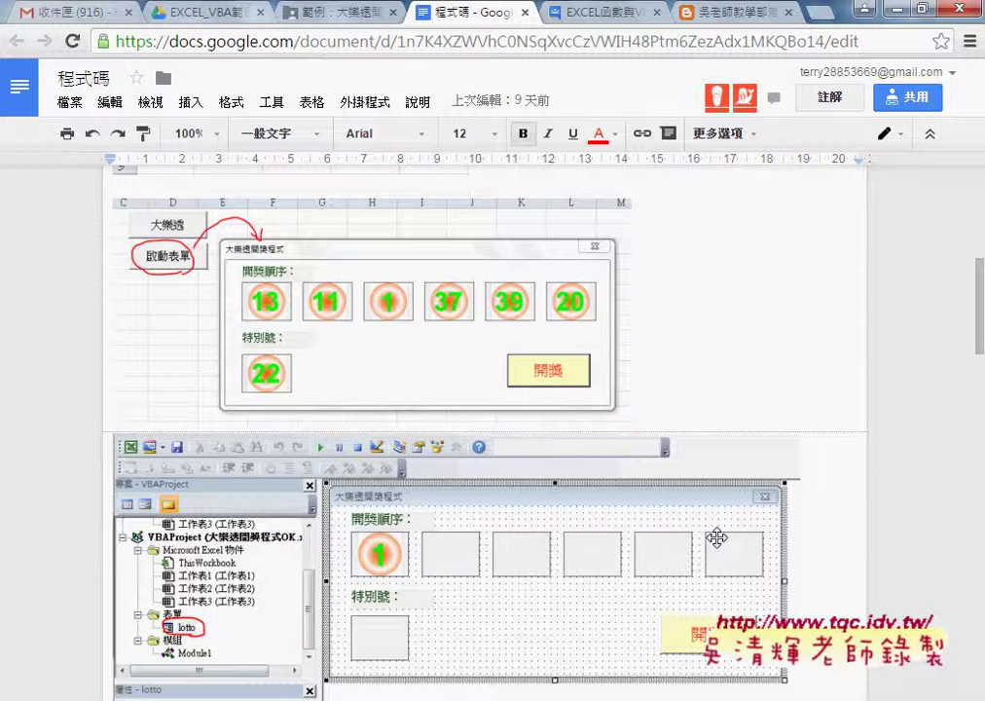
pyautogui.scroll(3, 716, 536)
pyautogui.scroll(2, 719, 537)
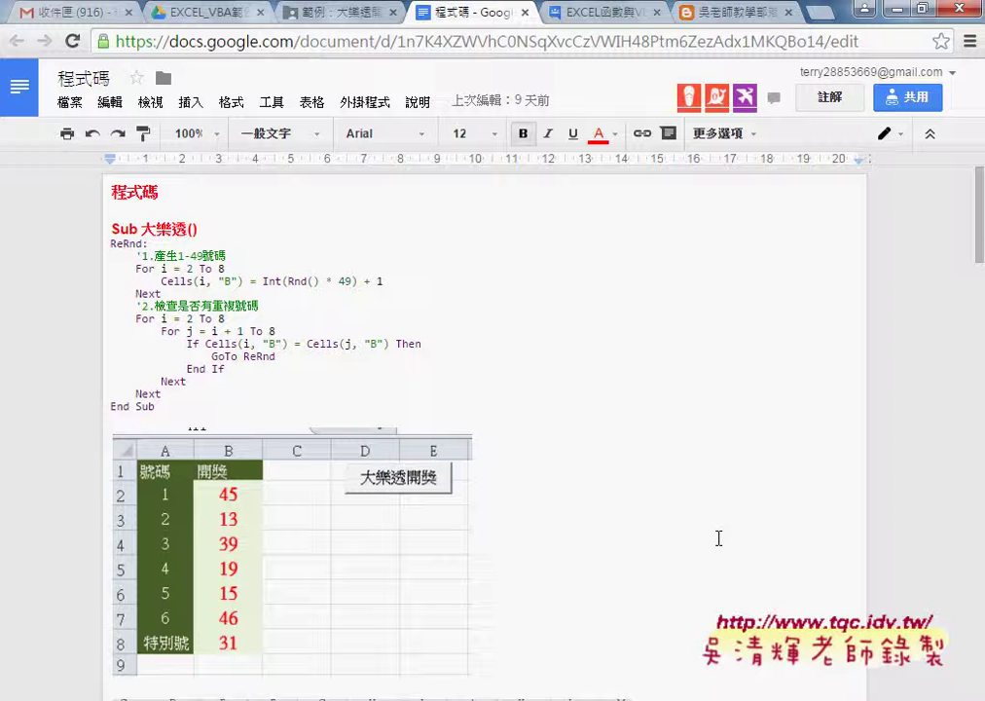
pyautogui.scroll(-2, 719, 538)
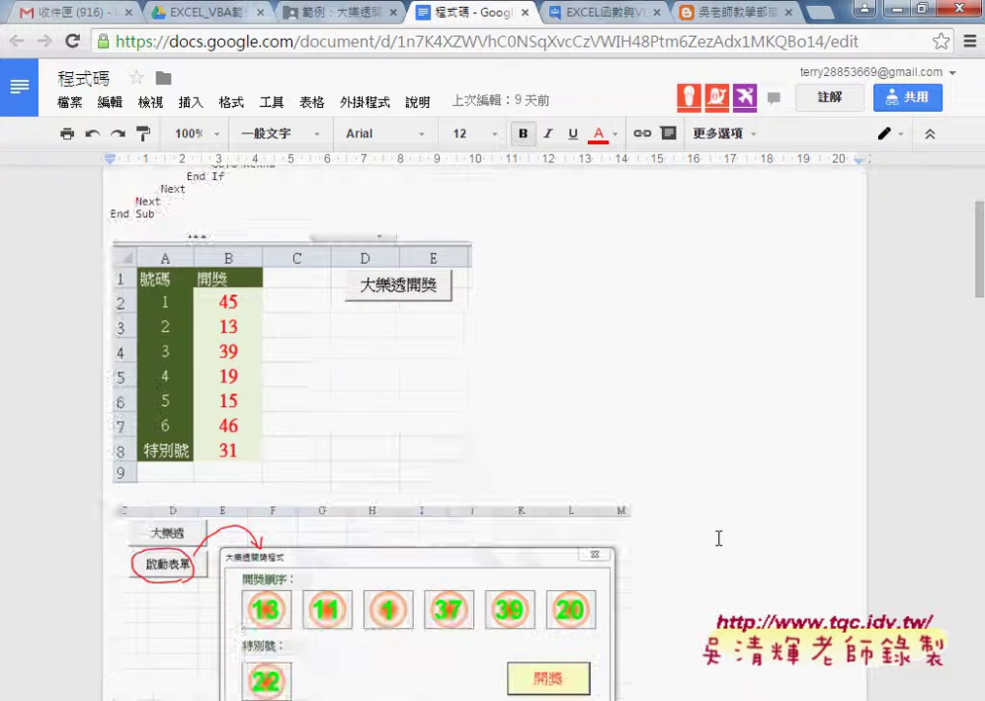
pyautogui.scroll(-2, 718, 538)
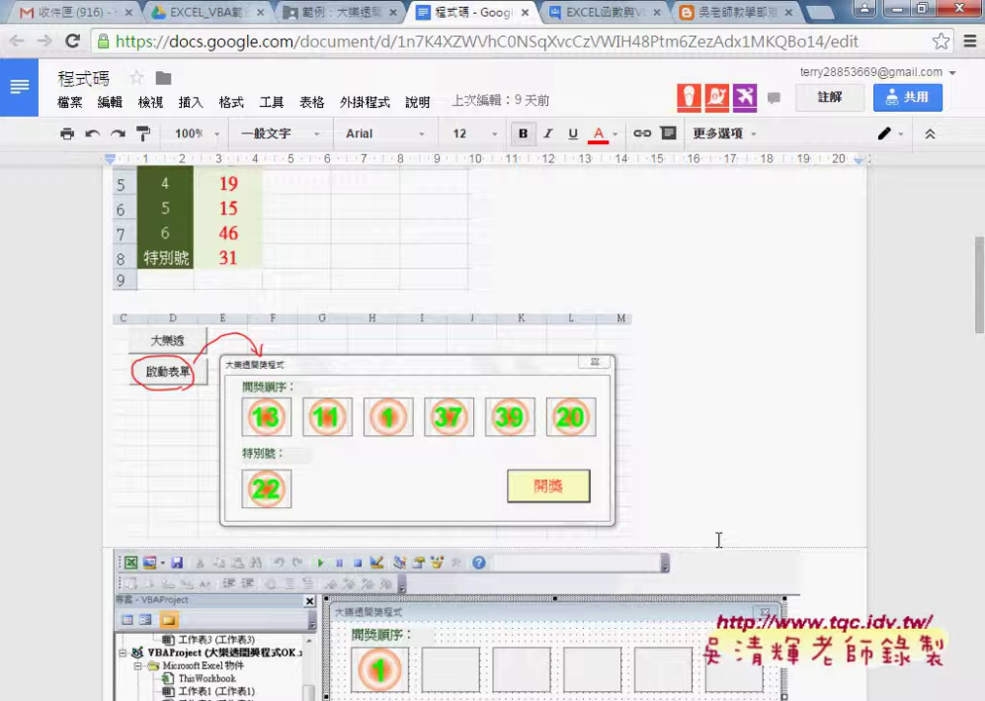
pyautogui.scroll(-1, 718, 539)
pyautogui.scroll(-1, 717, 539)
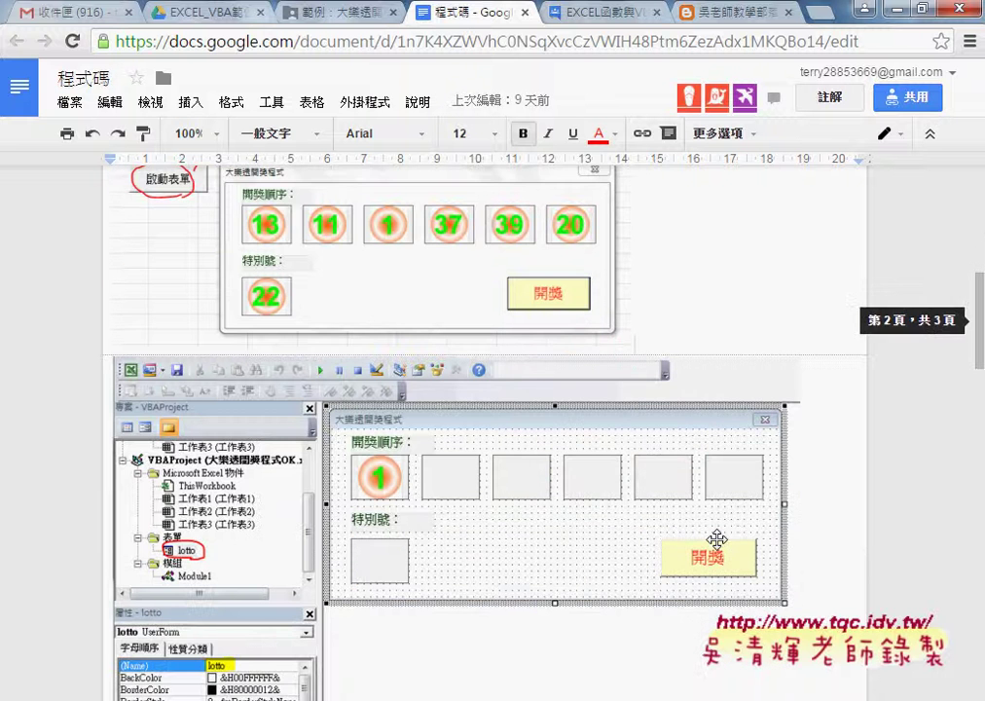
pyautogui.scroll(-1, 718, 539)
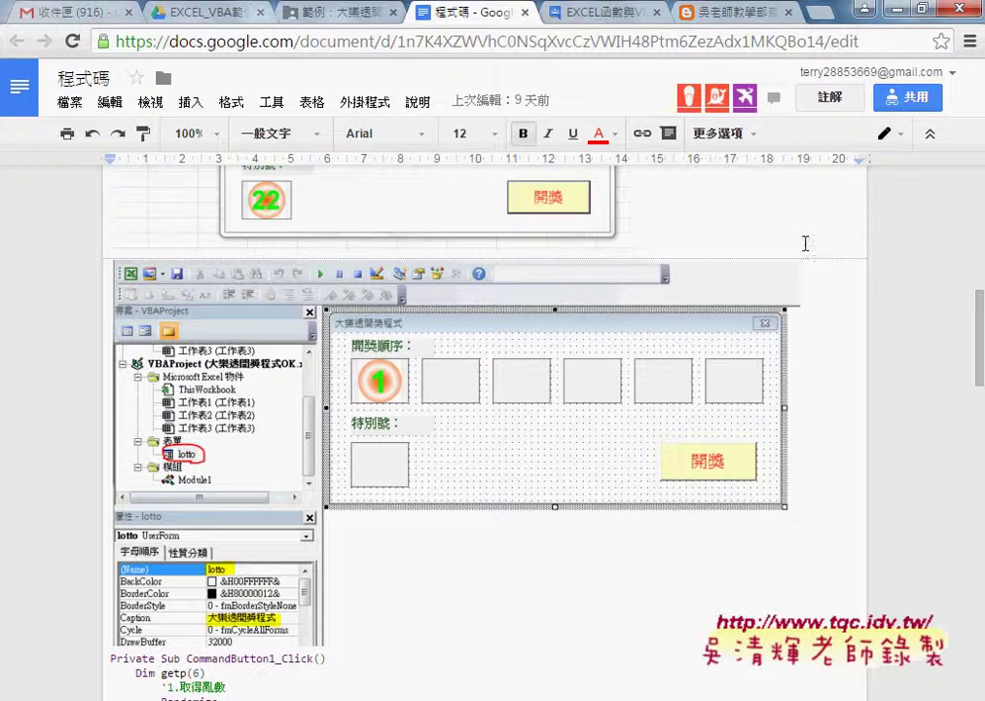
# - Go back to the VBA lottery blog post and scroll up to its introduction
pyautogui.click(720, 11)
pyautogui.scroll(1, 655, 226)
pyautogui.scroll(5, 655, 226)
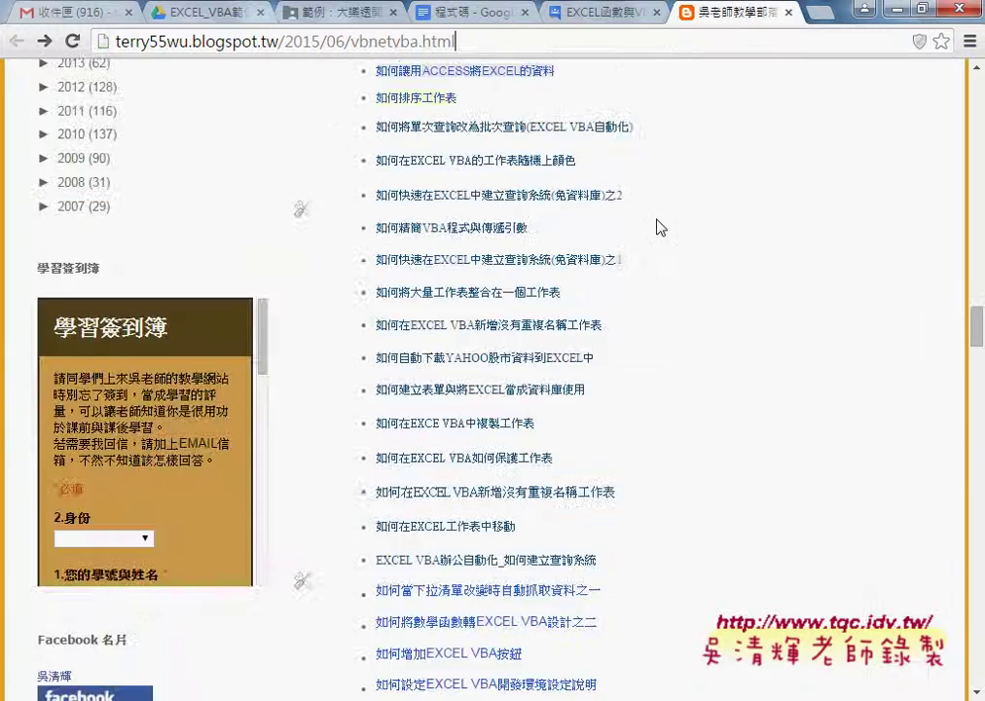
pyautogui.scroll(5, 655, 226)
pyautogui.scroll(4, 657, 226)
pyautogui.scroll(5, 658, 226)
pyautogui.scroll(3, 657, 227)
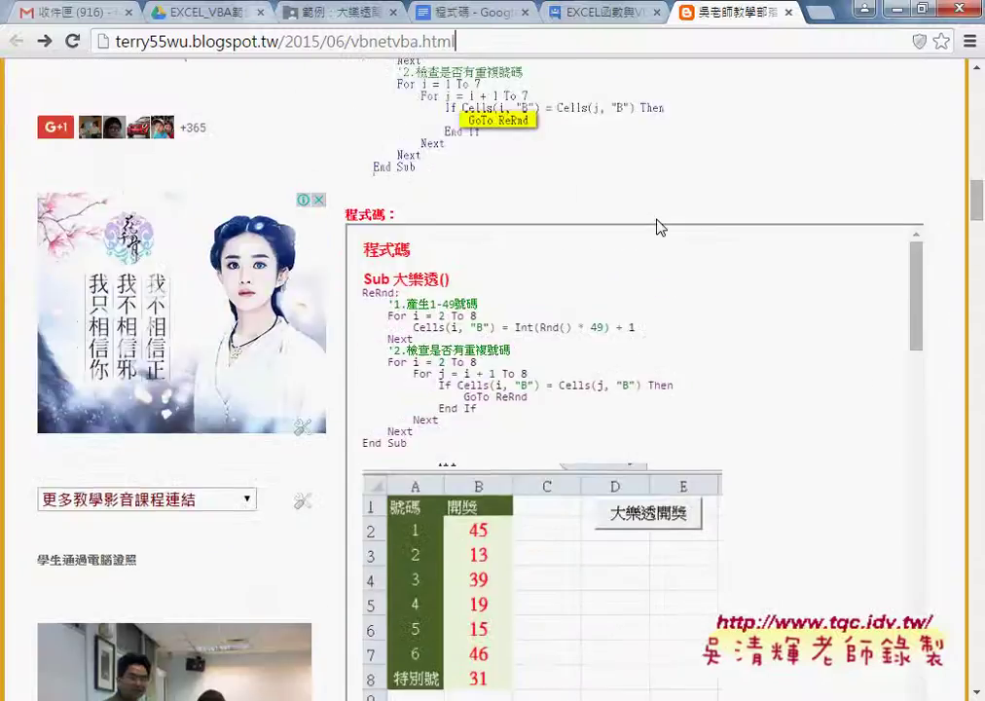
pyautogui.scroll(4, 658, 227)
pyautogui.scroll(5, 658, 227)
pyautogui.scroll(5, 657, 226)
pyautogui.scroll(2, 657, 227)
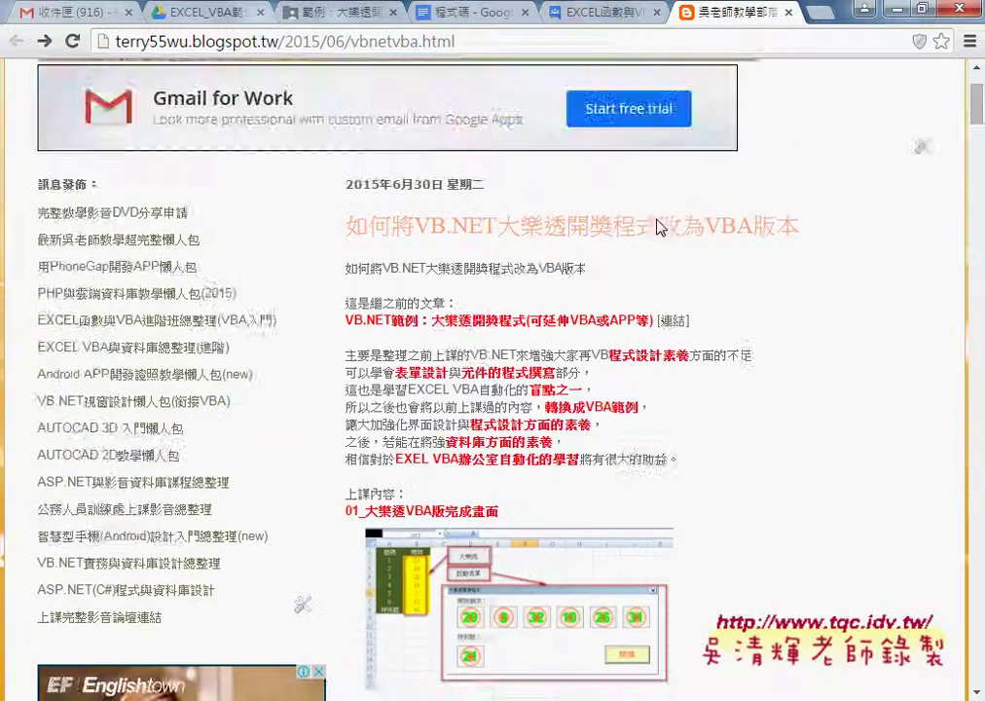
pyautogui.scroll(-1, 657, 227)
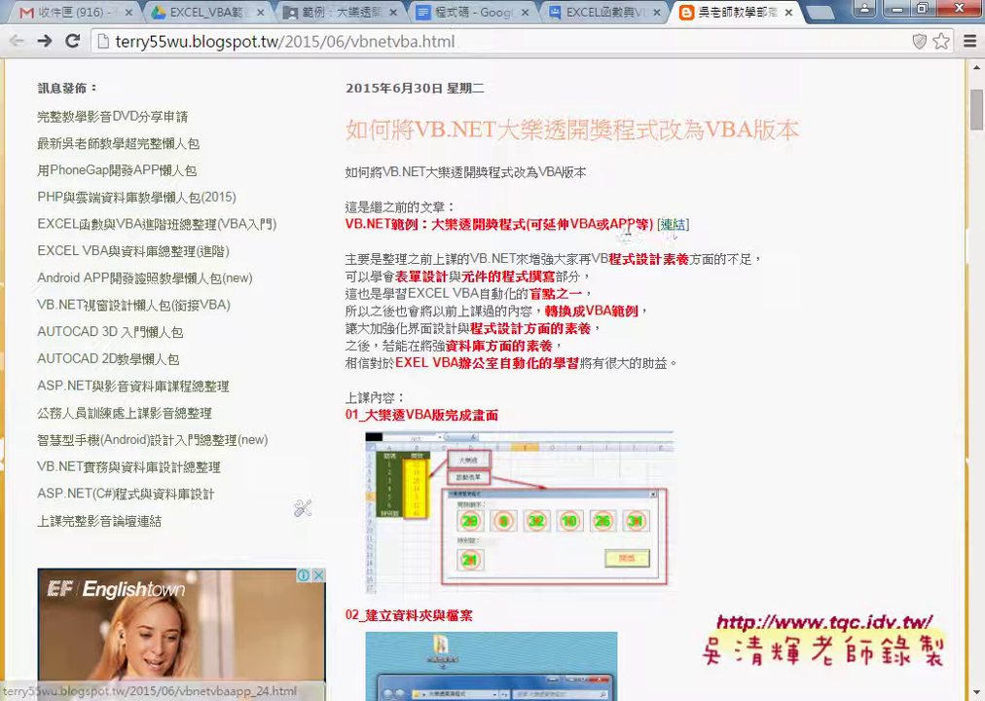
# - Follow the [連結] link to the earlier VB.NET lottery post and select 'VB.NET2010網路安裝版'
pyautogui.click(674, 226)
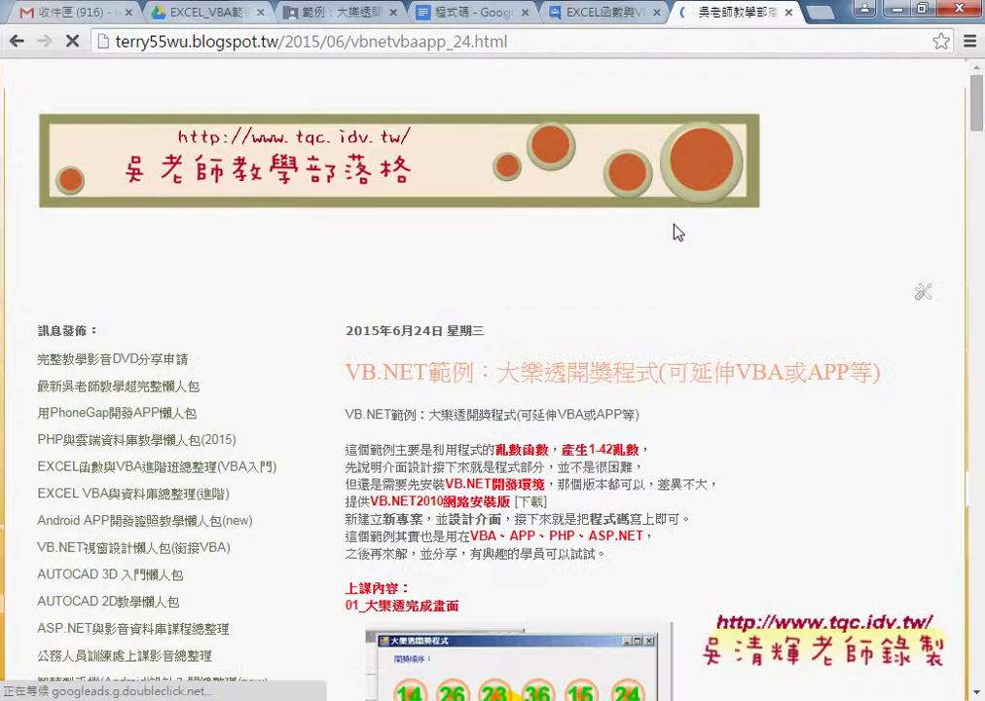
pyautogui.scroll(-2, 679, 230)
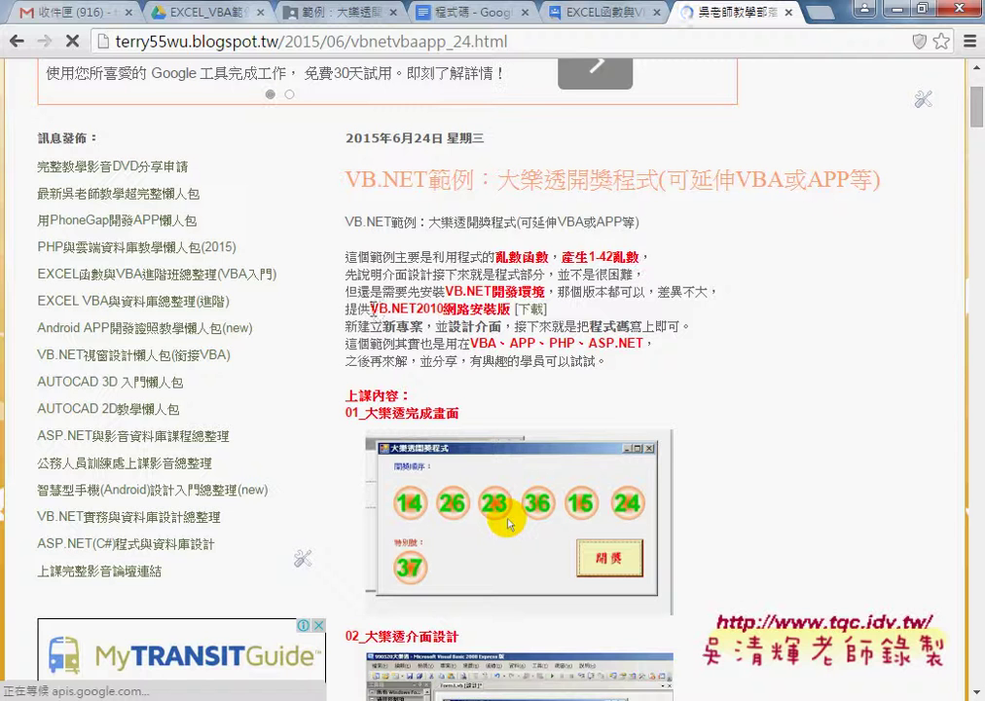
pyautogui.moveTo(370, 310); pyautogui.dragTo(510, 309)
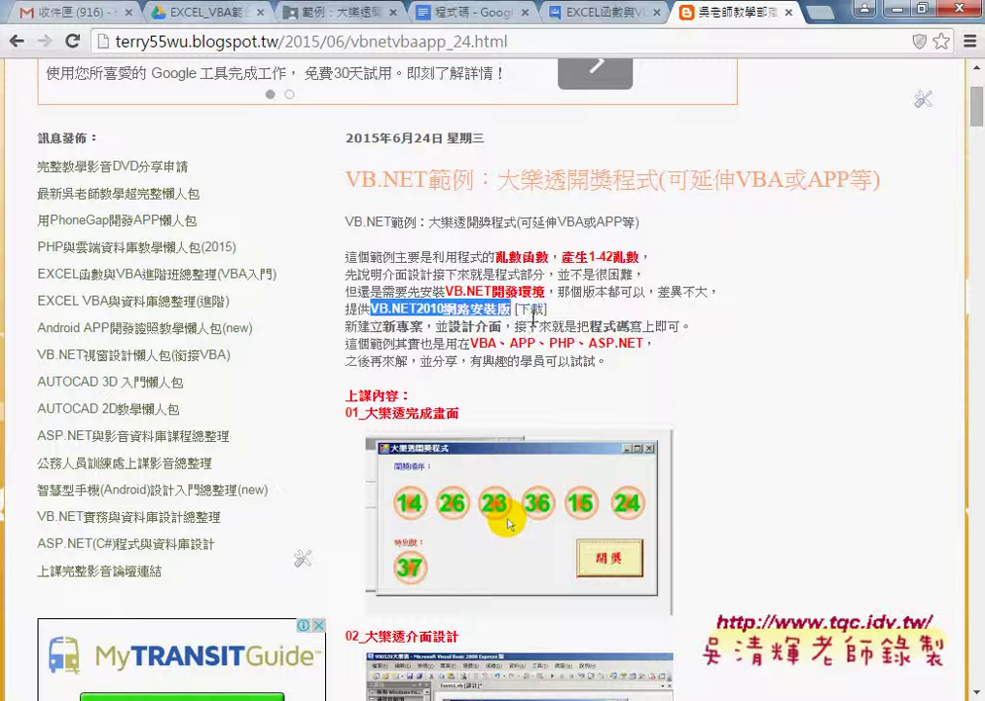
# - Download the vb2010網路安裝版.exe installer from its Google Drive page via the post's [下載] link
pyautogui.click(532, 309)
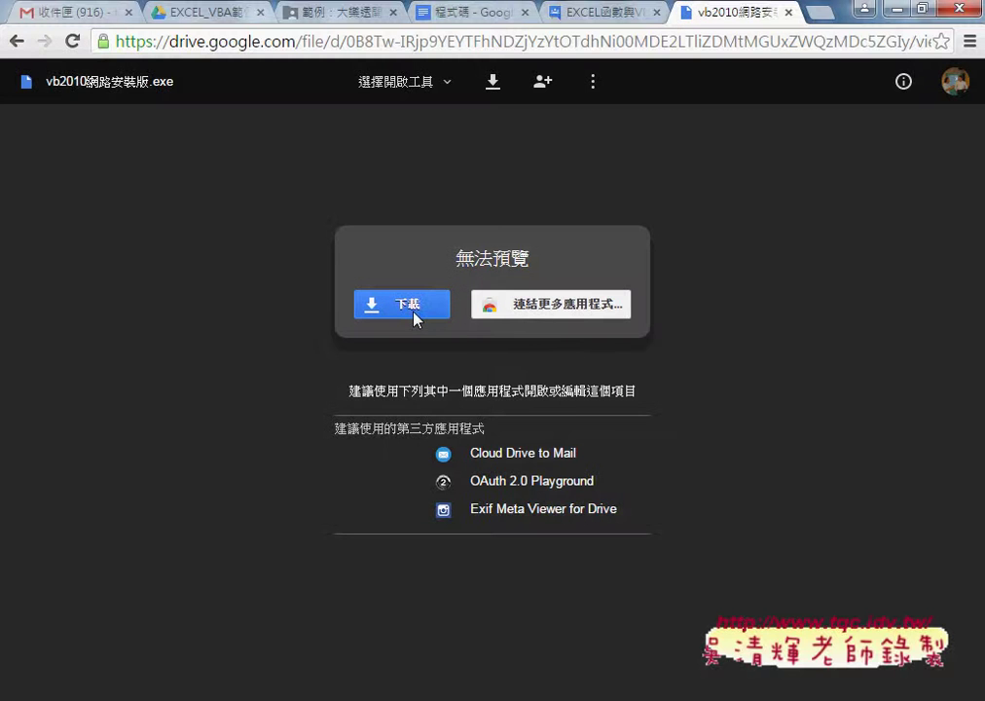
pyautogui.click(414, 309)
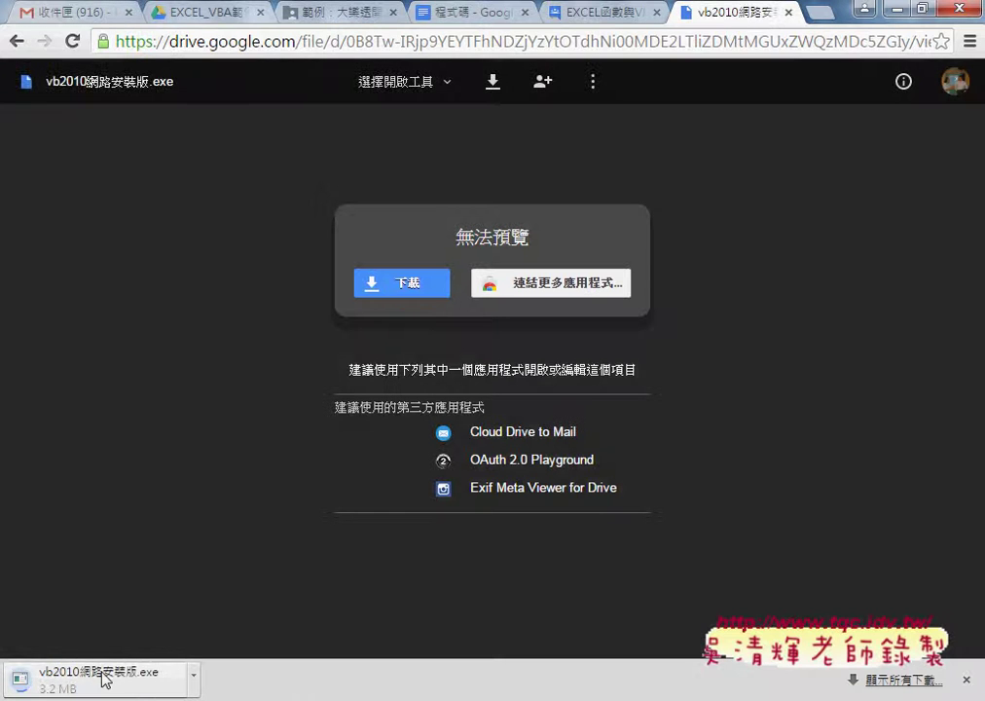
pyautogui.click(196, 680)
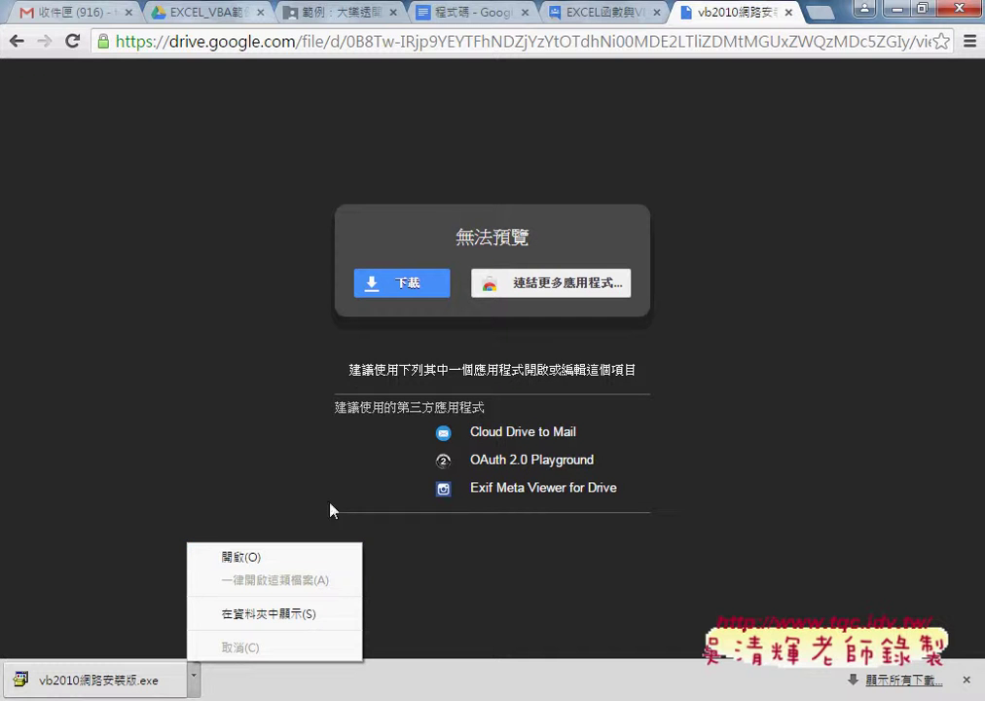
pyautogui.click(284, 20)
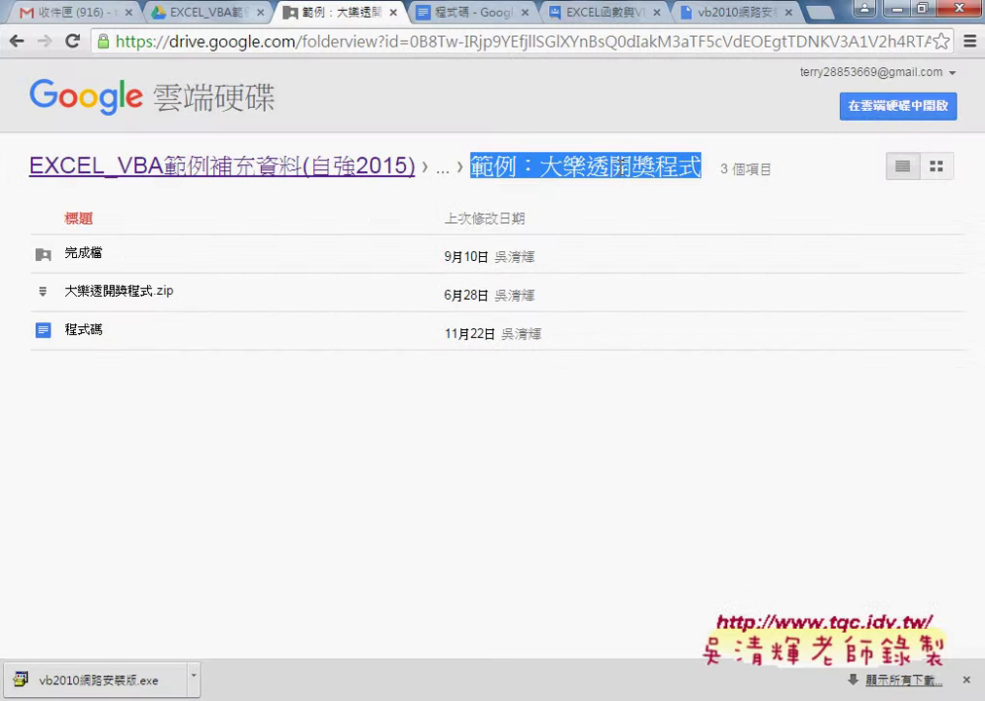